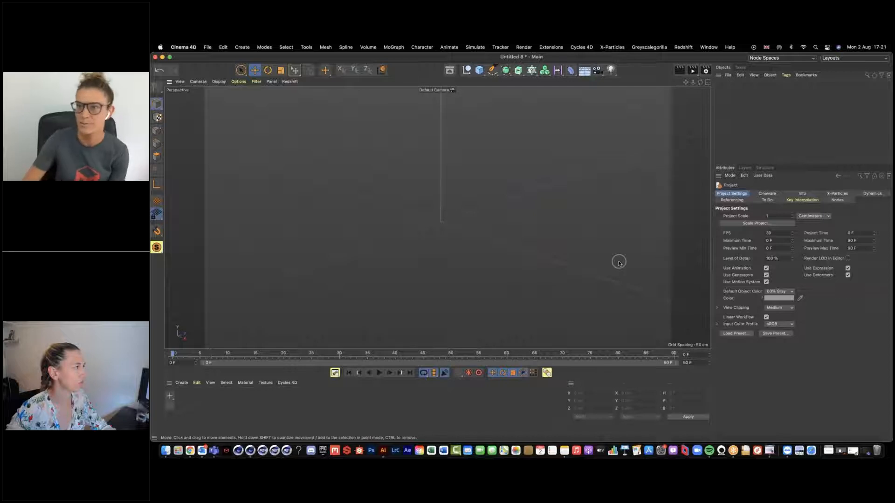
left_click_drag(810, 59, 846, 423)
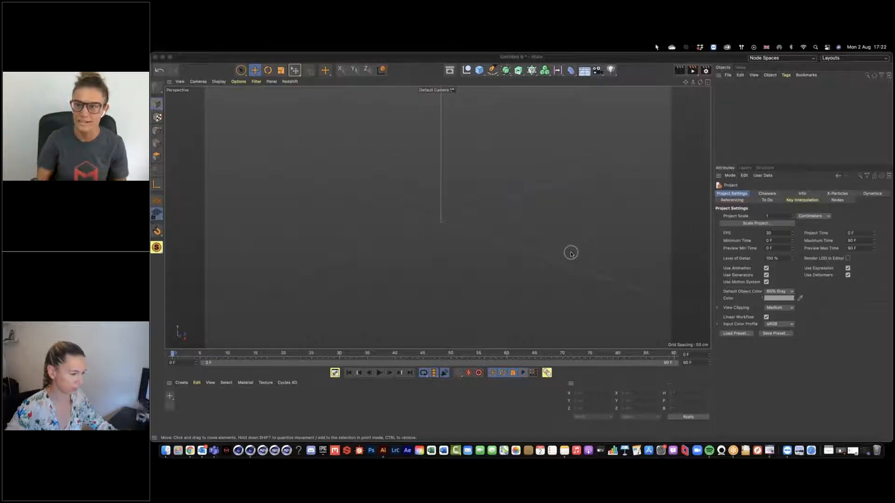
left_click(525, 177)
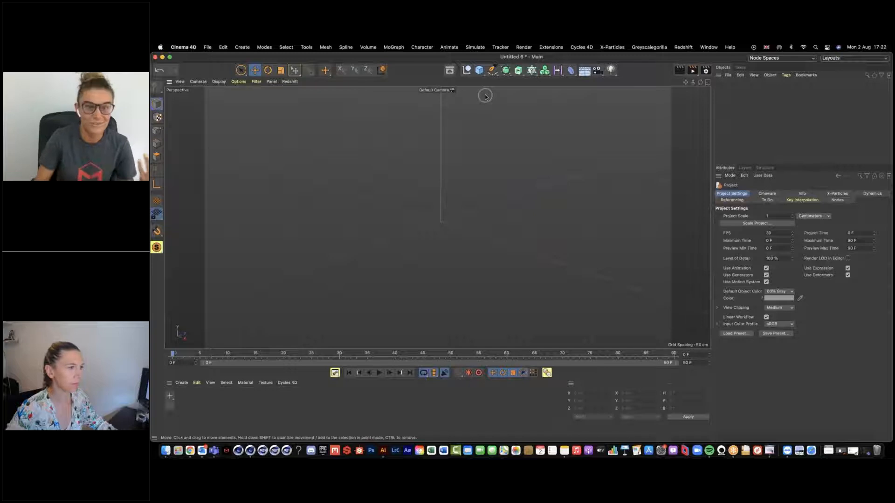
- Add a 3D Text primitive to the scene and bring the whole word into view
left_click_drag(480, 70, 469, 107)
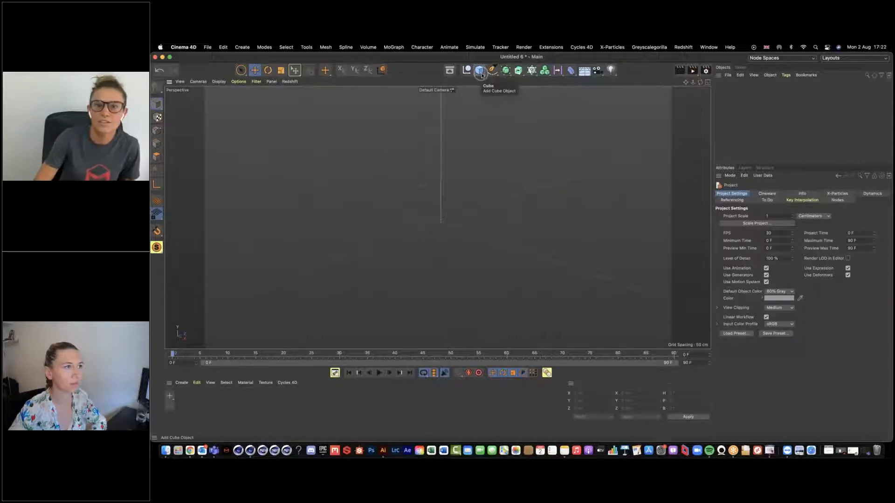
left_click(480, 70)
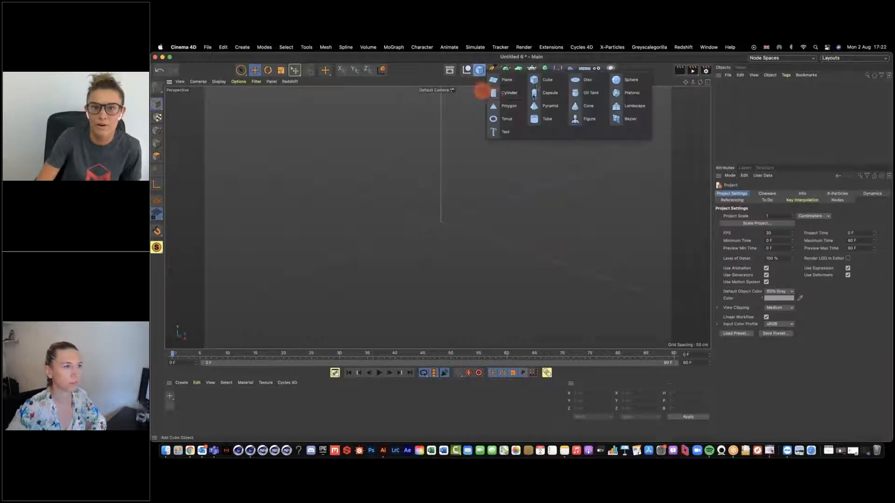
left_click(511, 137)
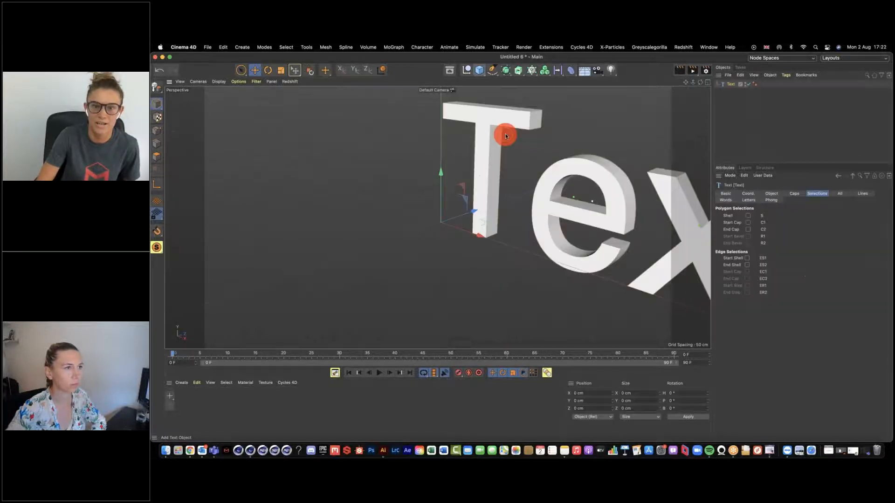
left_click(543, 152)
right_click_drag(544, 152, 458, 163, "alt")
left_click_drag(459, 163, 440, 175, "alt")
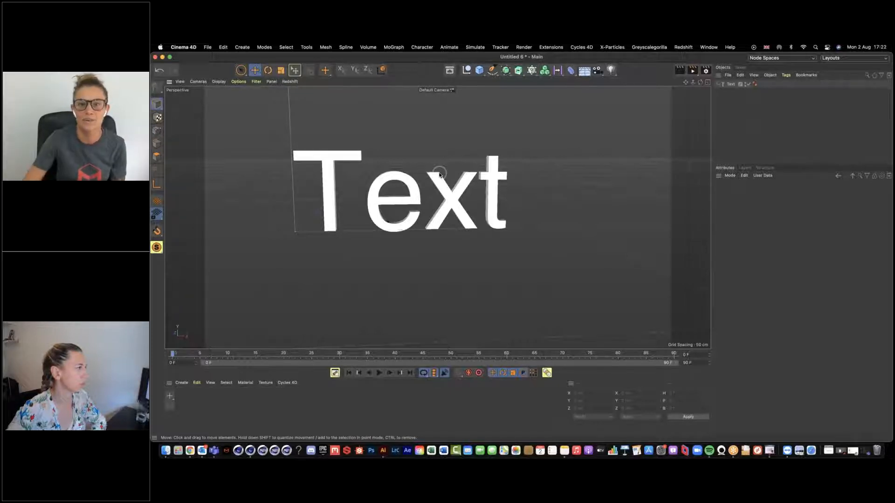
left_click(532, 70)
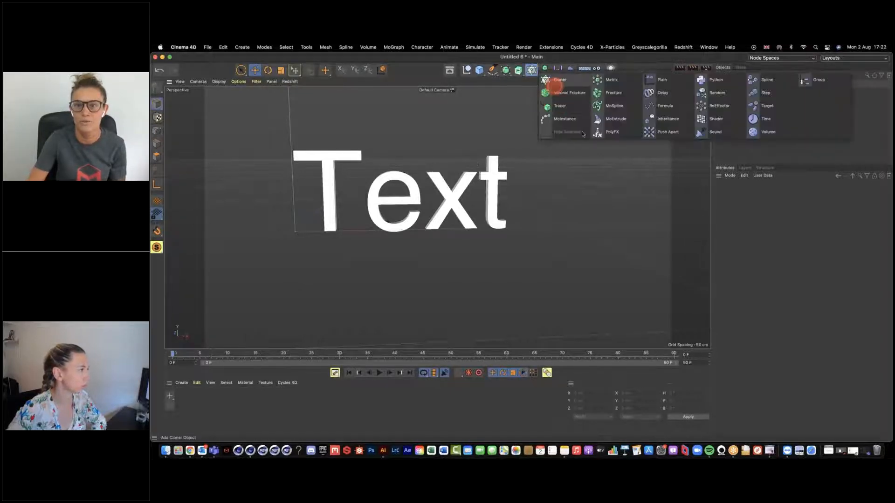
left_click(583, 166)
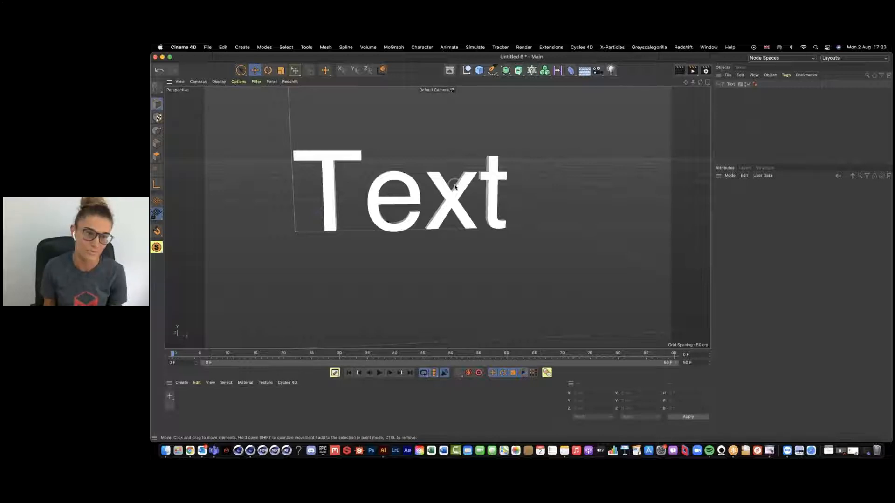
left_click_drag(479, 70, 427, 143)
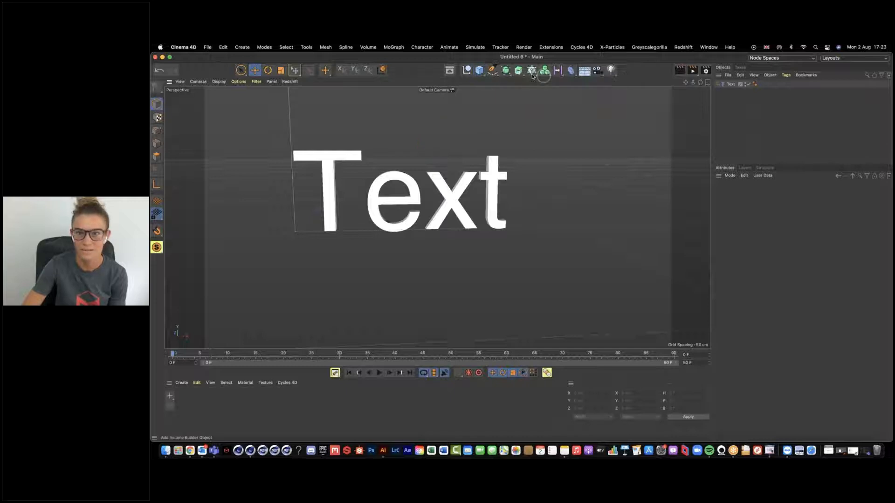
- Try a Plain effector on the text with a Linear Field moved along X to about 218 cm, and delete the effector again
left_click(730, 84)
left_click_drag(532, 70, 671, 83)
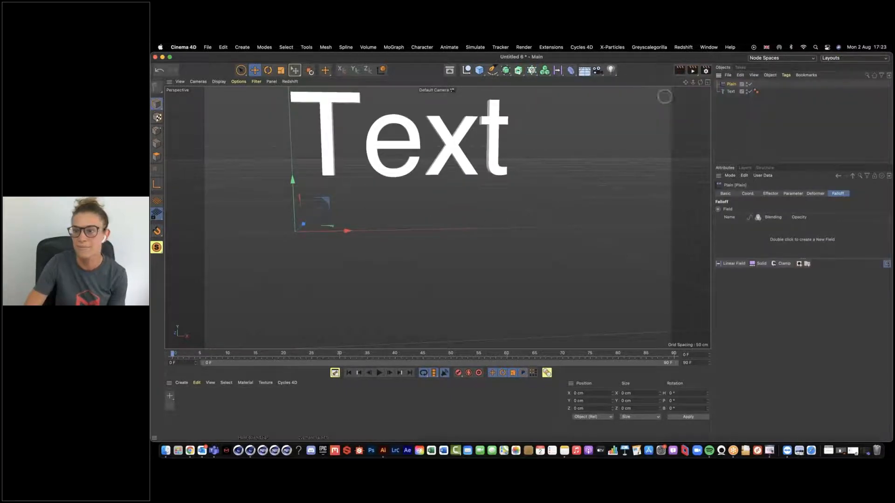
left_click(730, 268)
left_click_drag(344, 231, 465, 229)
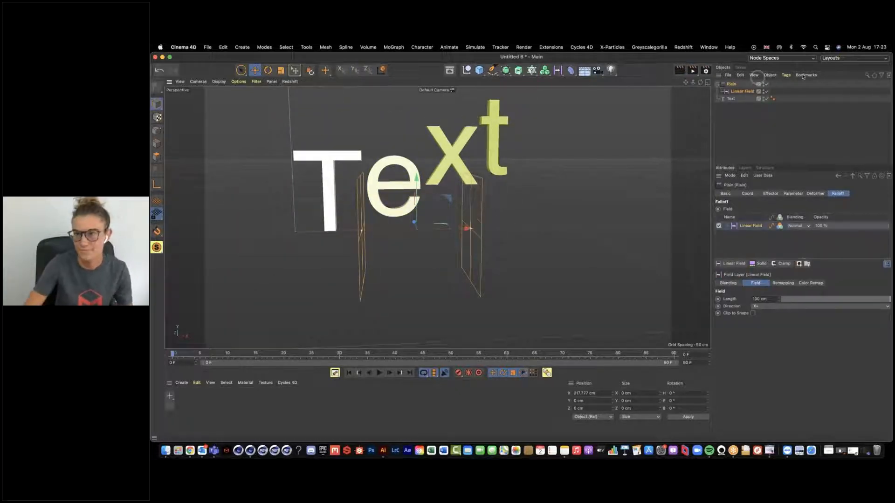
left_click(730, 85)
key("Delete")
- Select the text object, display its object properties and examine the extruded letters from different angles
left_click(731, 85)
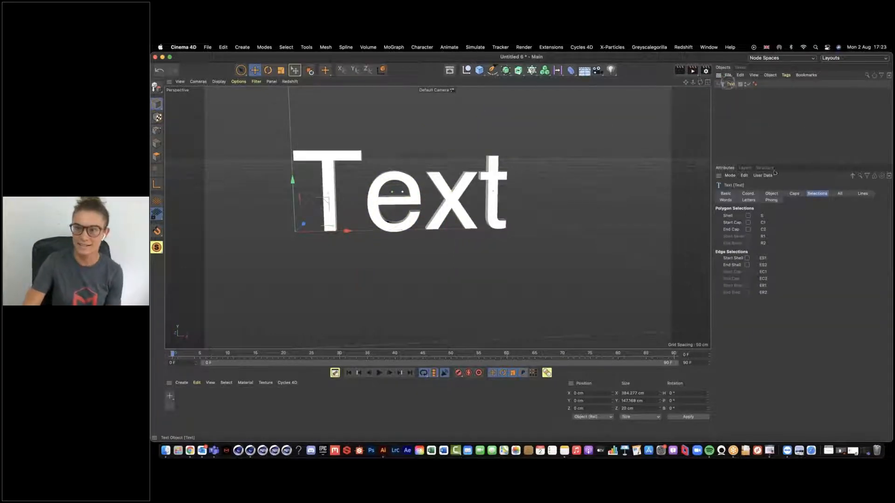
left_click(771, 194)
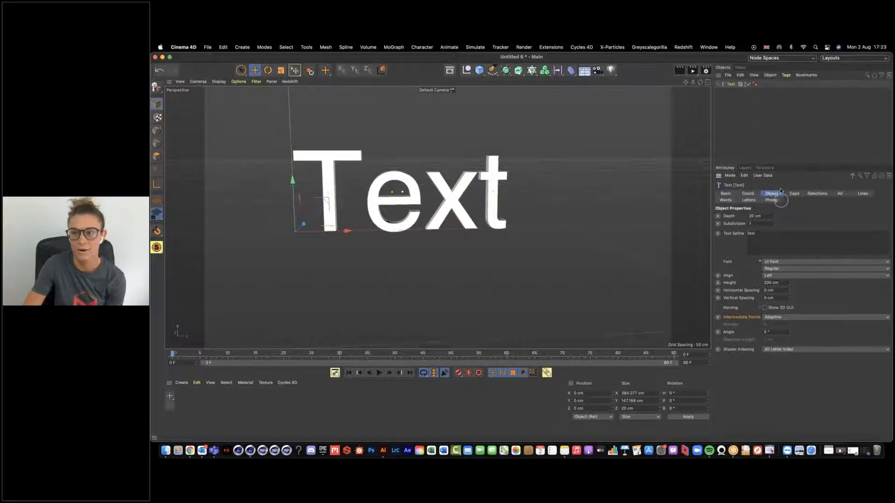
middle_click_drag(458, 206, 526, 221, "alt")
left_click_drag(496, 218, 481, 215, "alt")
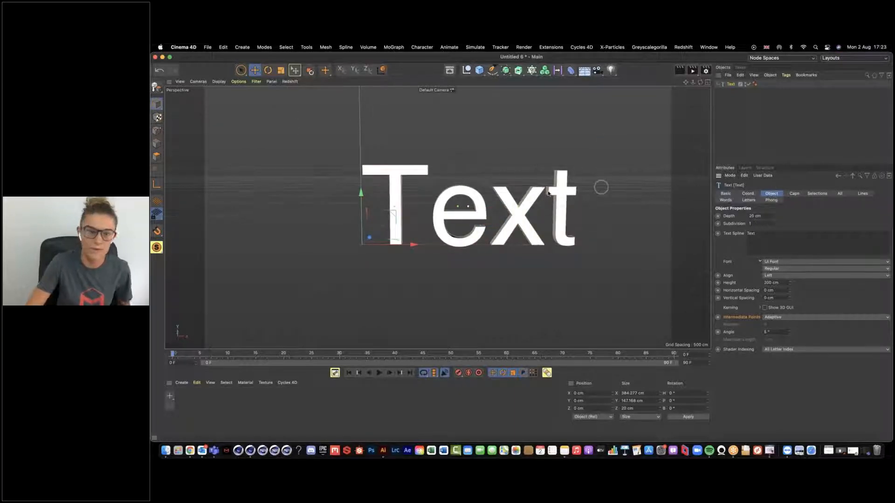
scroll(418, 207, "up", 2)
left_click(415, 204)
mouse_move(414, 204)
left_mouse_down("alt")
mouse_move(440, 223)
mouse_move(451, 203)
mouse_move(472, 203)
left_mouse_up("alt")
scroll(440, 224, "down", 2)
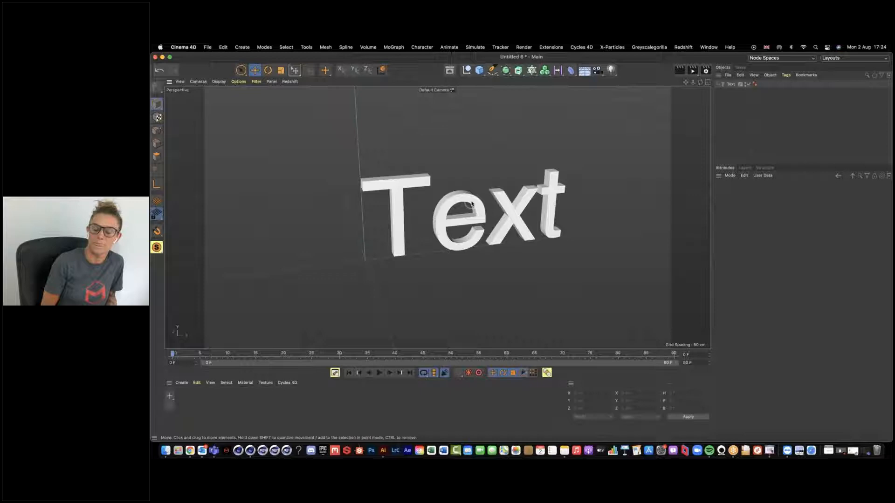
left_click(732, 85)
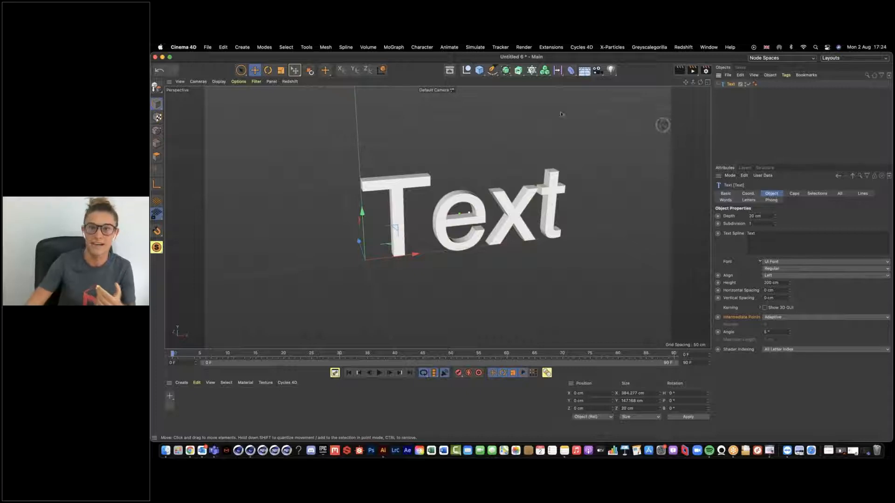
left_click_drag(480, 70, 512, 130)
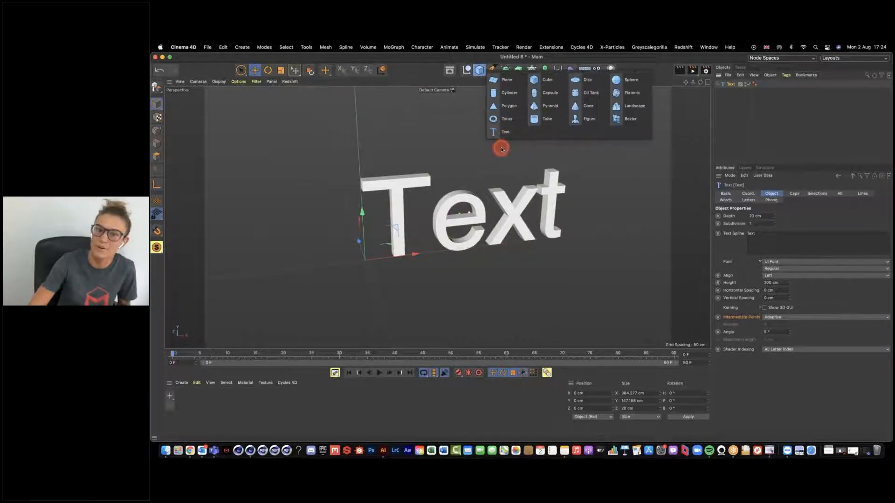
left_click_drag(502, 149, 501, 148)
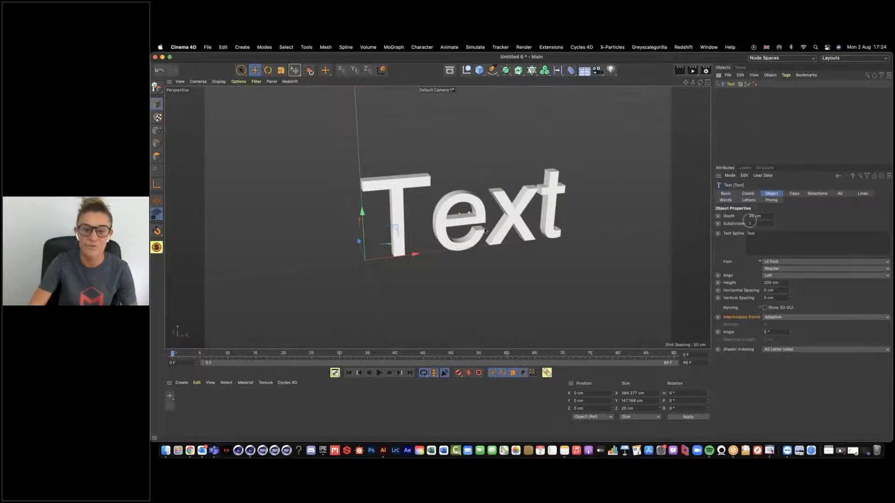
- Increase the text's extrusion depth to 42 cm
left_click_drag(410, 214, 426, 218, "alt")
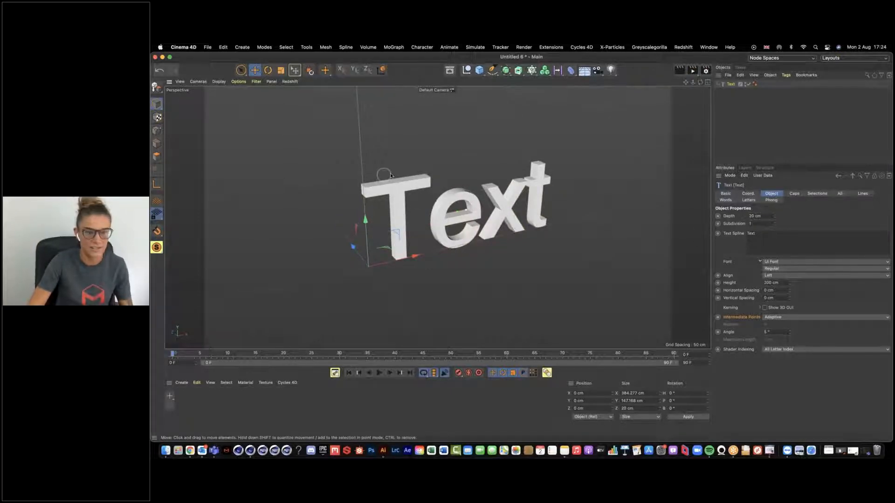
right_click_drag(408, 174, 590, 196, "alt")
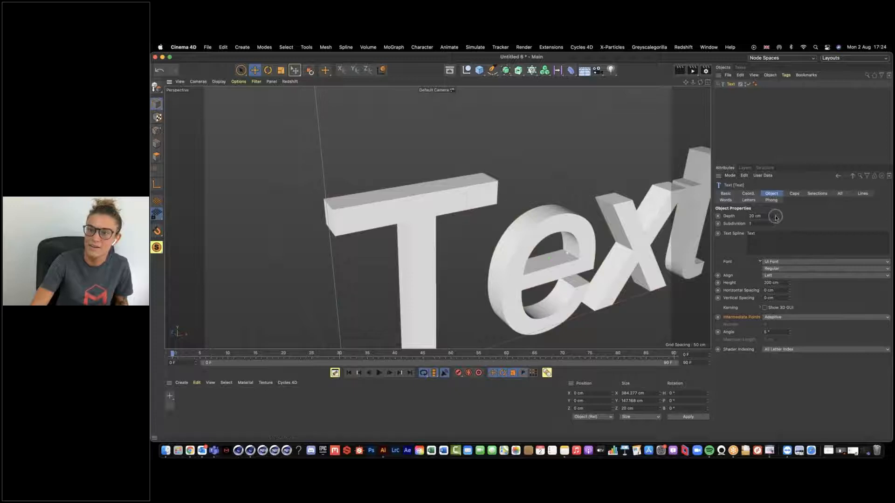
left_click_drag(775, 217, 708, 219)
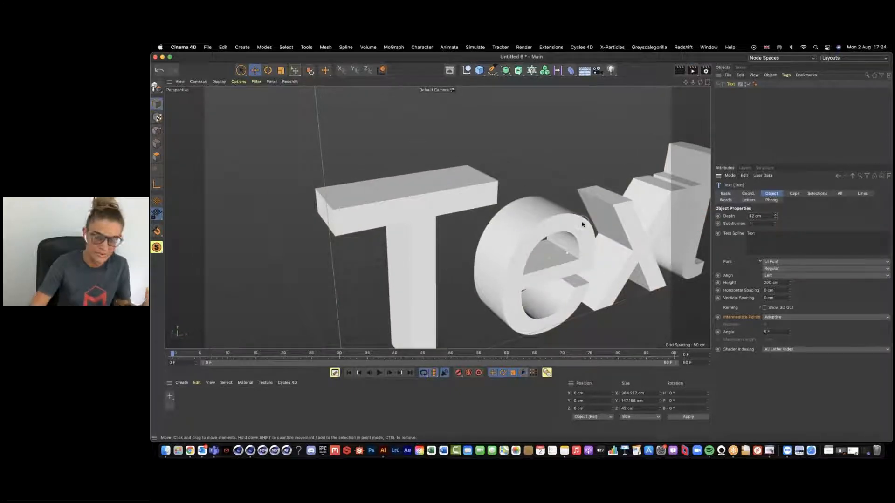
- Set the text's subdivision to 3 and display the viewport in Gouraud Shading (Lines)
double_click(776, 223)
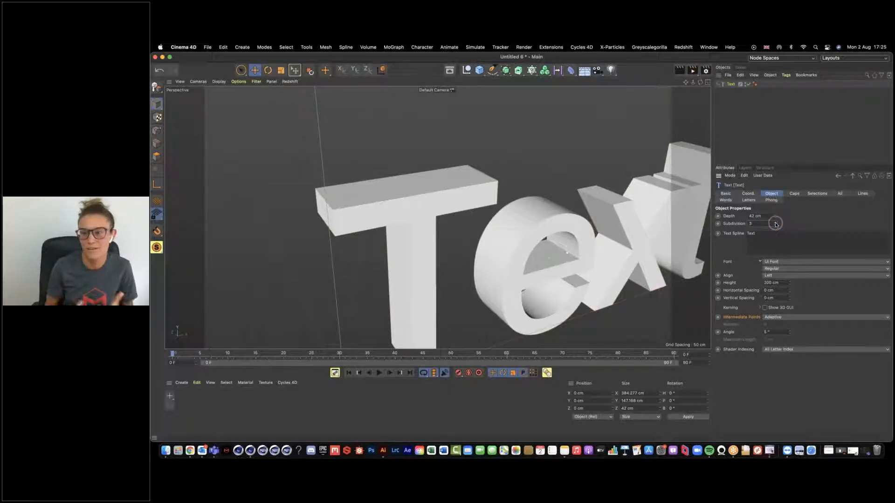
left_click(218, 81)
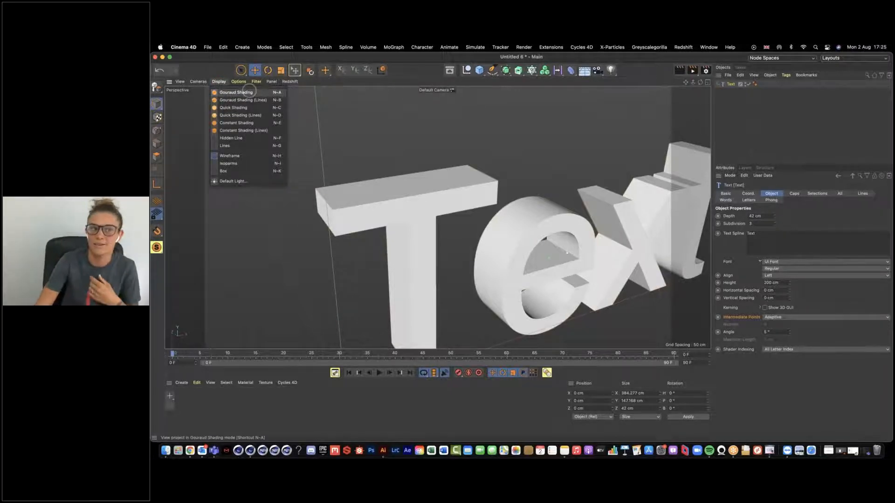
left_click(252, 100)
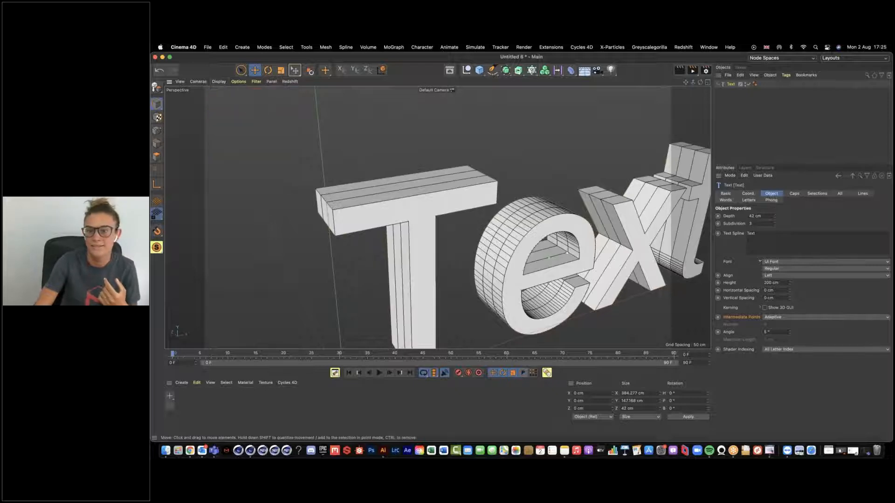
- Switch the text's subdivision between 1 and 3 to compare the side segments, finishing with 1
left_click(775, 225)
left_click(775, 225)
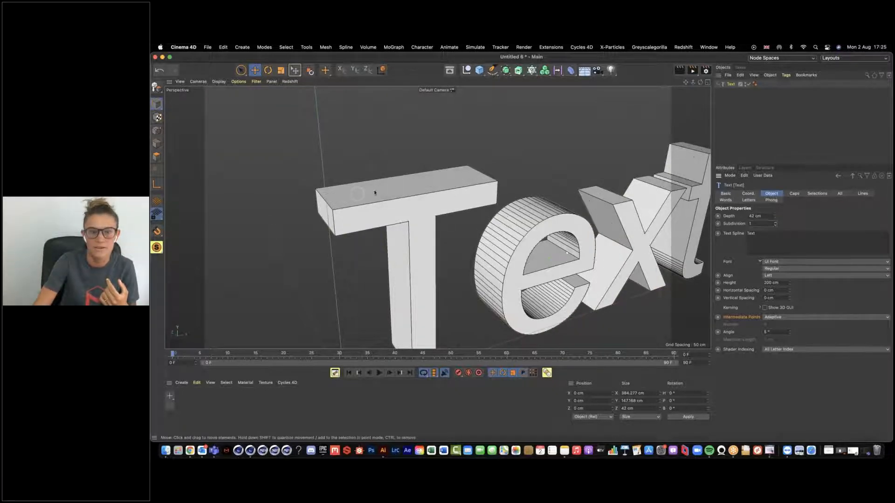
left_click(775, 222)
left_click(776, 223)
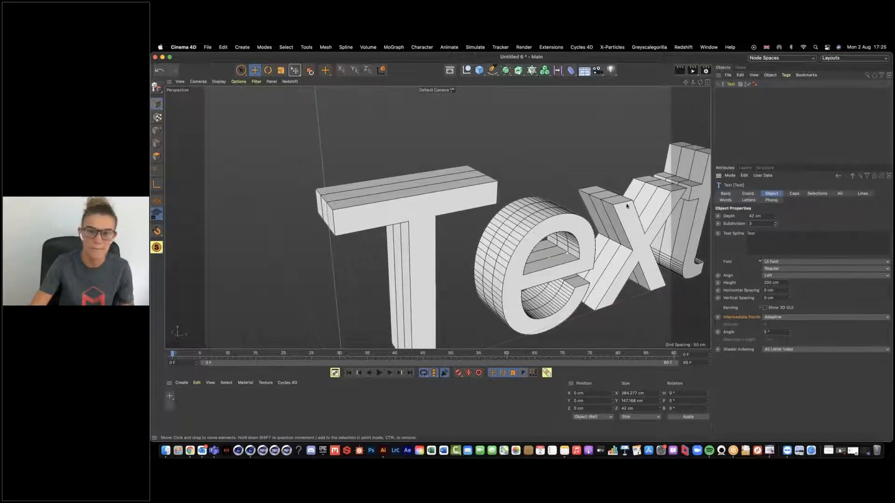
left_click(776, 226)
left_click(776, 225)
left_click_drag(543, 193, 472, 174, "alt")
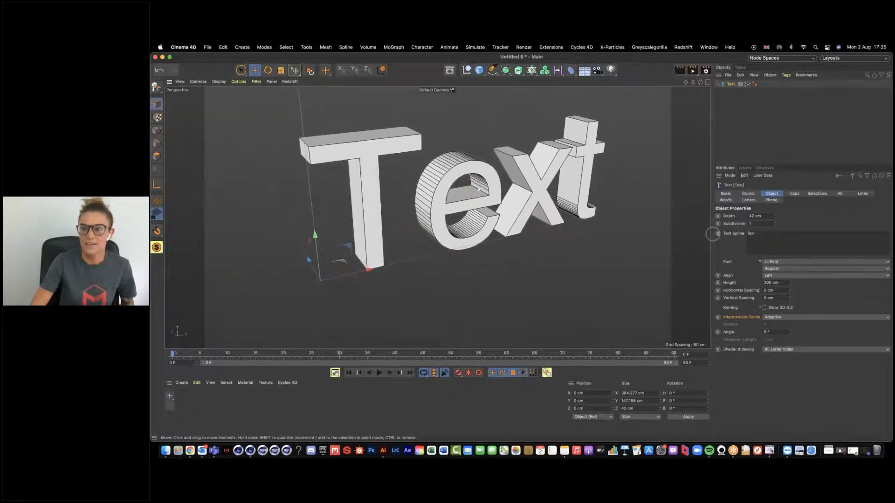
- Replace the text object's wording with "Titles"
left_click_drag(771, 239, 727, 236)
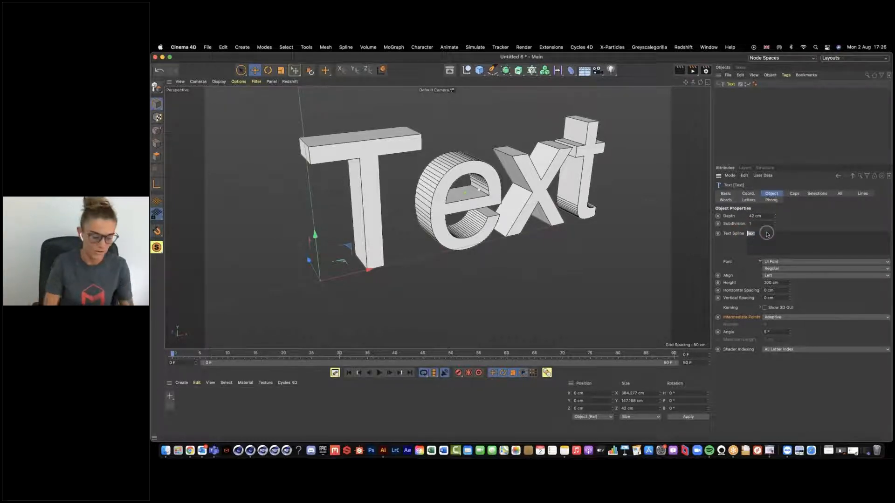
type("Titles")
left_click(737, 251)
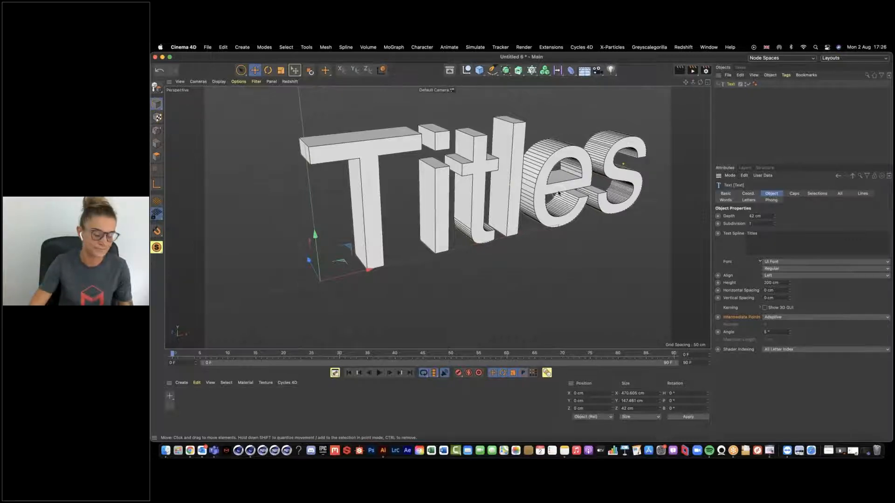
- Change the font of the "Titles" text to Russo One
left_click_drag(561, 200, 534, 177, "alt")
middle_click_drag(534, 176, 492, 200, "alt")
right_click_drag(498, 180, 471, 183, "alt")
left_click(778, 263)
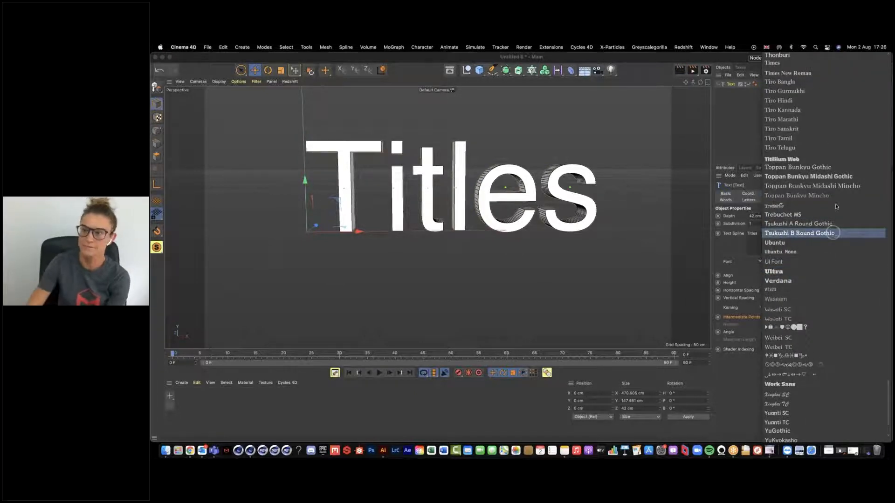
scroll(836, 205, "up", 8)
scroll(836, 199, "up", 6)
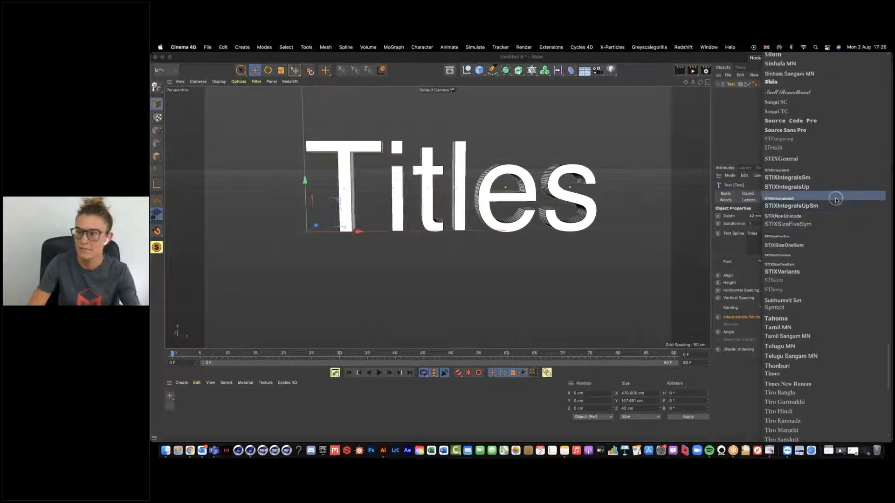
scroll(811, 161, "up", 6)
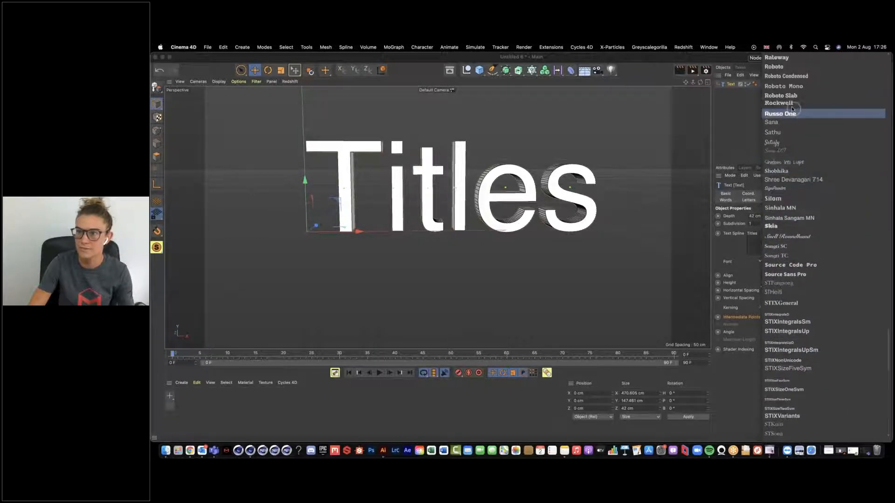
left_click(792, 114)
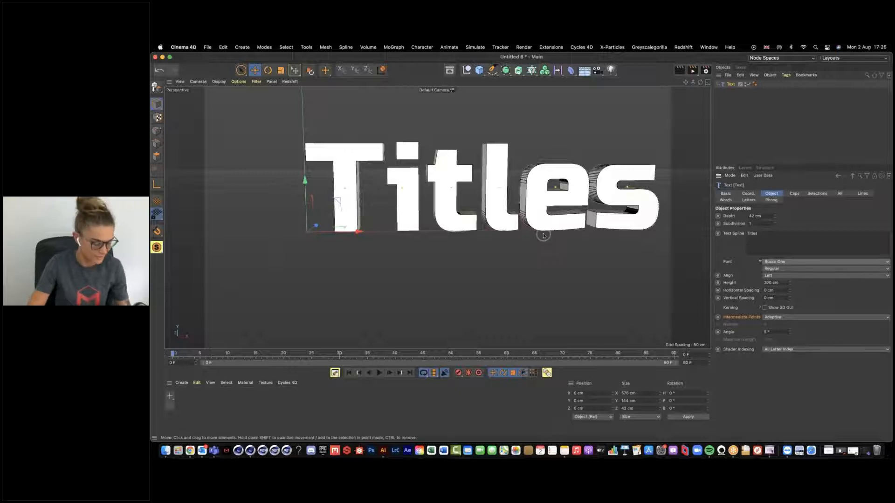
left_click_drag(540, 220, 508, 228, "alt")
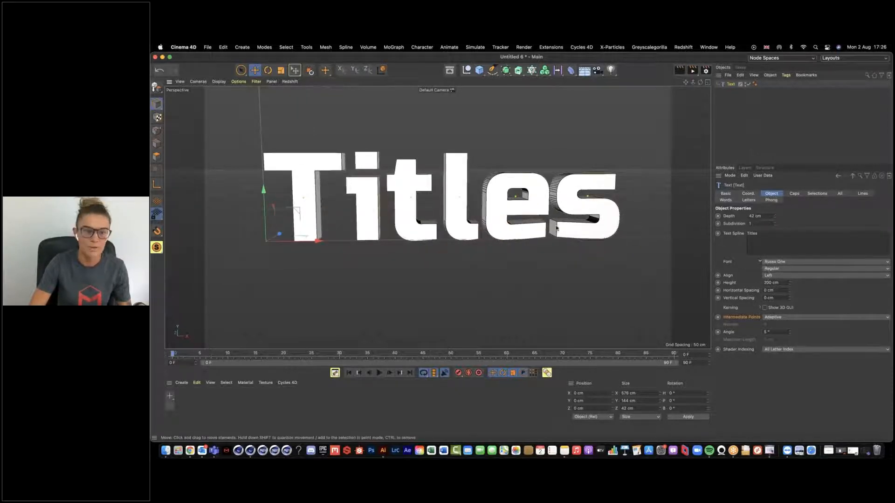
left_click_drag(465, 214, 420, 224, "alt")
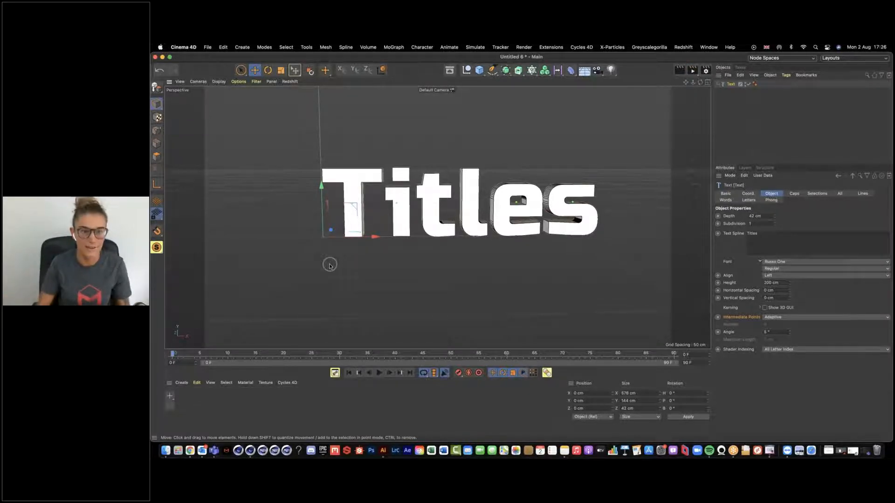
- Try rotating the left-aligned text around its vertical axis, and undo the rotation
key("r")
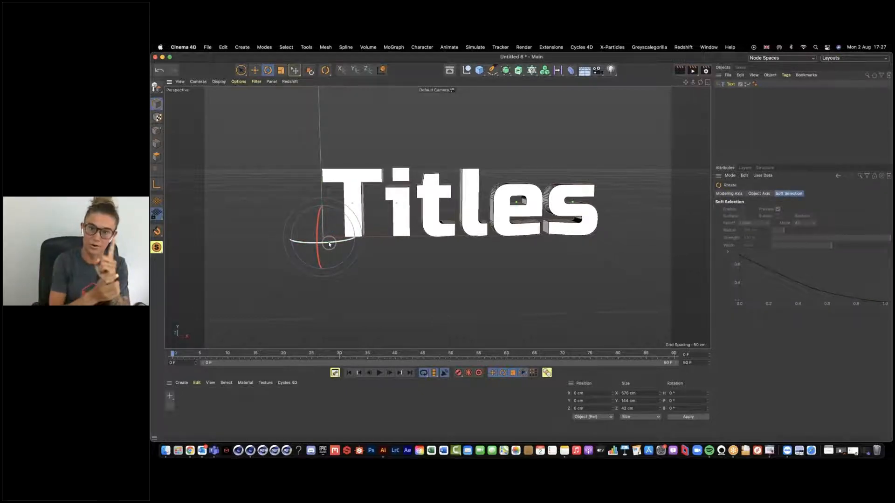
mouse_move(329, 244)
left_mouse_down()
mouse_move(459, 238)
mouse_move(369, 252)
mouse_move(330, 245)
mouse_move(344, 254)
left_mouse_up()
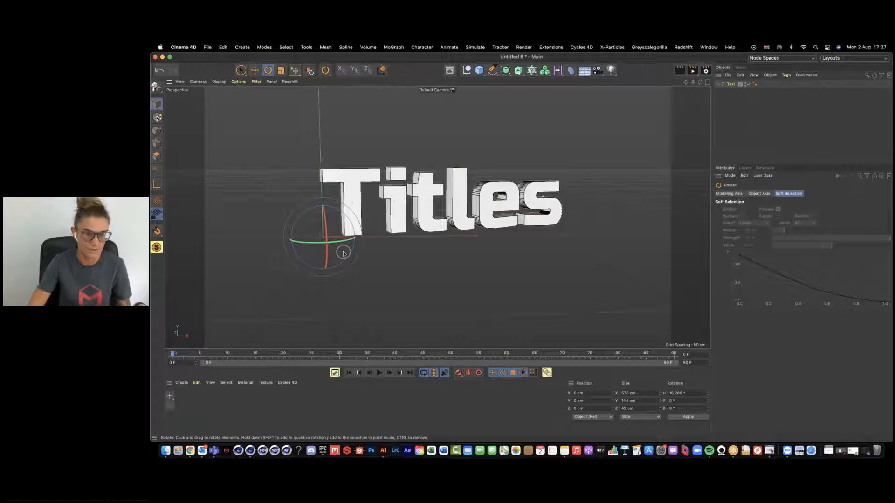
key("super+z")
- Set the text's alignment to Middle and test a rotation around its centred axis, undoing the rotation
left_click(730, 84)
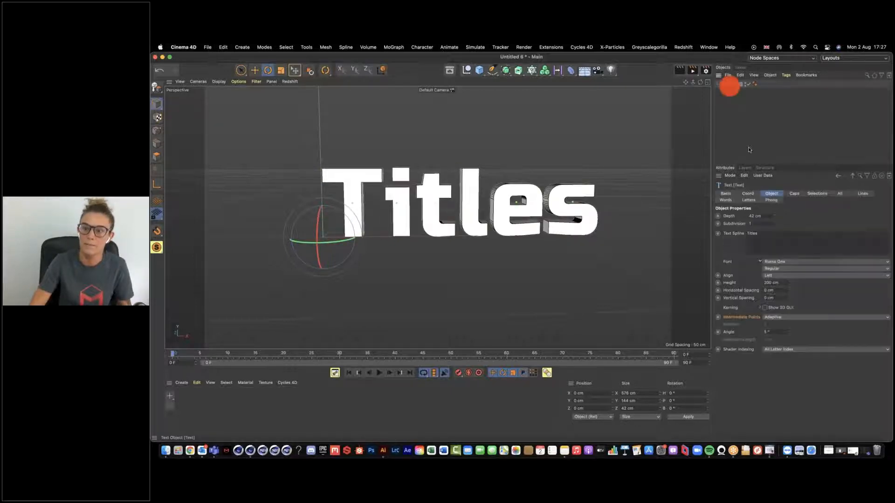
left_click(776, 279)
left_click(776, 286)
left_click(407, 232)
middle_click_drag(408, 232, 502, 234, "alt")
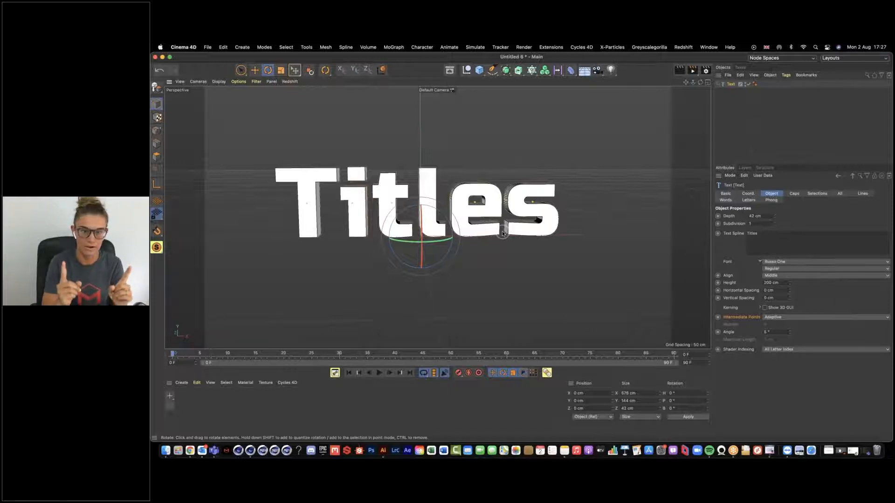
left_click_drag(413, 242, 654, 234)
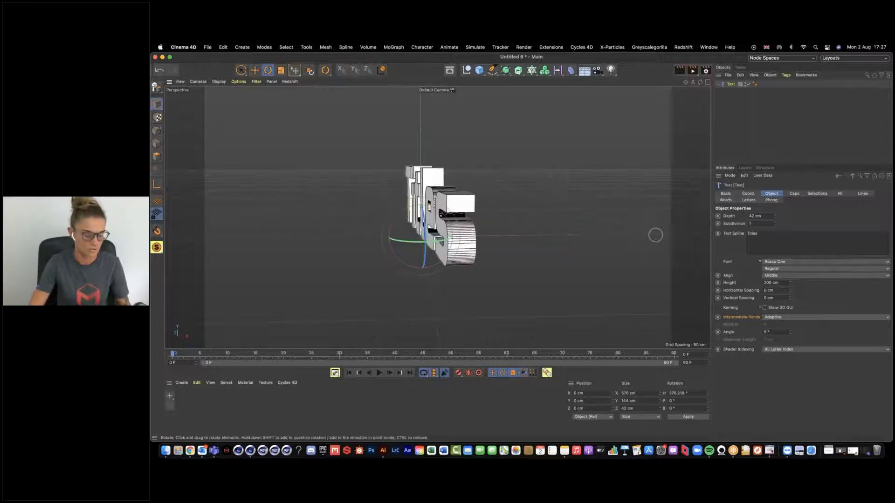
key("super+z")
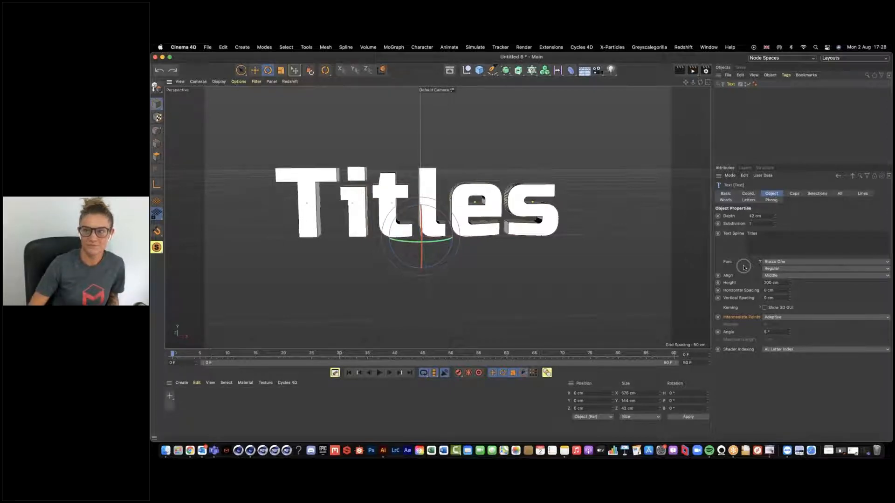
right_click(202, 450)
left_click(203, 432)
left_click(390, 303)
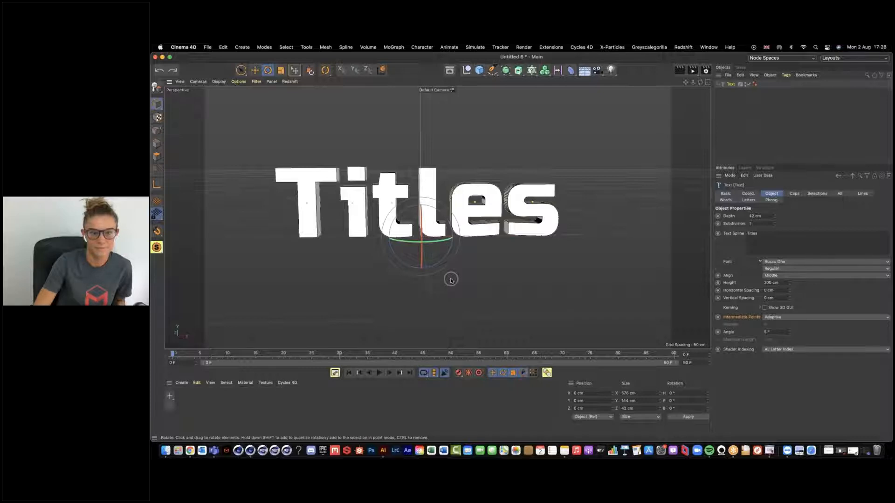
- Add a Bend deformer and make it a child of the text object
left_click(571, 71)
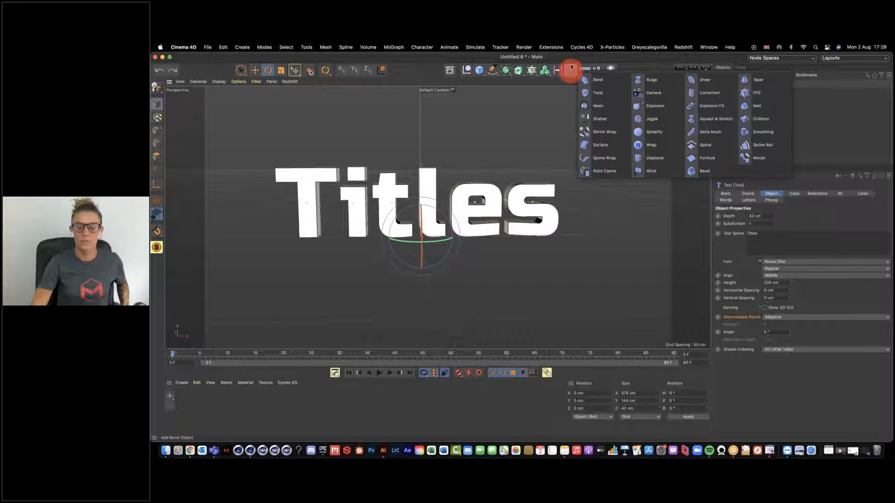
left_click(571, 58)
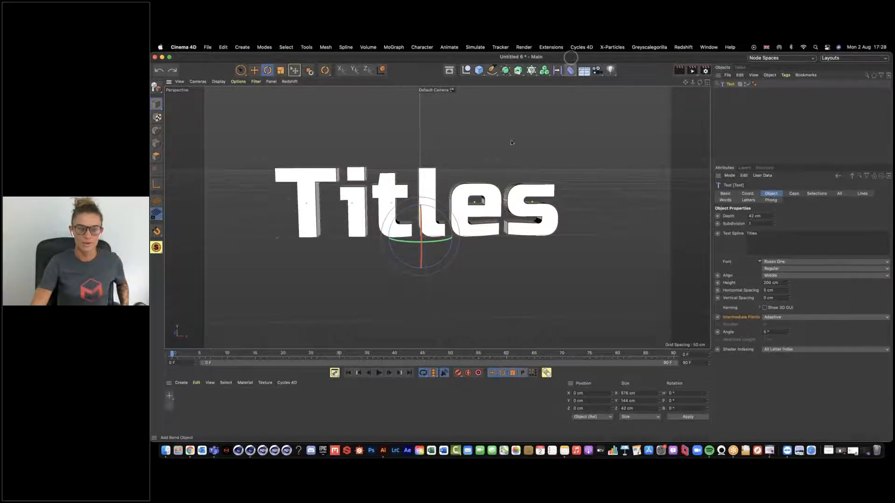
left_click_drag(347, 238, 376, 233)
left_click_drag(326, 194, 376, 196, "alt")
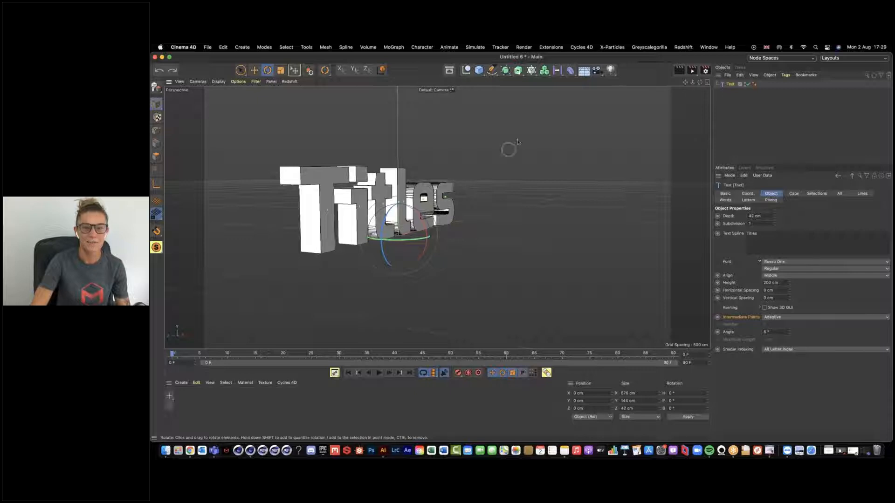
left_click_drag(411, 204, 360, 204, "alt")
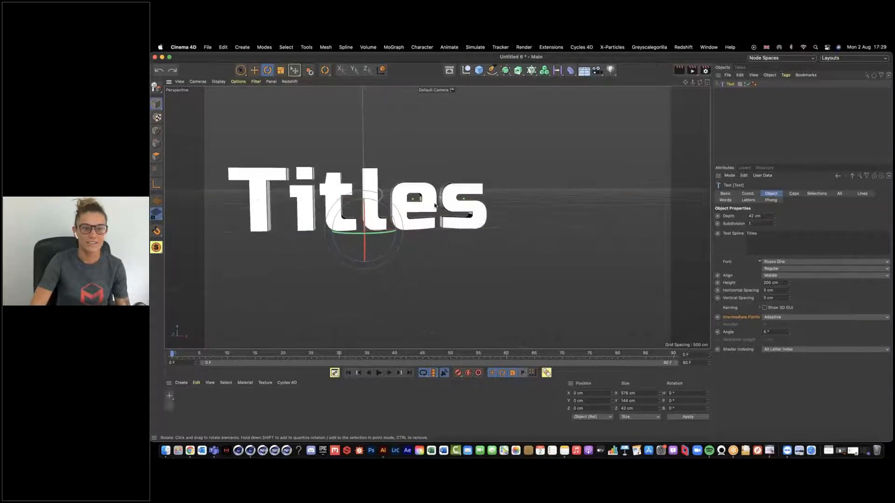
middle_click_drag(360, 205, 458, 220, "alt")
left_click_drag(573, 72, 611, 81)
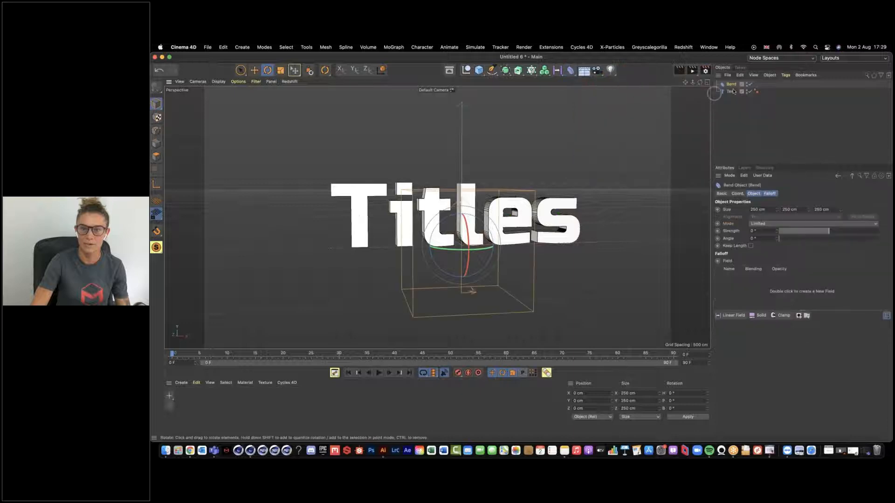
left_click_drag(730, 84, 731, 94)
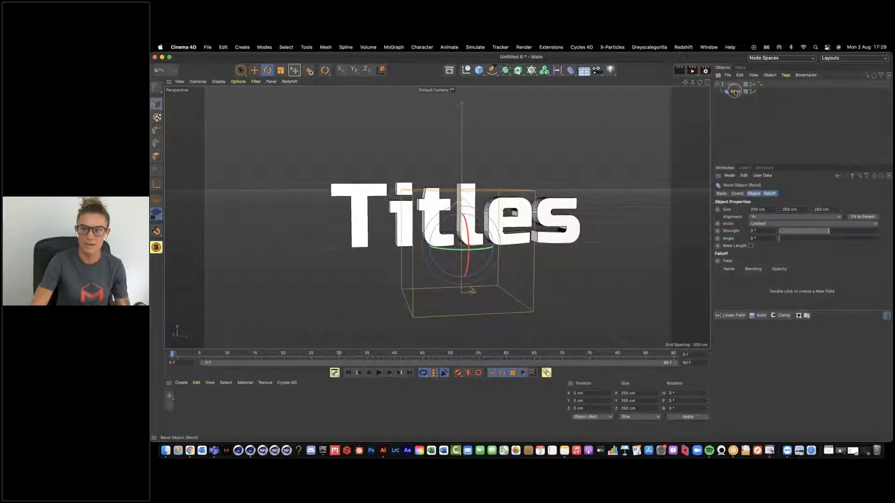
- Fit the Bend deformer to its parent text and set the bend strength to 14°
left_click(826, 233)
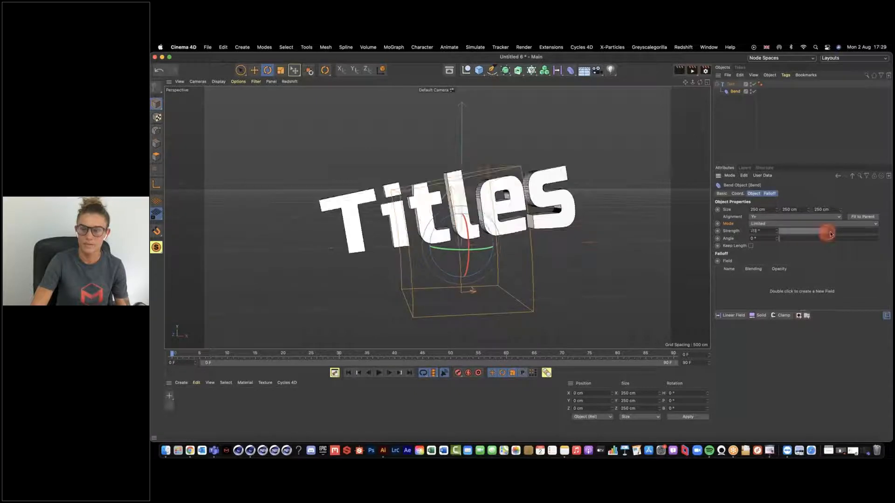
left_click(860, 218)
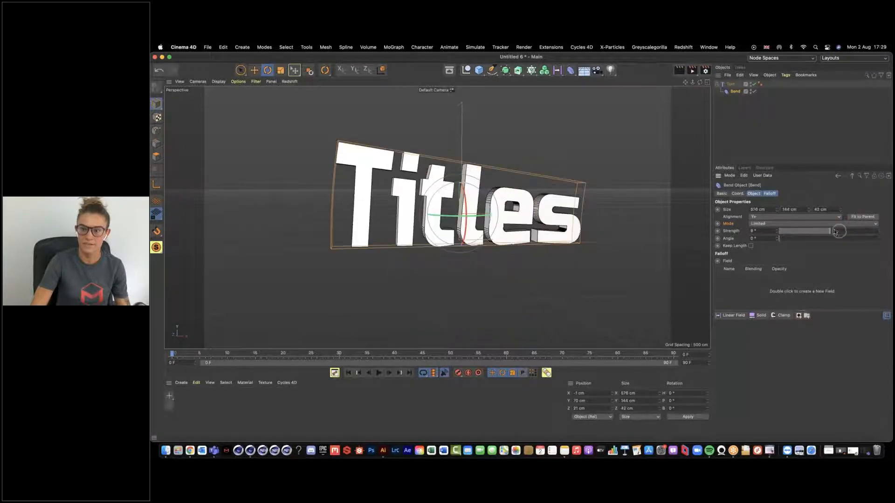
left_click_drag(831, 233, 832, 233)
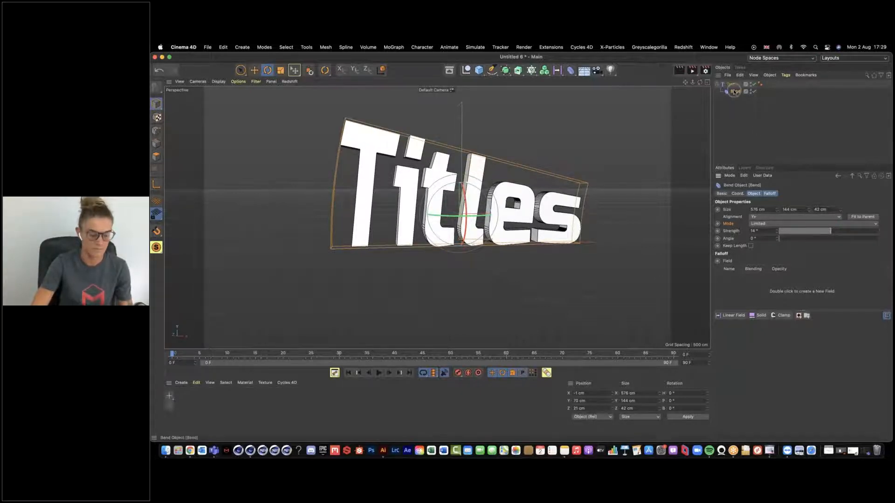
- Set the Bend deformer's alignment to X-, refit it to the parent text, and set its strength to 27°
left_click_drag(494, 201, 467, 248, "alt")
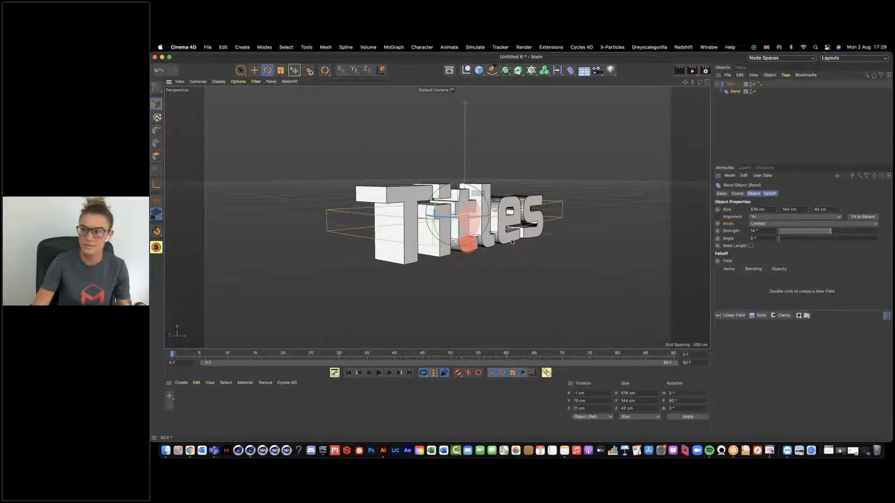
left_click(868, 217)
left_click(769, 216)
left_click(764, 238)
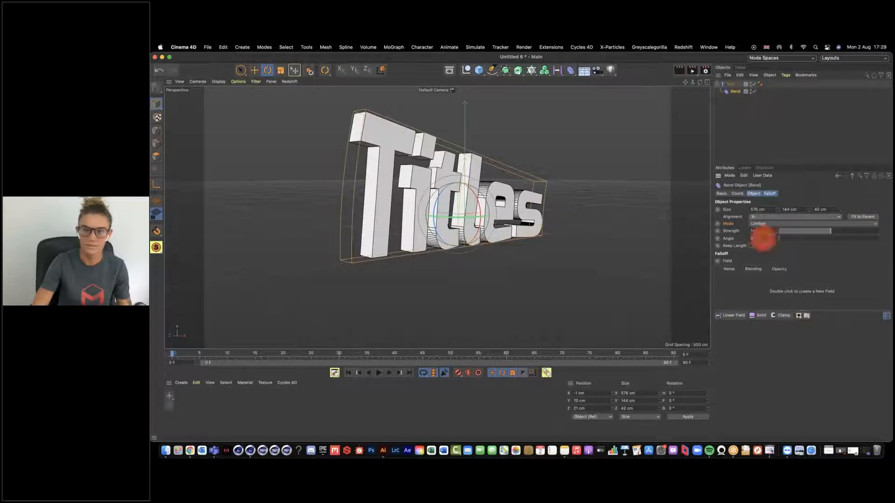
left_click(857, 217)
left_click(444, 235)
left_click_drag(442, 239, 427, 221)
key("super+z")
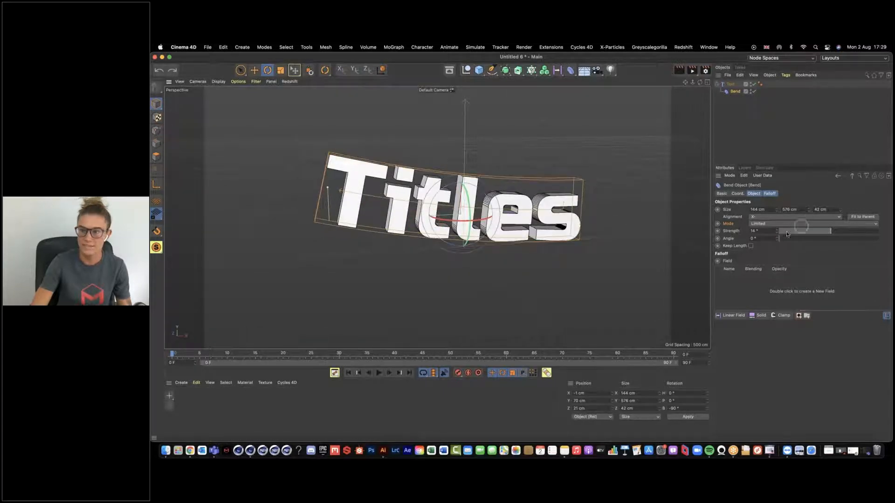
mouse_move(832, 232)
left_mouse_down()
mouse_move(818, 231)
mouse_move(833, 233)
left_mouse_up()
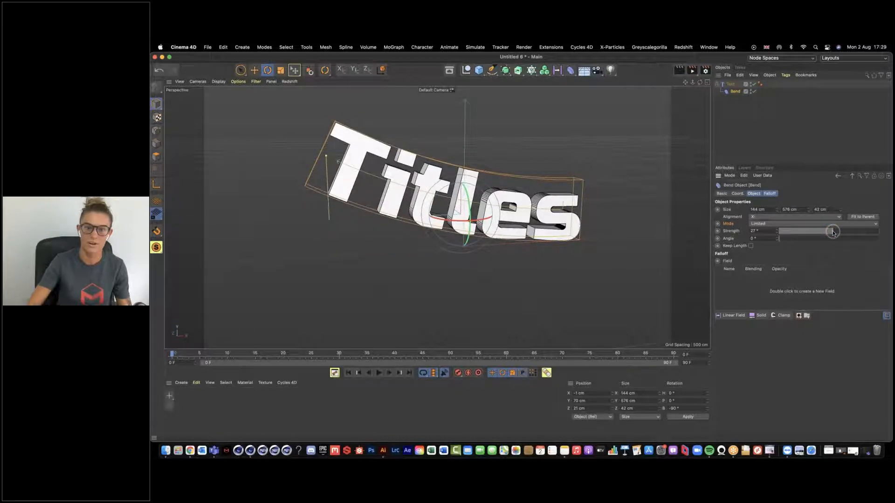
- Set the Bend deformer's alignment to Z+ and its strength to 40°
left_click(773, 222)
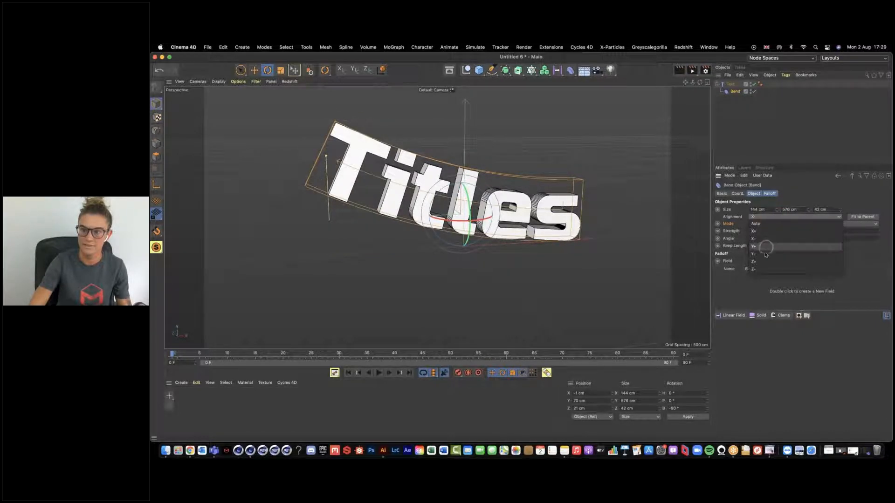
left_click(767, 261)
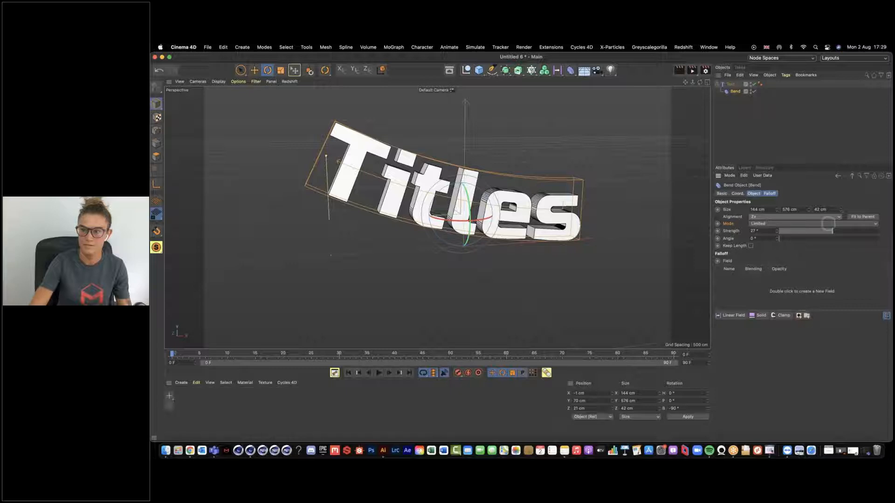
left_click_drag(836, 232, 832, 233)
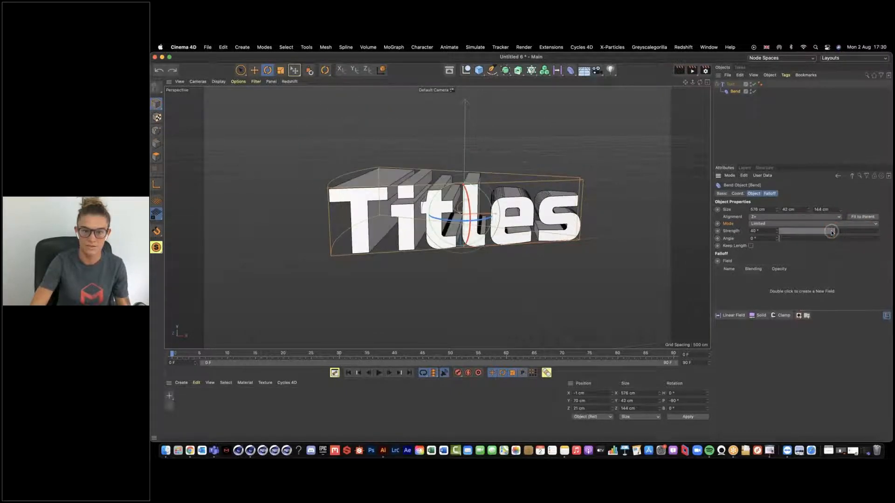
left_click(831, 231)
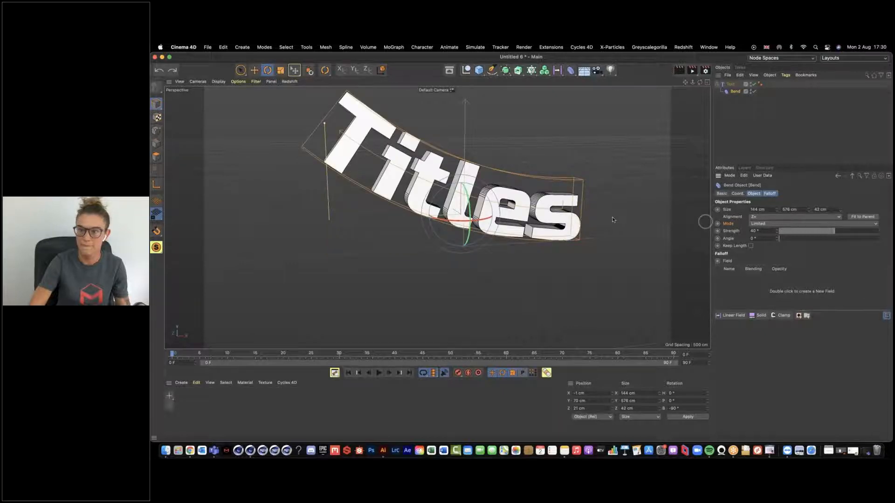
- Set the Bend deformer's angle to 88° and undo any further angle adjustment
left_click_drag(787, 241, 803, 239)
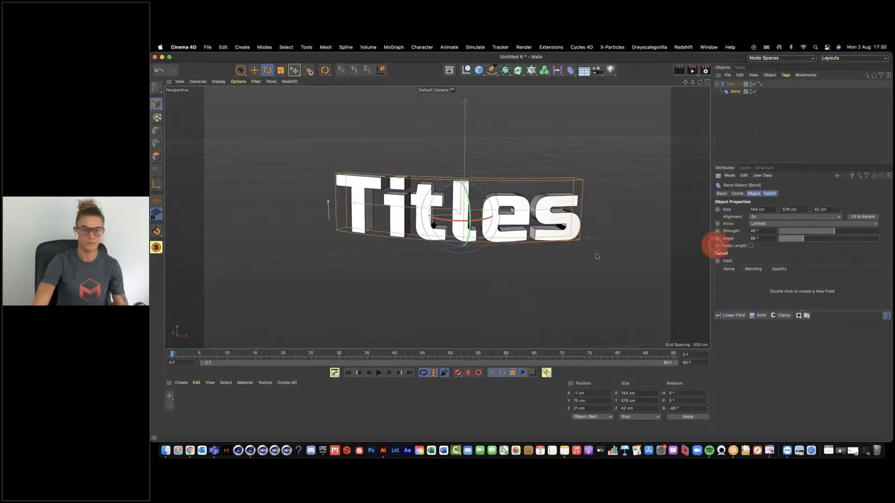
left_click_drag(426, 239, 627, 247, "alt")
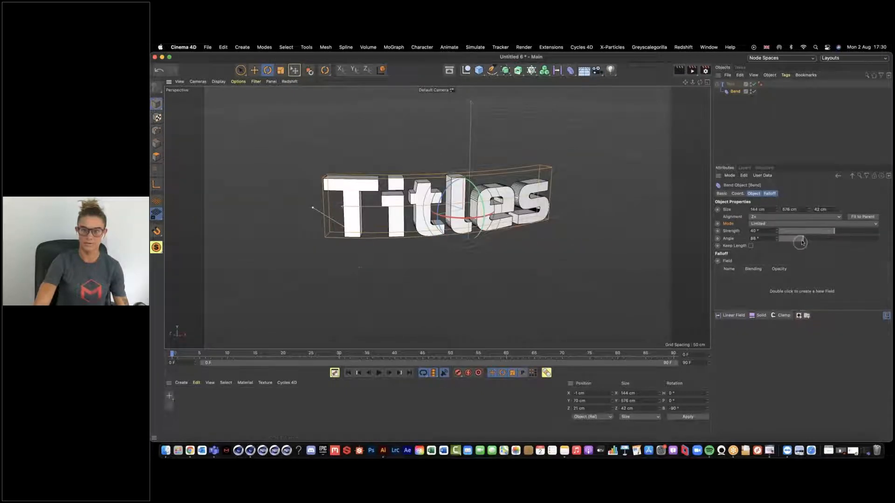
left_click_drag(802, 241, 799, 241)
key("super+z")
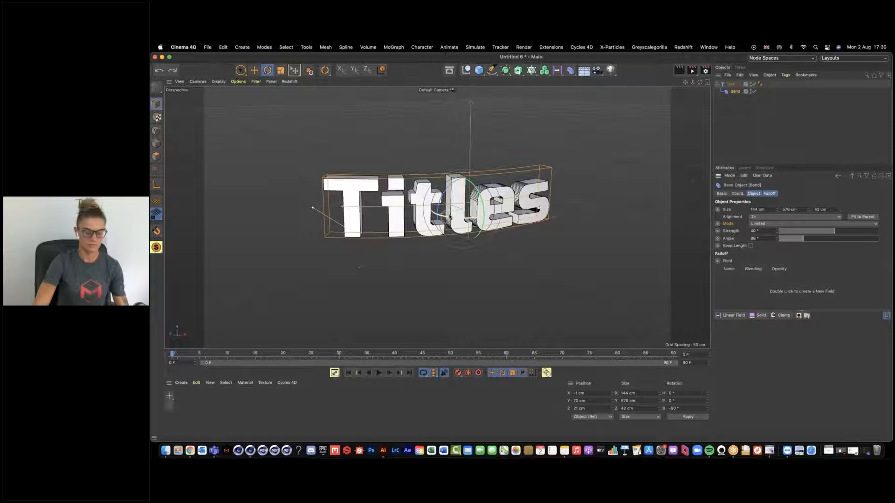
- Try rotating the Bend deformer independently of the text, and undo the rotation
left_click_drag(444, 213, 423, 196, "alt")
left_click_drag(439, 210, 495, 206)
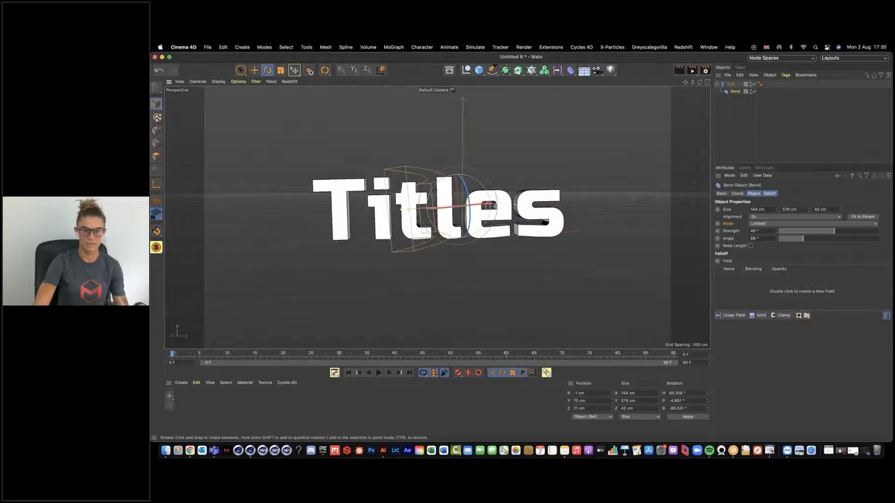
key("super+z")
right_click_drag(480, 217, 537, 215, "alt")
left_click_drag(495, 222, 424, 184, "alt")
left_click(579, 234)
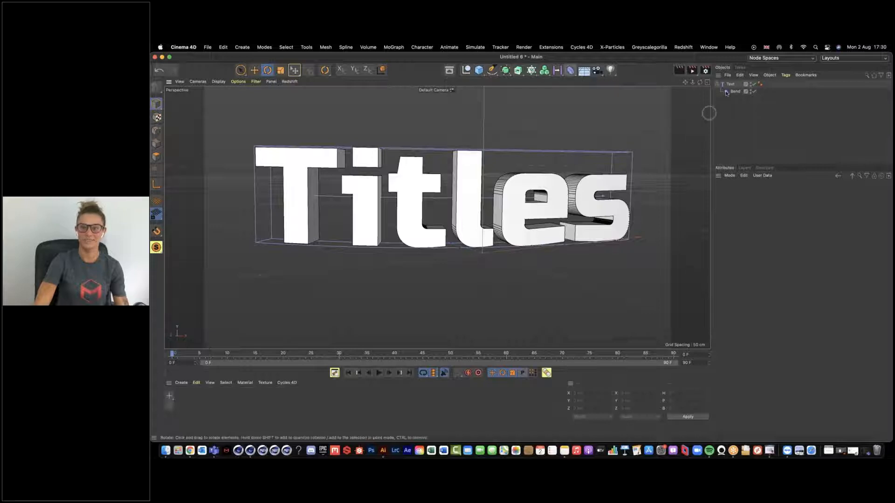
left_click_drag(572, 71, 647, 63)
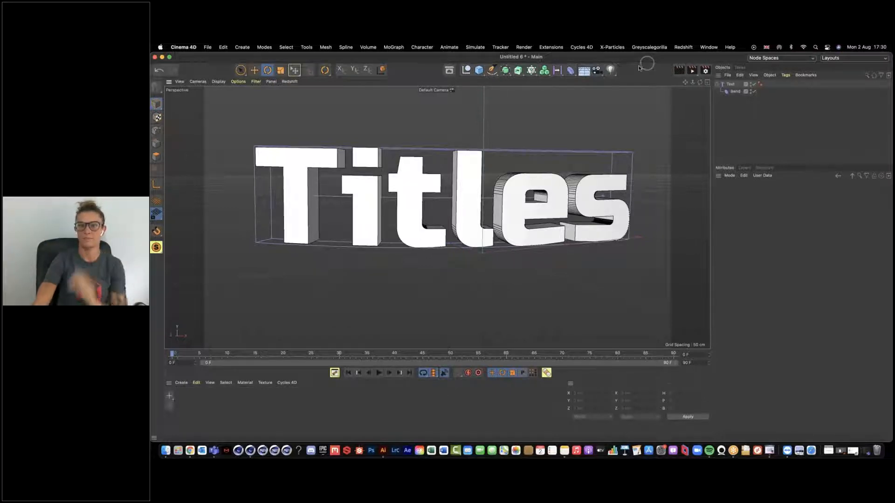
left_click_drag(571, 70, 597, 79)
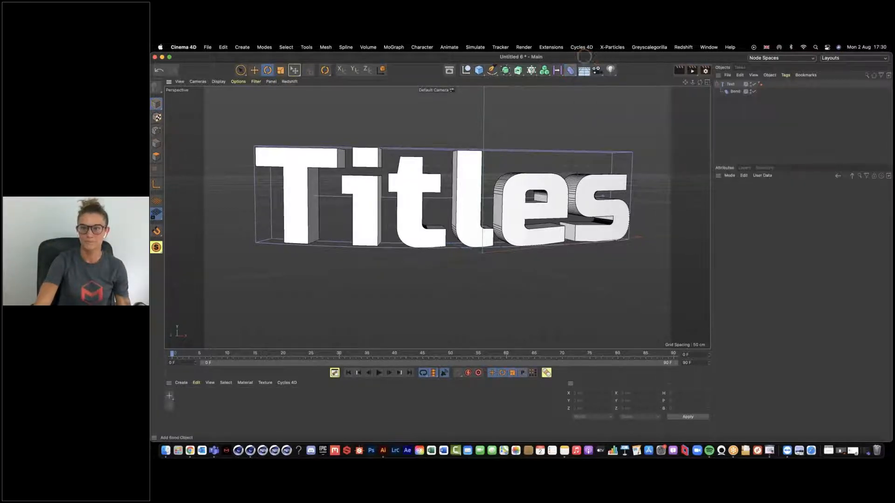
- Move the Bend deformer out from under the text object, disable it, and select the text object
left_click(731, 84)
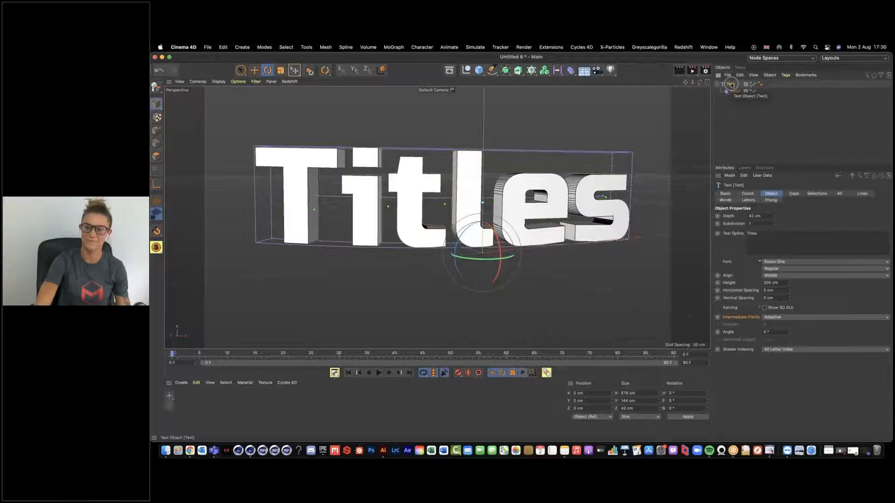
left_click_drag(736, 93, 736, 102)
left_click(751, 93)
left_click(538, 166)
mouse_move(519, 197)
left_mouse_down("alt")
mouse_move(492, 211)
mouse_move(468, 195)
mouse_move(524, 207)
mouse_move(513, 208)
left_mouse_up("alt")
left_click(731, 87)
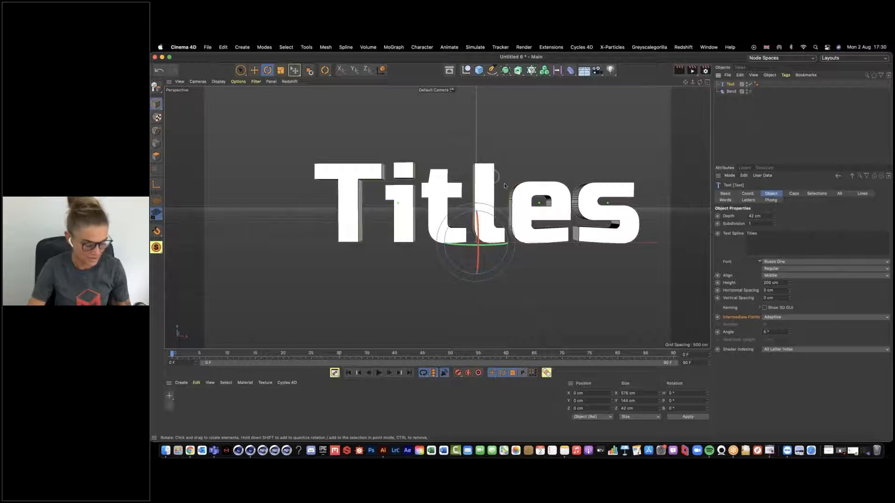
middle_click_drag(504, 180, 482, 203, "alt")
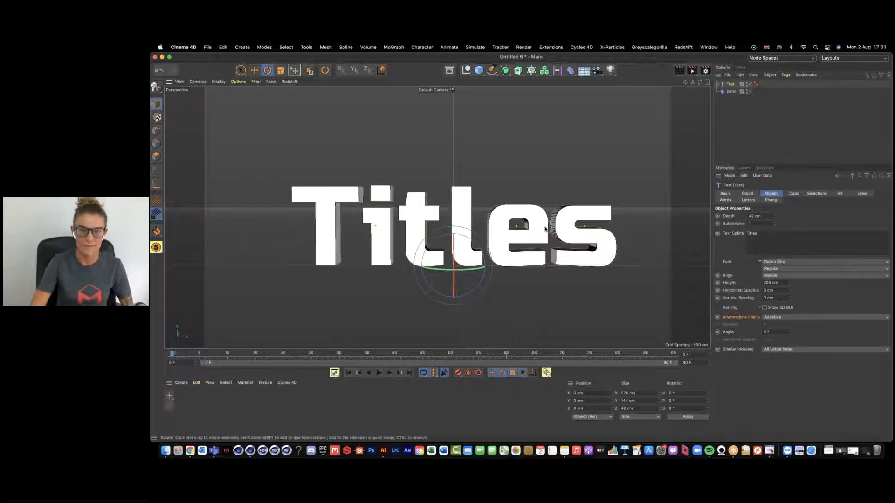
right_click_drag(474, 208, 485, 208, "alt")
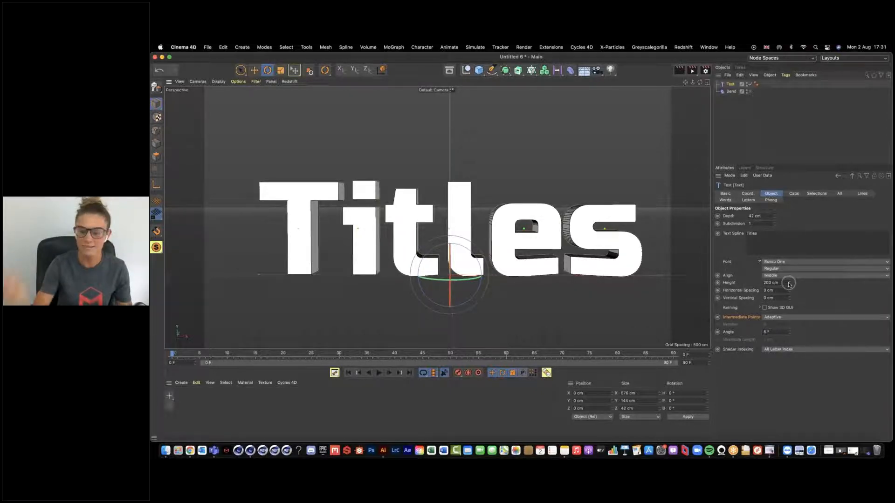
- Try a text height of 262 cm and undo it, and set the horizontal spacing to 30 cm
left_click_drag(789, 286, 789, 286)
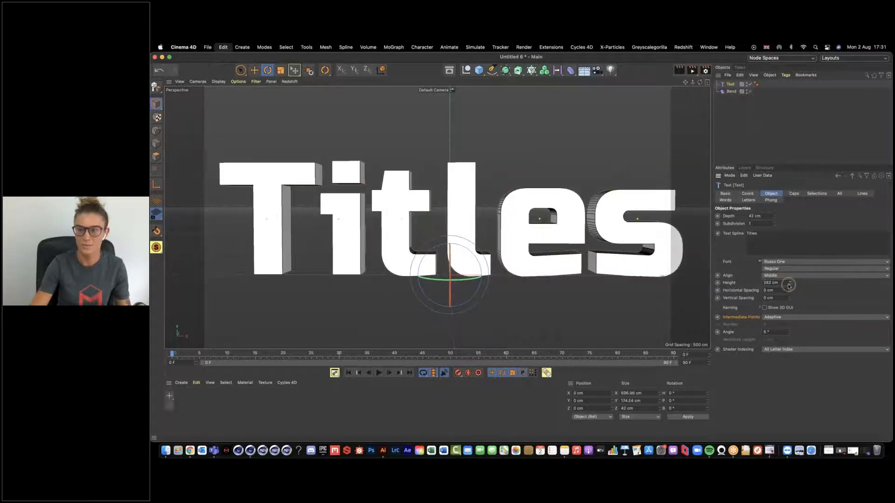
key("super+z")
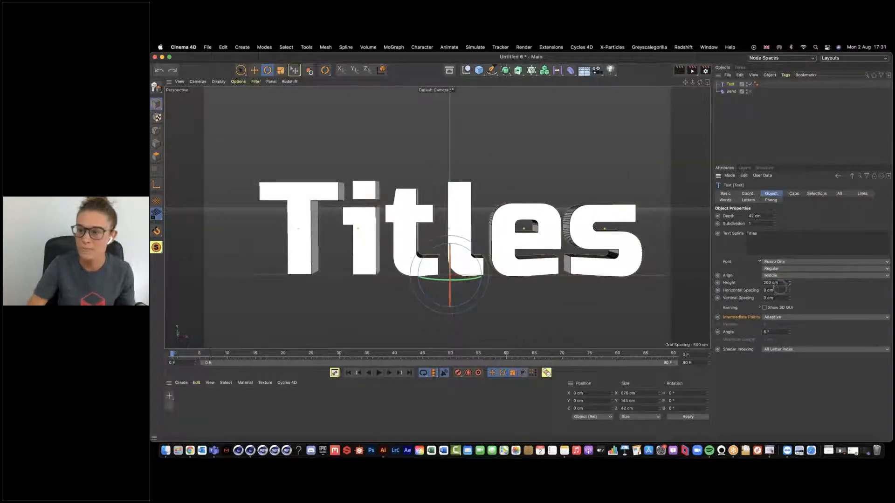
left_click_drag(790, 291, 745, 285)
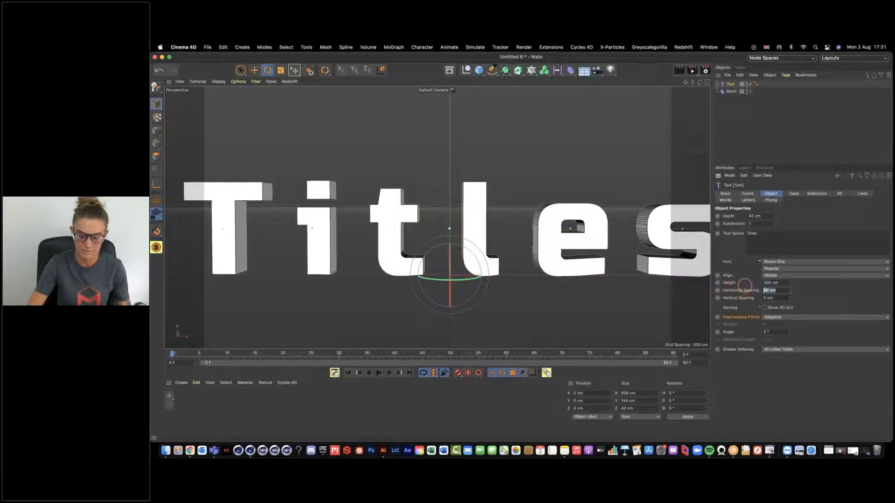
type("30")
key("Return")
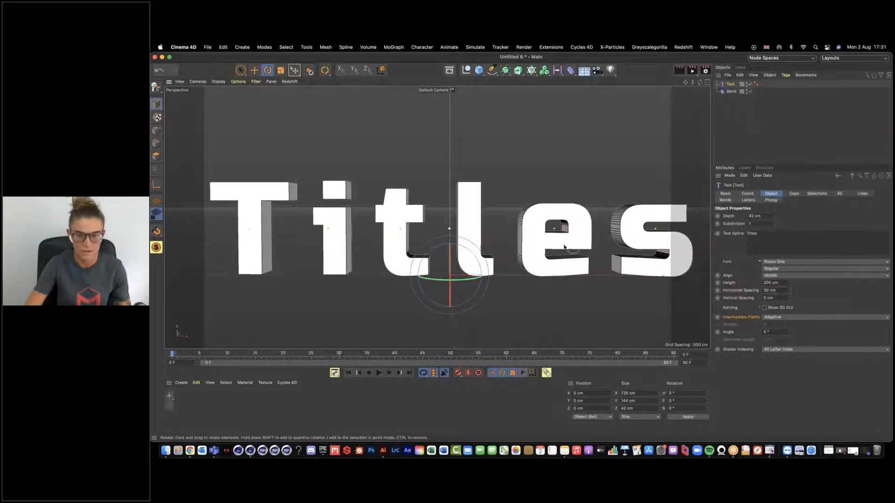
scroll(562, 244, "down", 2)
middle_click_drag(559, 241, 516, 240)
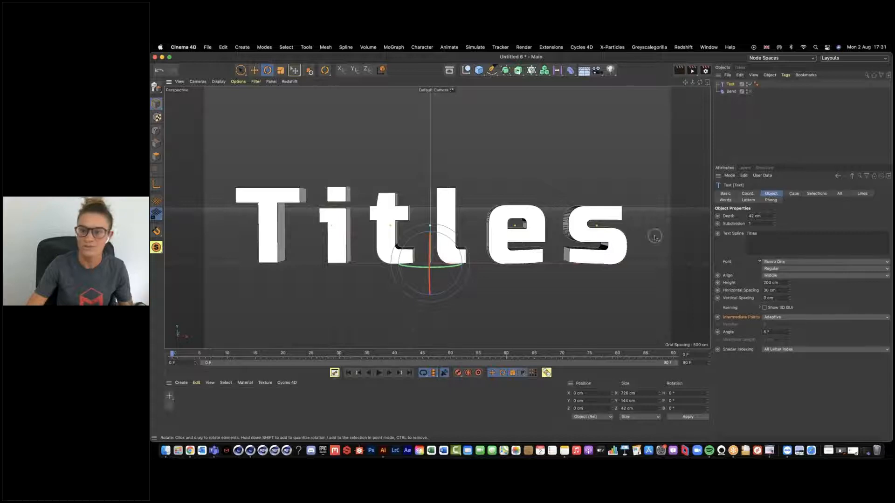
- Add a second line reading "Webinar" below "Titles" and try changing the vertical spacing between the lines
left_click(764, 236)
key("Return")
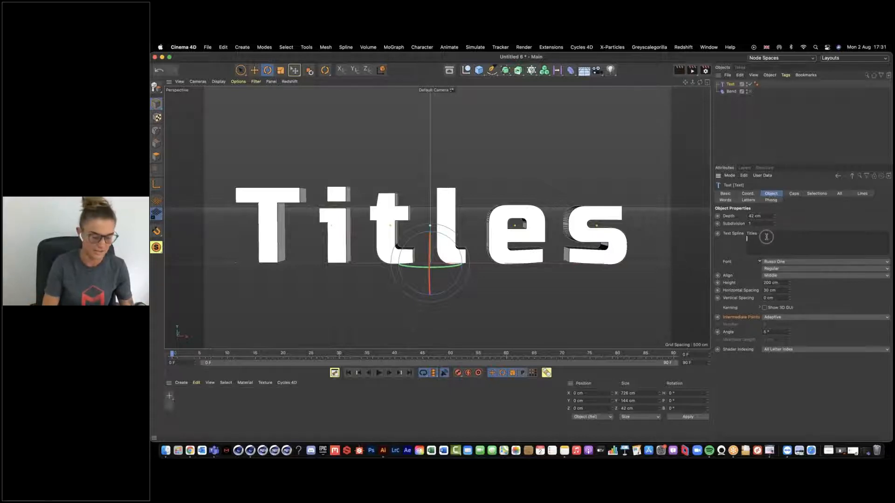
left_click(811, 297)
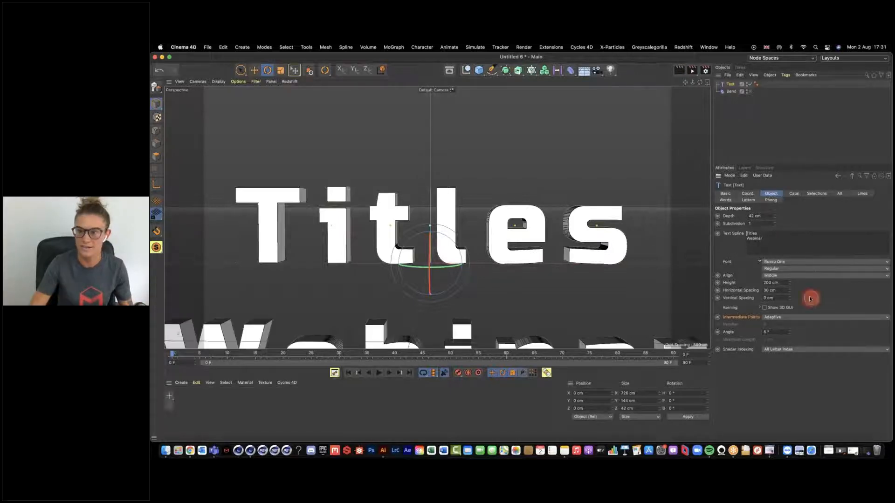
type("2")
left_click_drag(514, 265, 531, 267)
key("super+z")
left_click(772, 233)
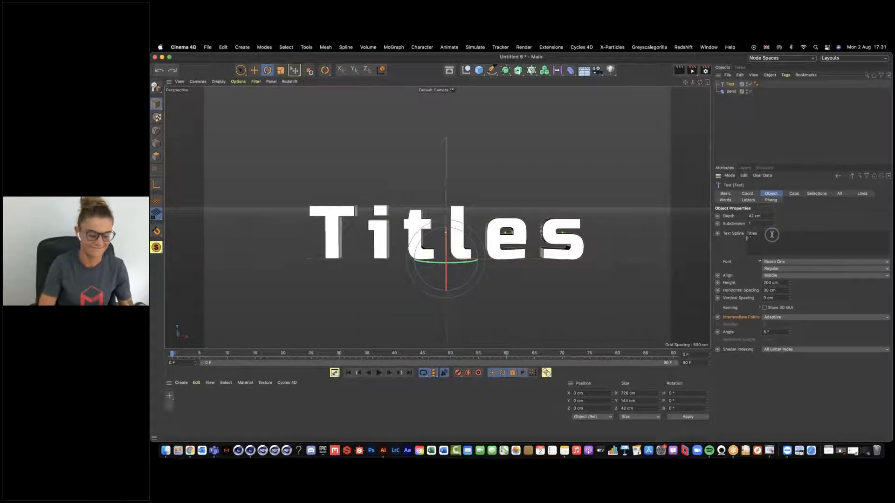
left_click(736, 248)
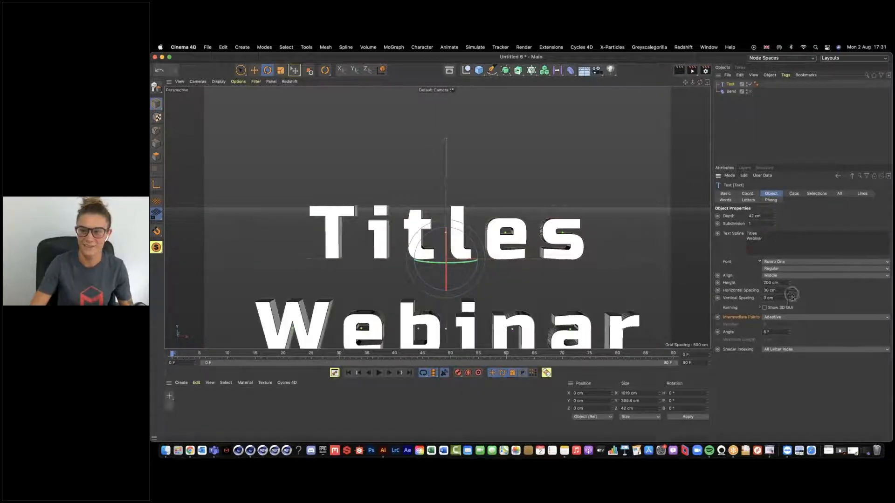
left_click_drag(791, 299, 620, 258)
- Remove the "Webinar" line and set both the vertical and horizontal spacing to 0 cm
left_click_drag(742, 239, 761, 256)
key("BackSpace")
left_click_drag(782, 299, 746, 295)
type("0")
key("Return")
double_click(770, 290)
type("0")
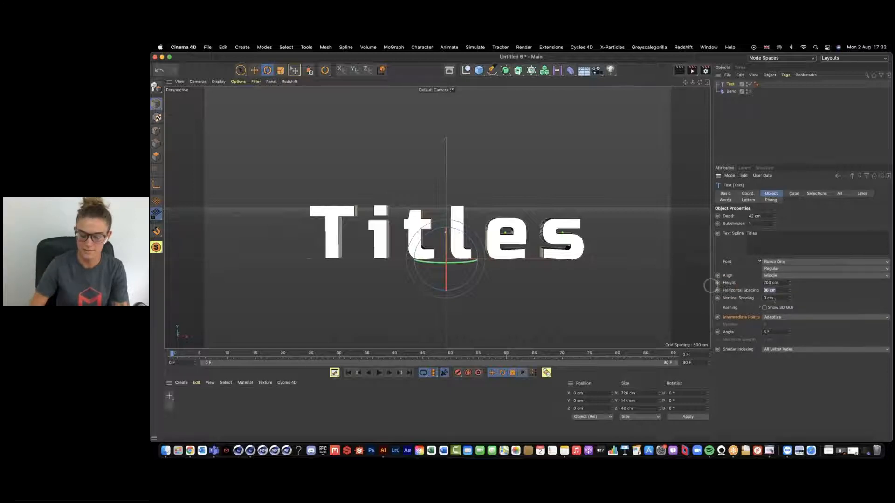
key("Return")
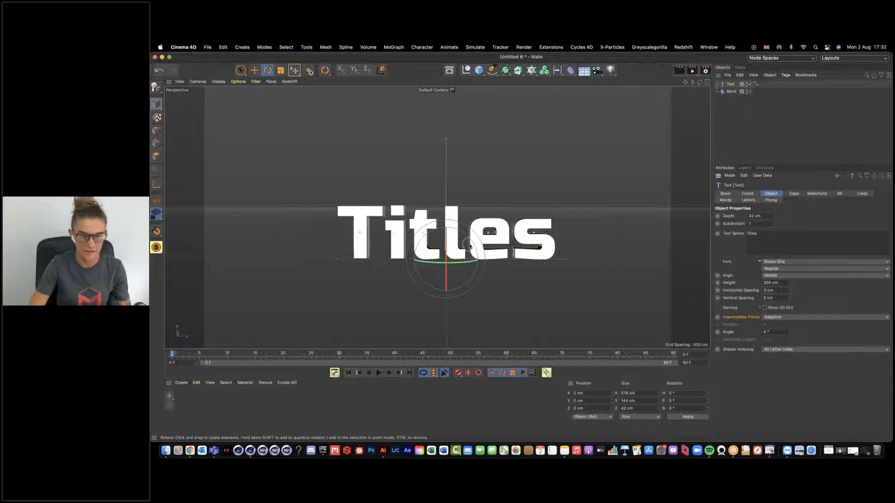
- Show the 3D kerning controls in the viewport and change the text to "MAXON"
scroll(469, 245, "up", 5)
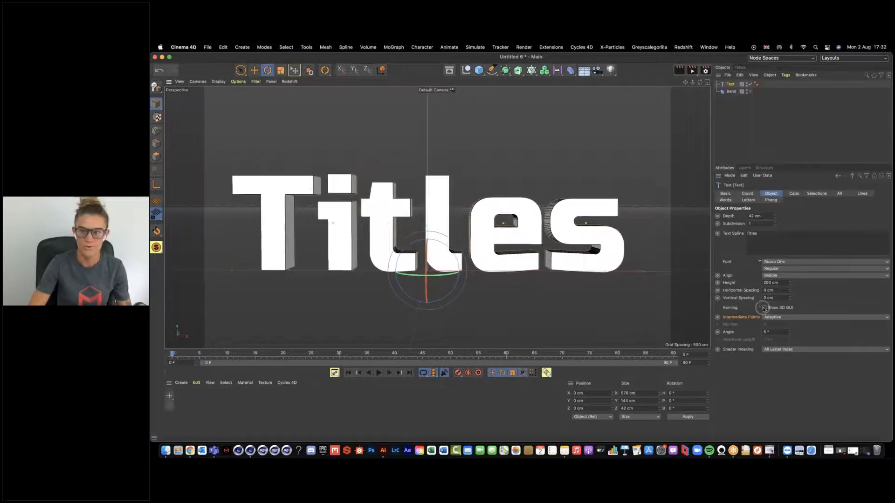
left_click(764, 308)
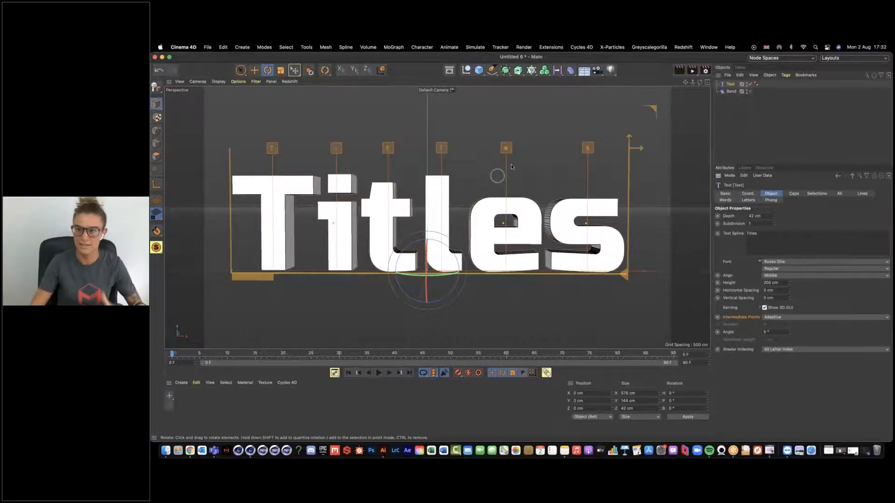
double_click(749, 233)
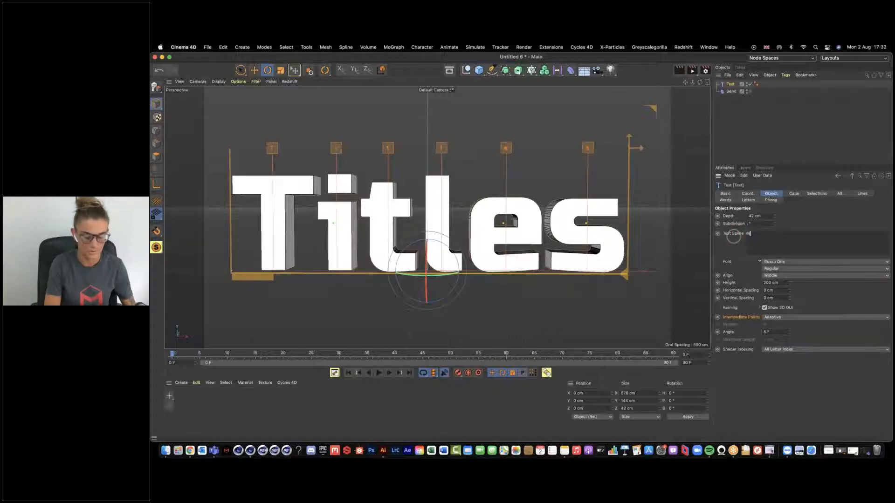
left_click(708, 250)
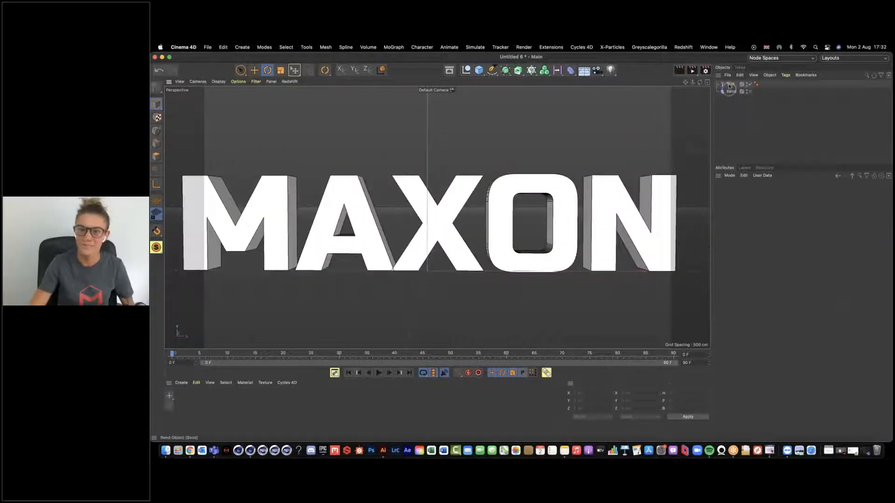
left_click(423, 231)
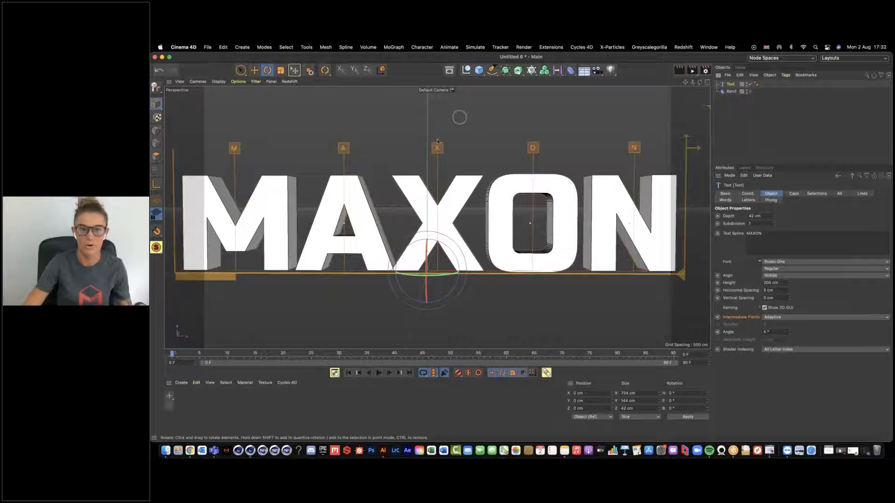
- Widen the gap between the A and the X with the X's kerning handle
left_click_drag(437, 148, 445, 149)
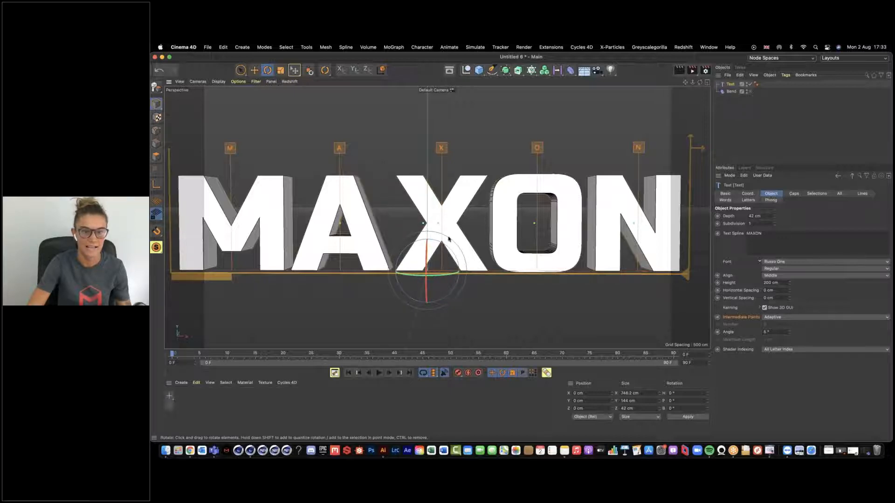
mouse_move(544, 236)
right_mouse_down("alt")
mouse_move(529, 235)
mouse_move(566, 234)
right_mouse_up("alt")
middle_click_drag(565, 233, 523, 230, "alt")
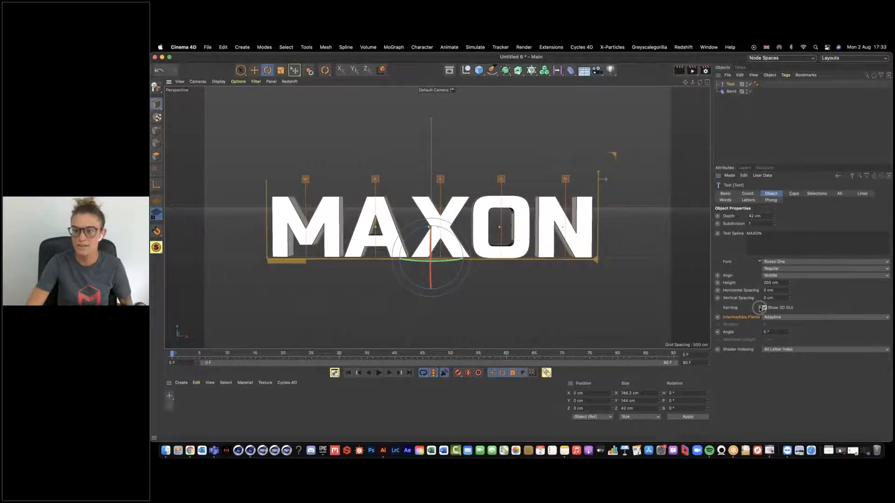
- Limit the kerning range to the first letter, with the end at 1, and scale the M to 127%
left_click(759, 308)
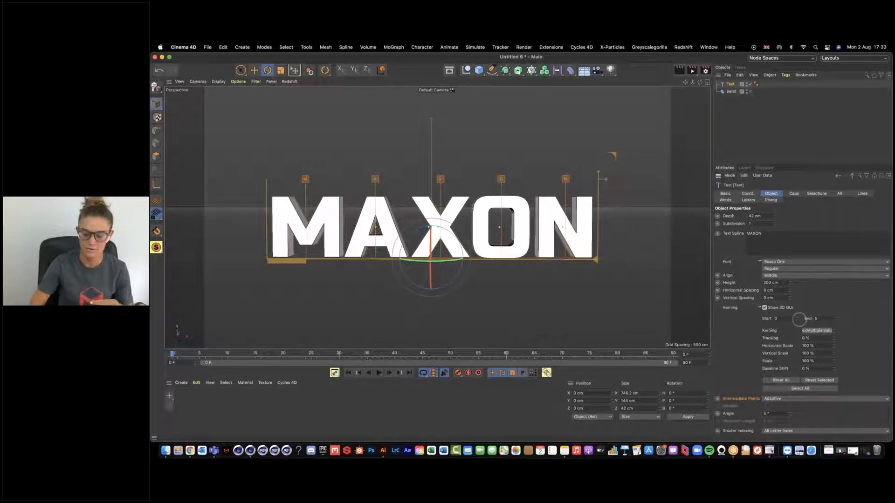
left_click_drag(838, 318, 837, 329)
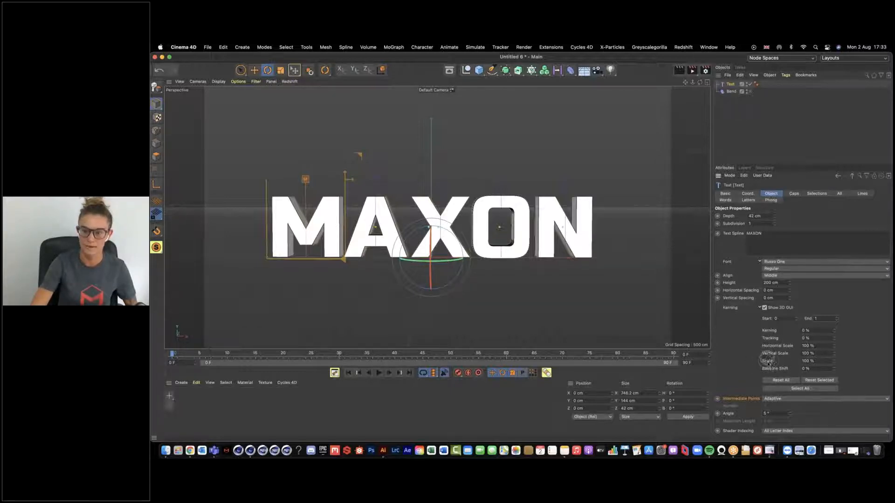
left_click_drag(834, 363, 834, 364)
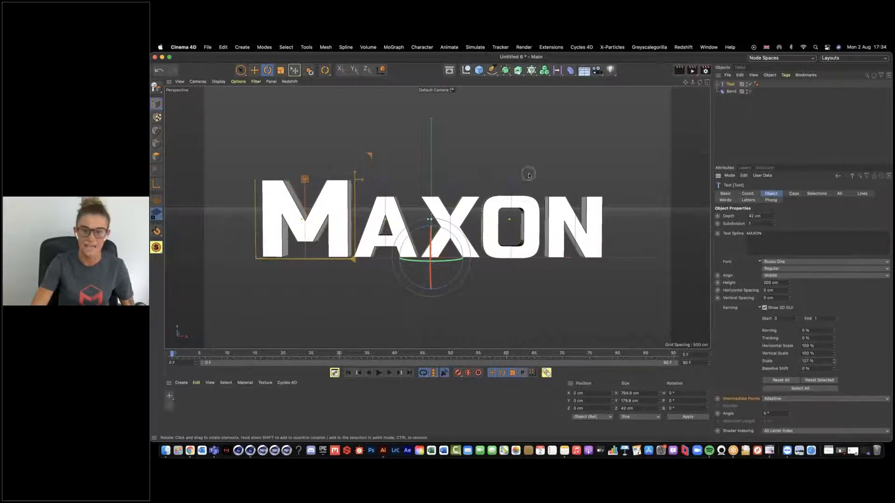
- Select only the final N with its kerning handle, scale it to 57% and set its baseline shift to 293%
left_click_drag(512, 181, 577, 180)
left_click(451, 180)
left_click(578, 181)
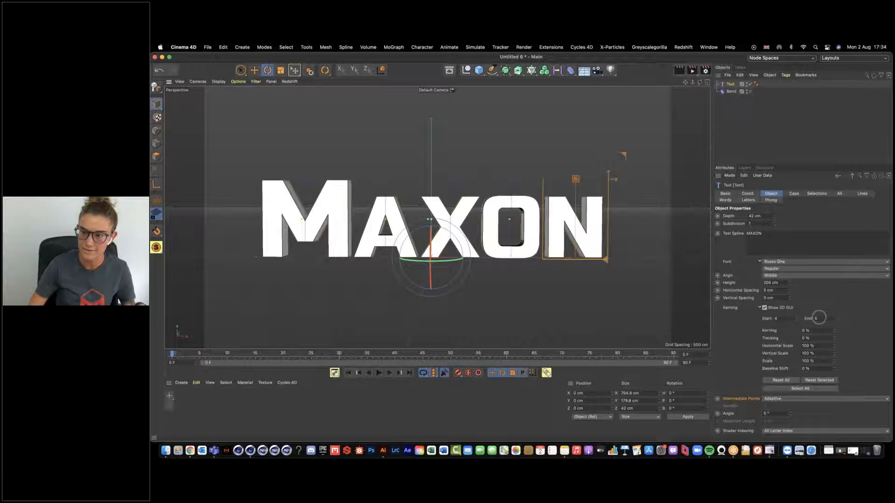
left_click(834, 362)
left_click_drag(834, 362, 834, 370)
left_click(834, 370)
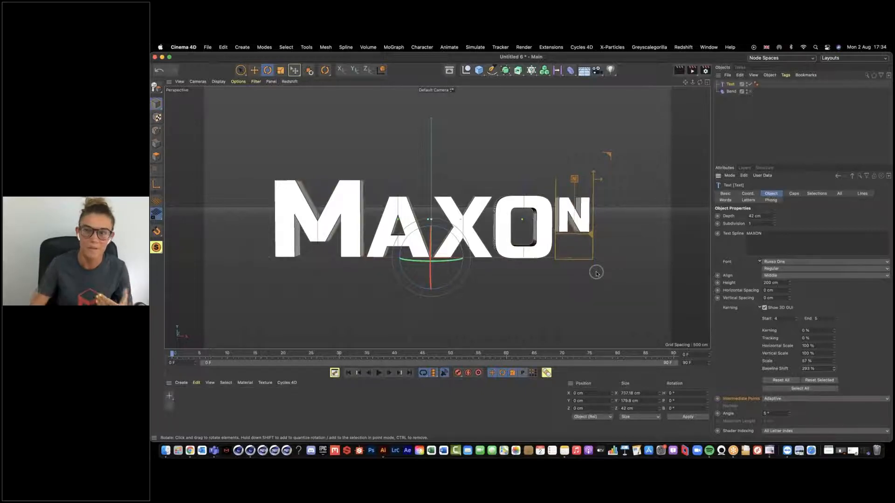
- Try overlaying the large M with a duplicate text object reading only "M", and delete the duplicate
left_click(730, 84)
left_click_drag(764, 234, 723, 234)
type("c")
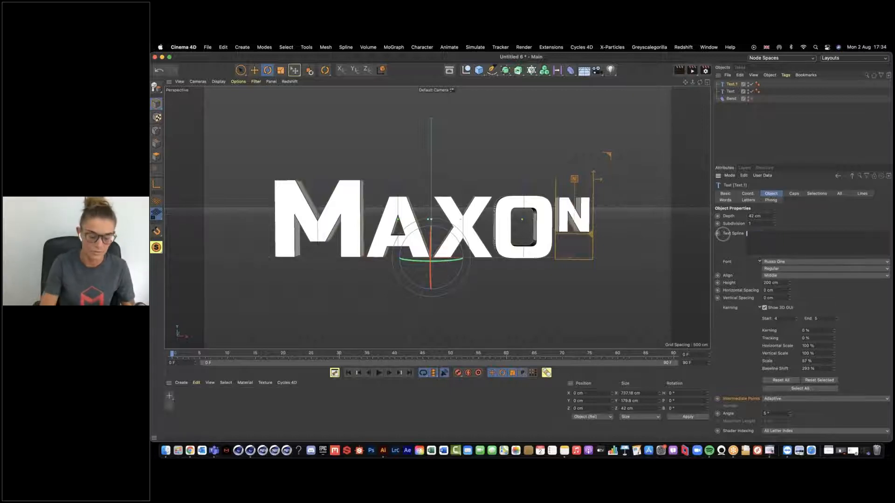
left_click(710, 243)
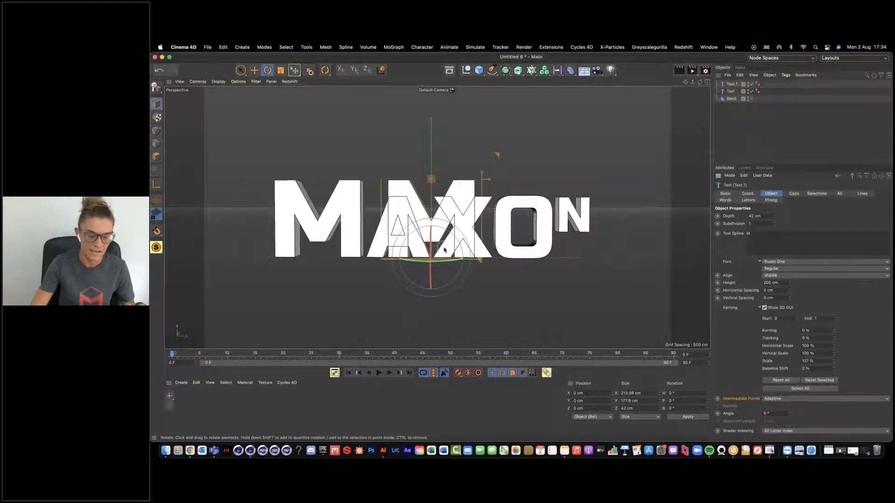
key("e")
left_click_drag(485, 257, 380, 256)
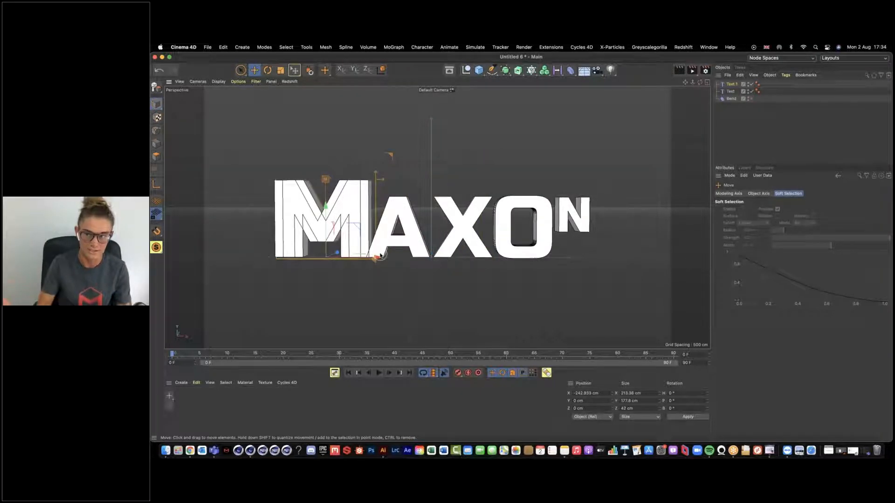
key("BackSpace")
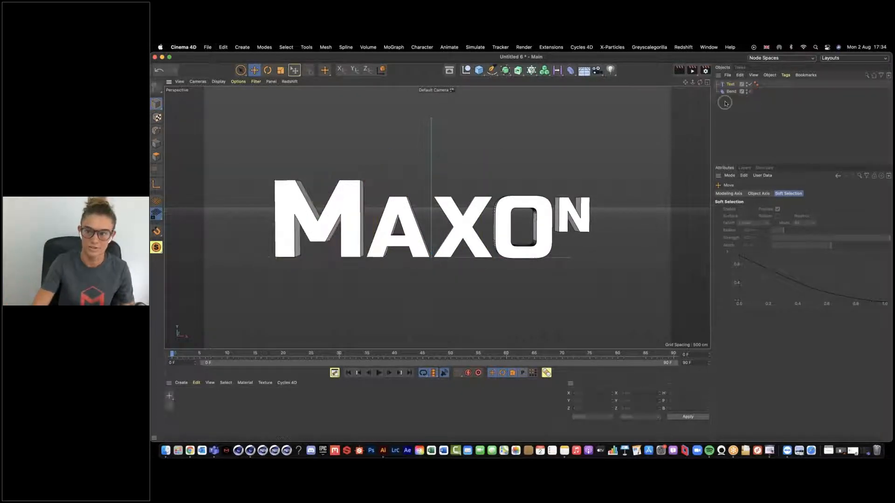
- Reset all kerning adjustments on the original text object, hide its 3D kerning controls and collapse the kerning settings
left_click(731, 85)
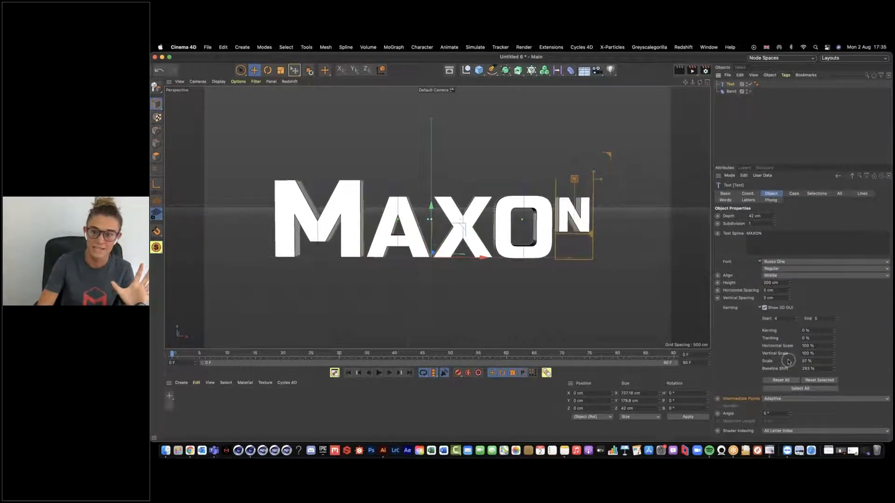
left_click(782, 380)
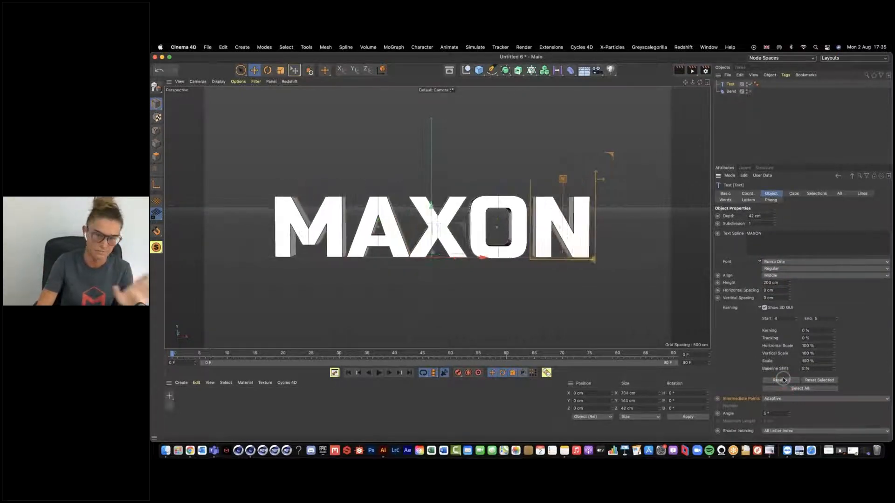
left_click(765, 308)
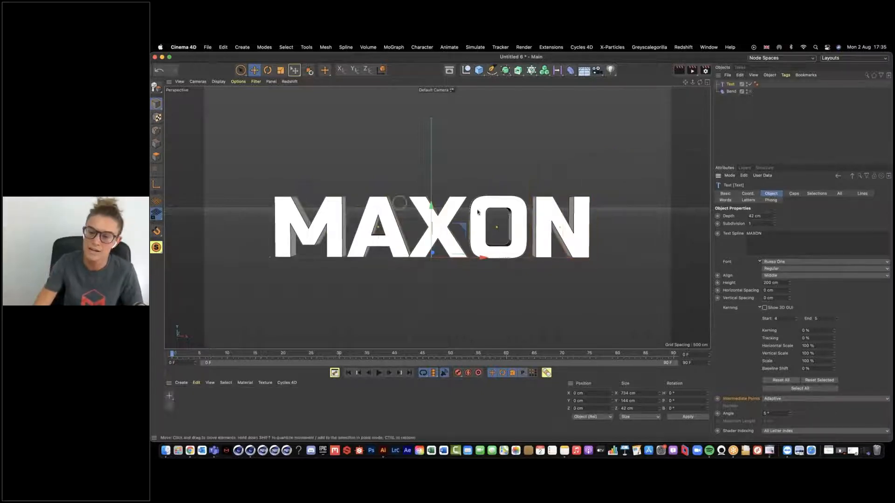
left_click(759, 308)
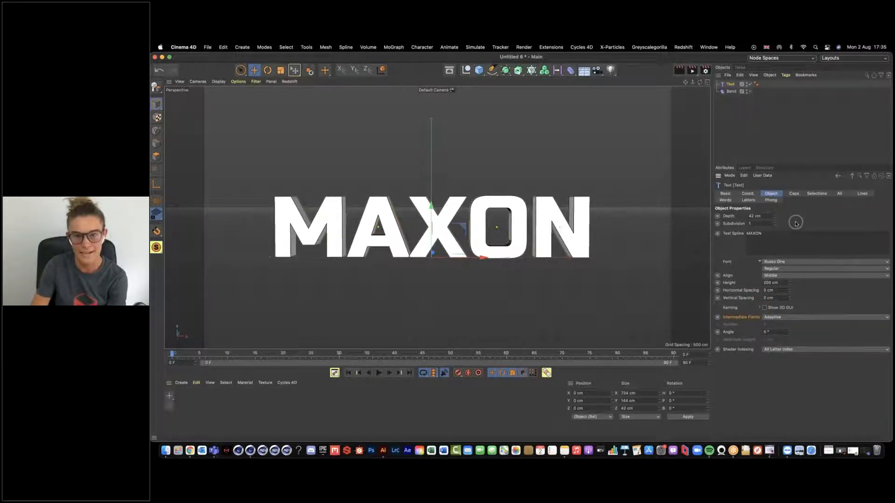
- Change the text from "MAXON" to "Titles"
left_click_drag(764, 234, 712, 231)
key("BackSpace")
type("Titles")
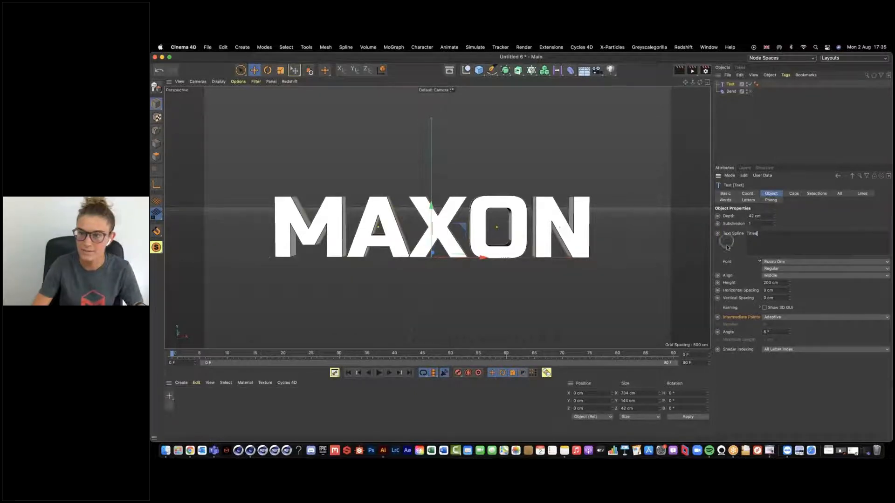
left_click(728, 247)
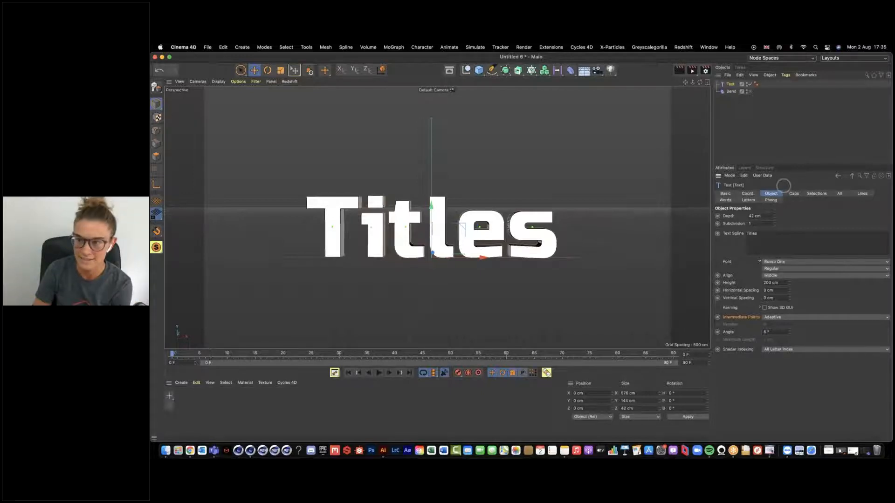
- In the text object's cap settings, choose the Round bevel shape for both caps and set the bevel size to 1 cm
left_click(795, 194)
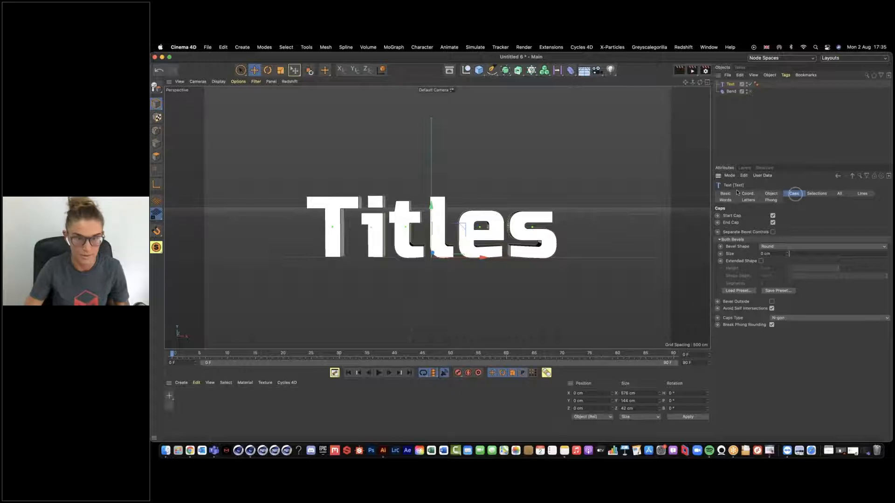
left_click(454, 166)
left_click_drag(375, 193, 451, 212, "alt")
right_click_drag(321, 205, 494, 210, "alt")
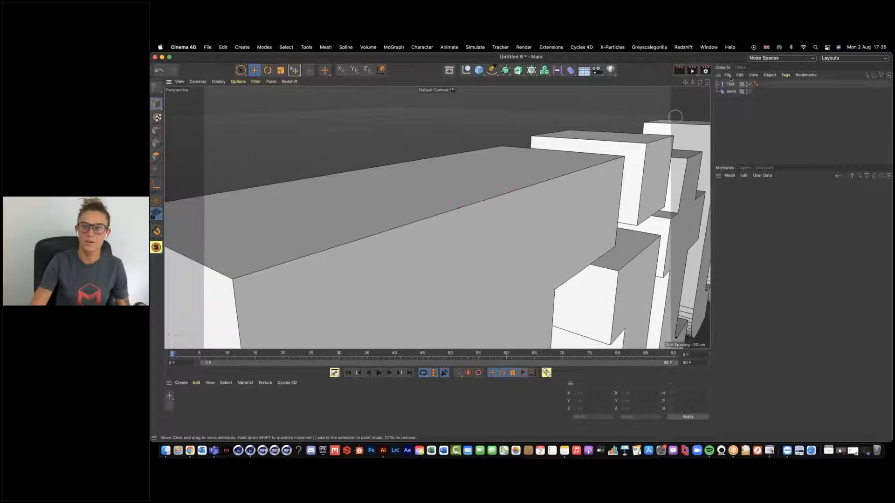
left_click(730, 84)
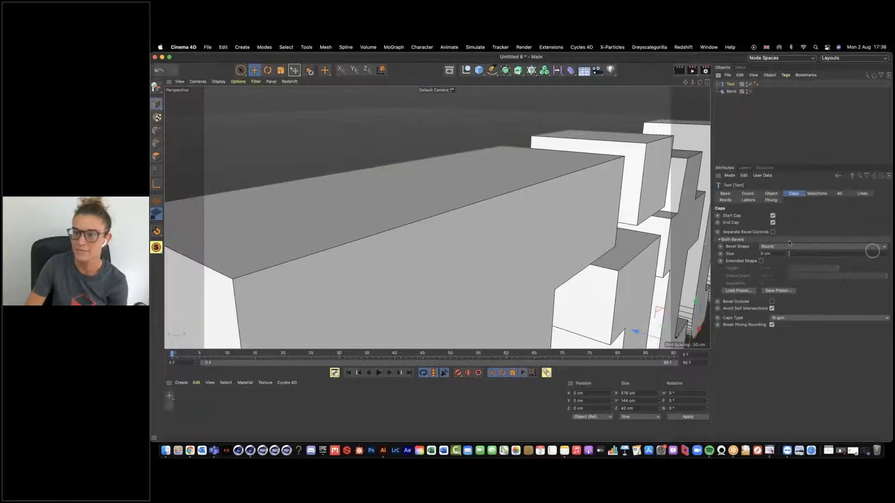
left_click(882, 248)
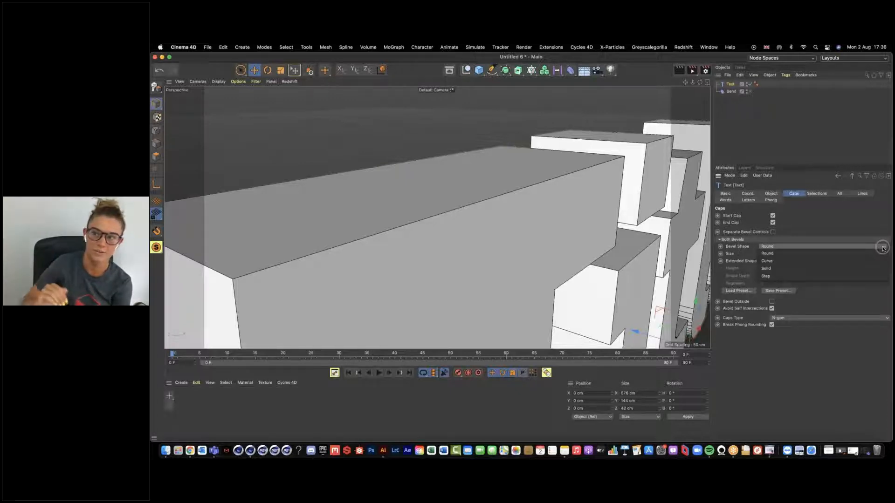
left_click(786, 254)
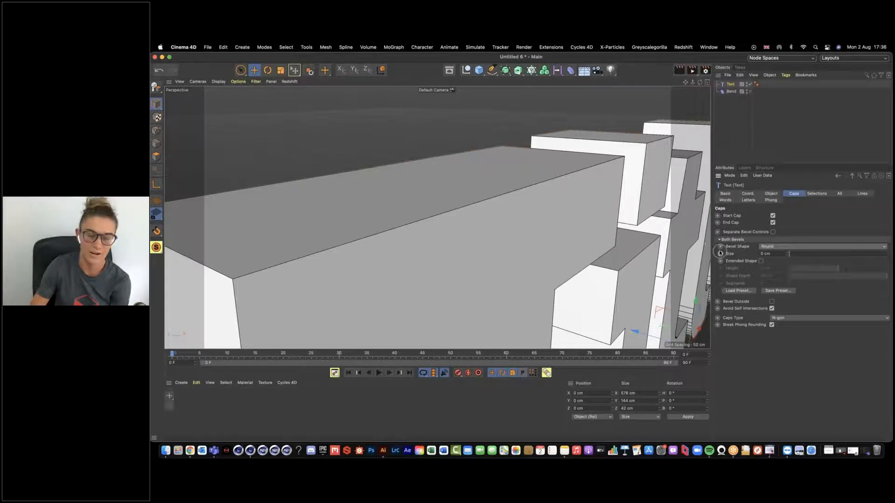
left_click(746, 253)
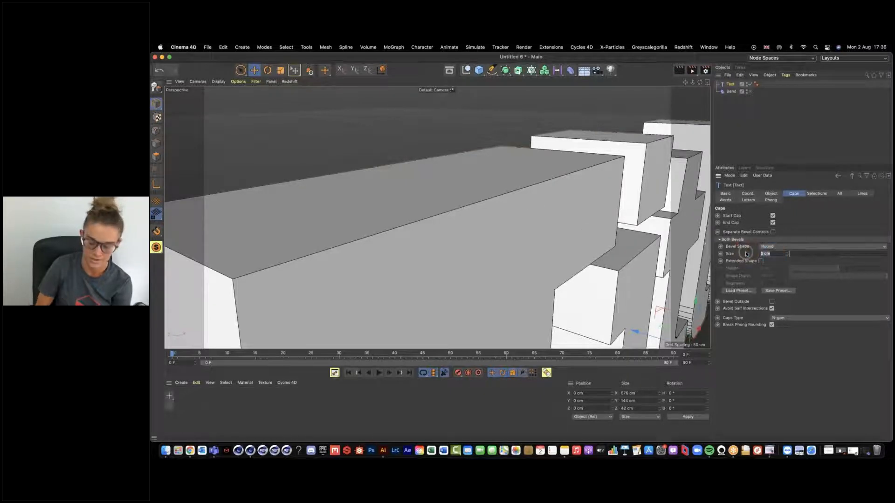
type("1")
key("Return")
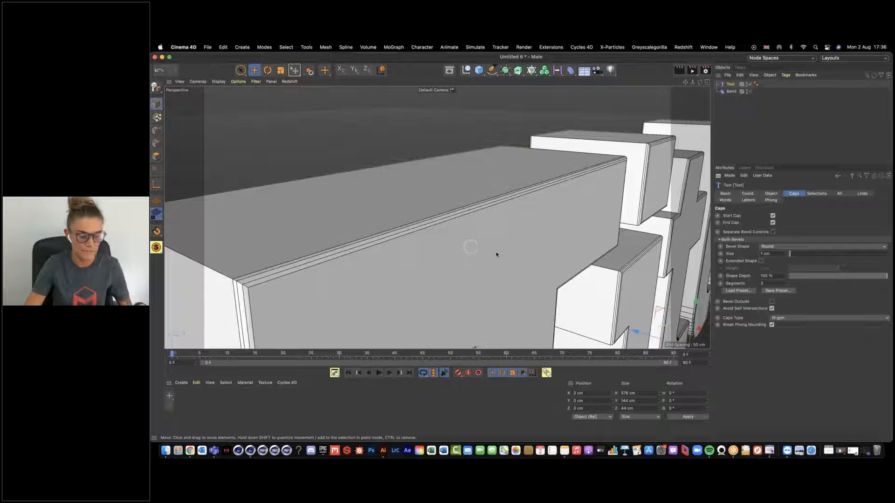
- Increase the cap bevel size to 2 cm and check the bevel profile at the corner of the letter
left_click_drag(443, 247, 384, 242, "alt")
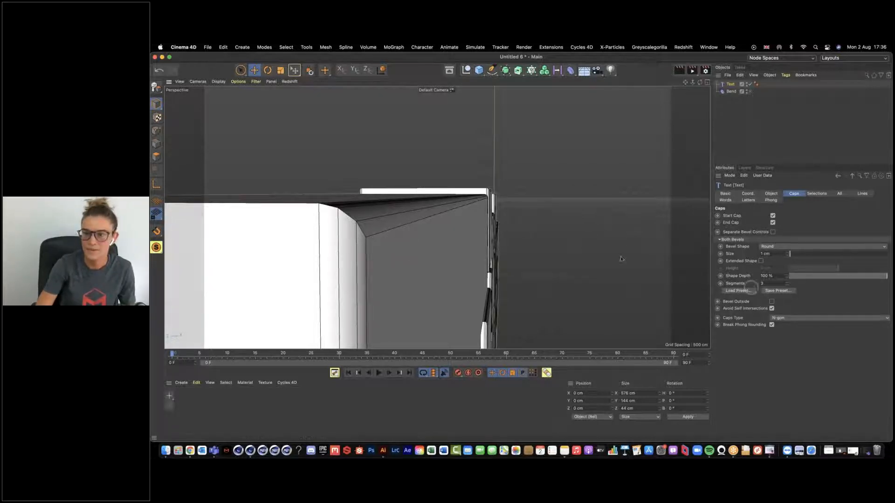
left_click_drag(335, 217, 366, 222, "alt")
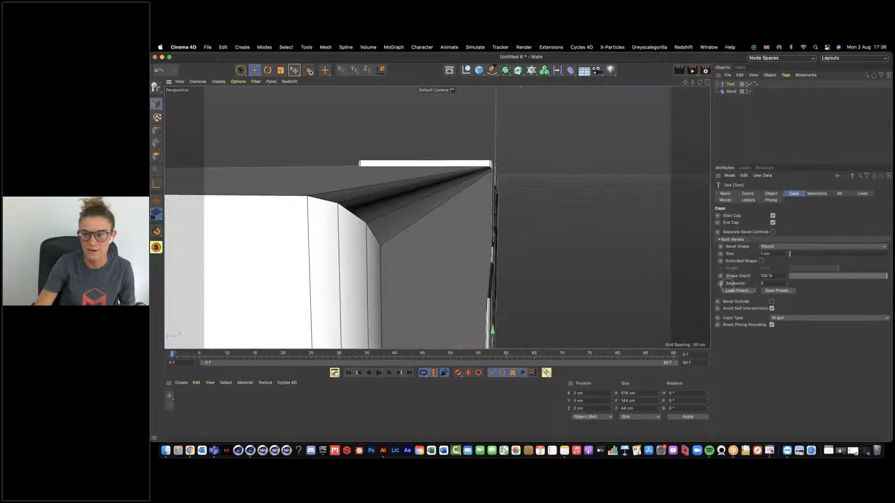
left_click_drag(780, 254, 723, 250)
type("2")
key("Return")
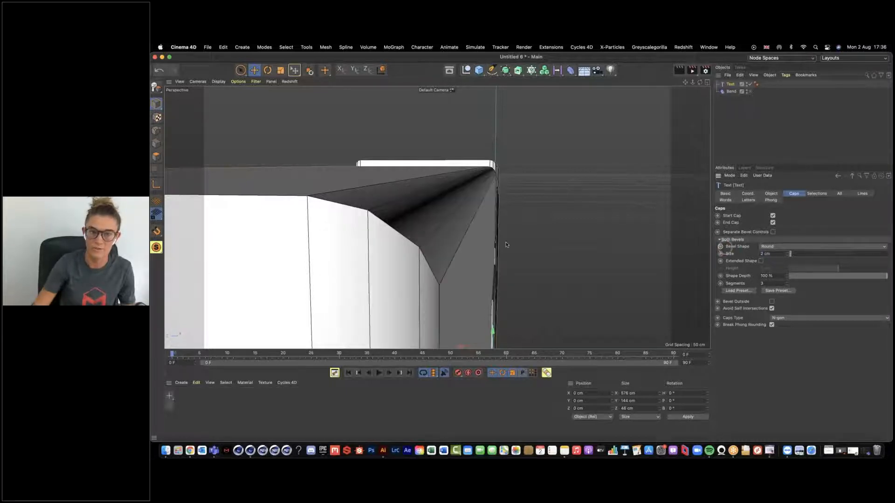
left_click_drag(419, 244, 372, 204, "alt")
left_click_drag(410, 226, 380, 219, "alt")
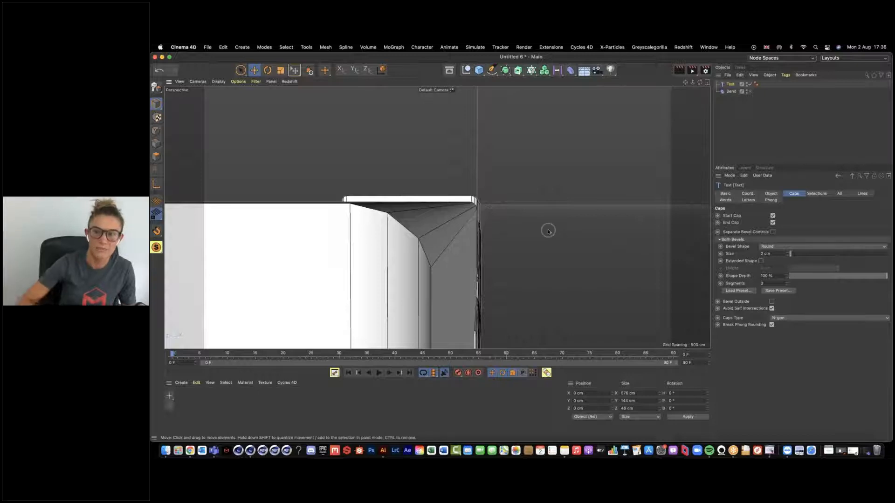
- Set the cap bevel's segments to 9 and examine the rounding from the side of the letter
left_click(736, 283)
type("9")
key("Return")
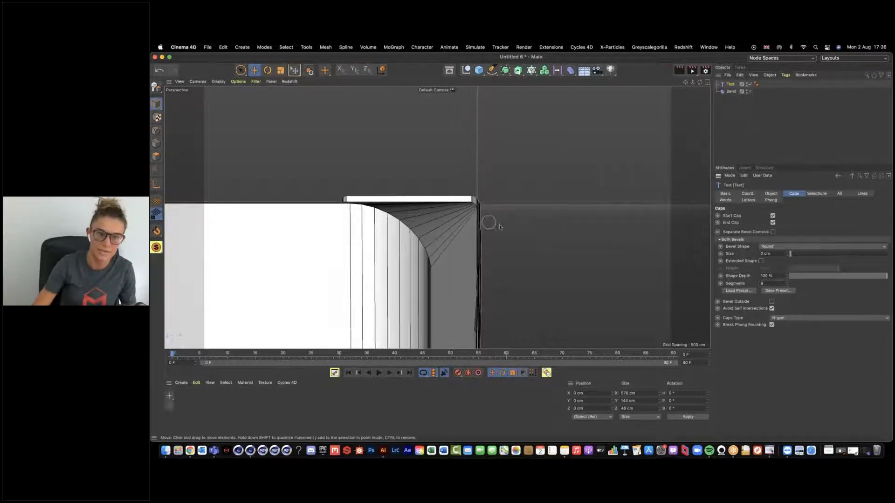
mouse_move(434, 228)
left_mouse_down("alt")
mouse_move(441, 226)
mouse_move(439, 237)
left_mouse_up("alt")
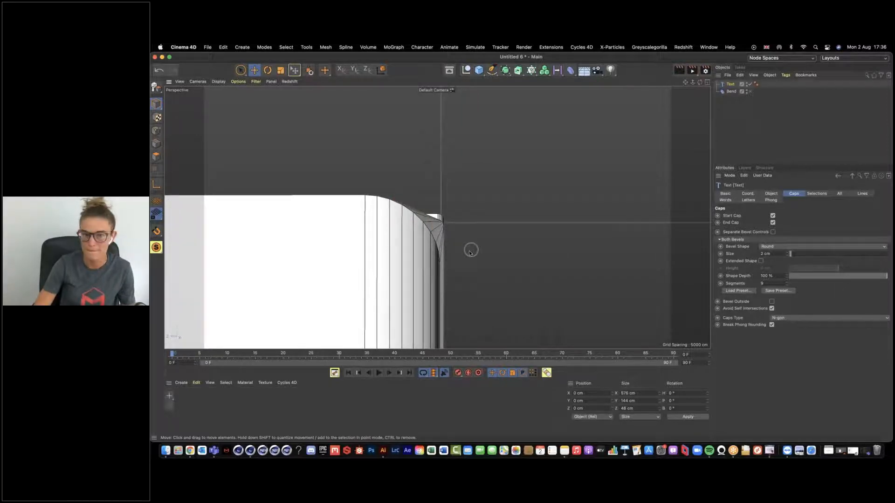
left_click_drag(465, 257, 449, 266, "alt")
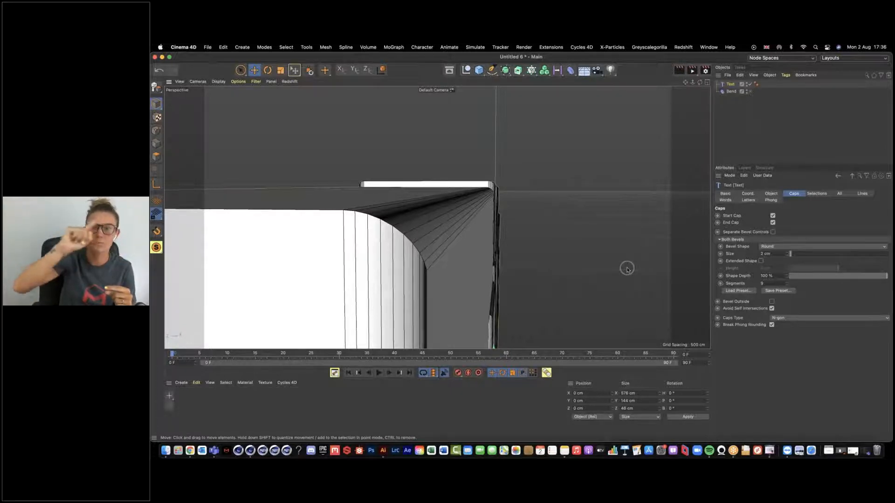
- Try the round bevel with a shape depth of 0% and of -100%, and return the shape depth to 100%
left_click(773, 276)
type("0")
key("Return")
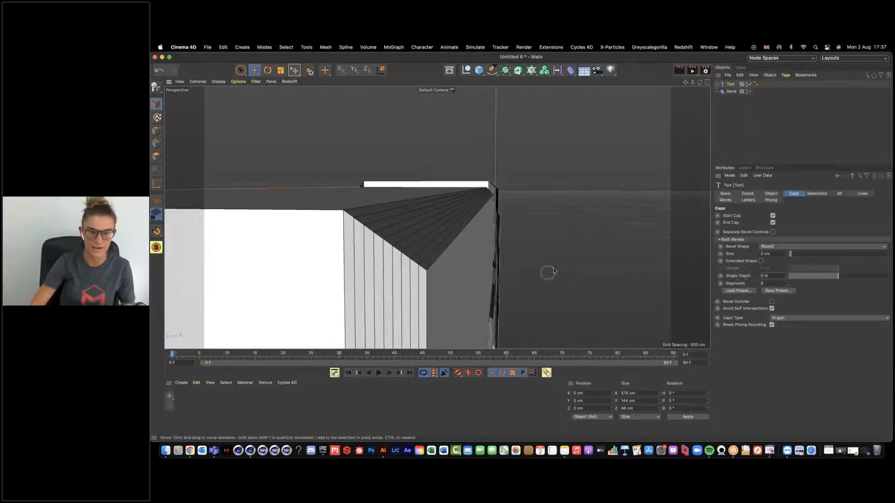
left_click_drag(547, 272, 557, 267, "alt")
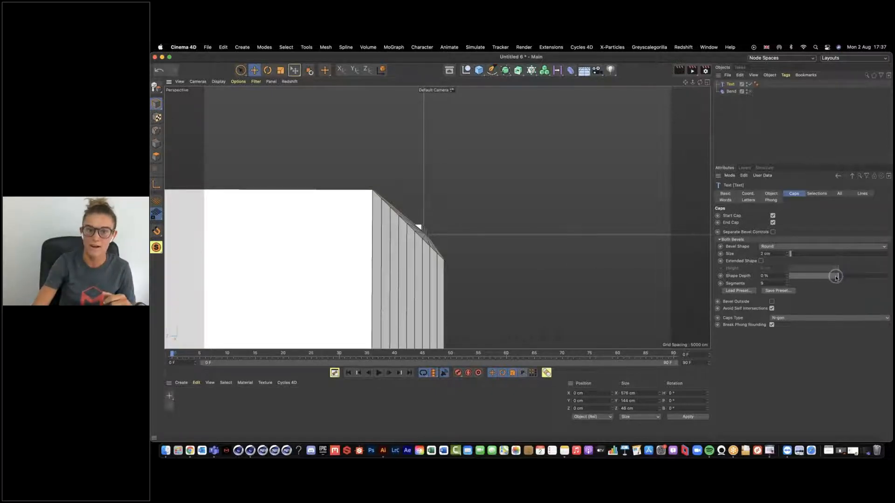
left_click_drag(837, 277, 759, 277)
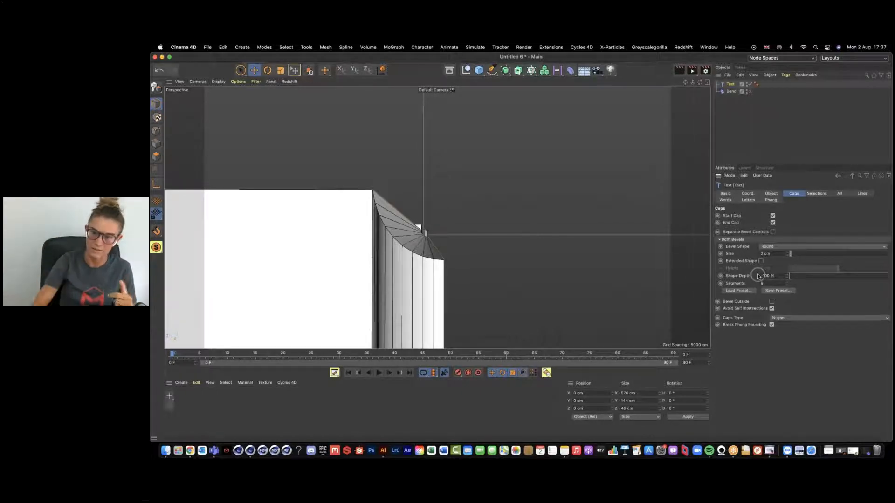
left_click_drag(430, 247, 544, 213, "alt")
left_click_drag(781, 275, 718, 269)
type("100")
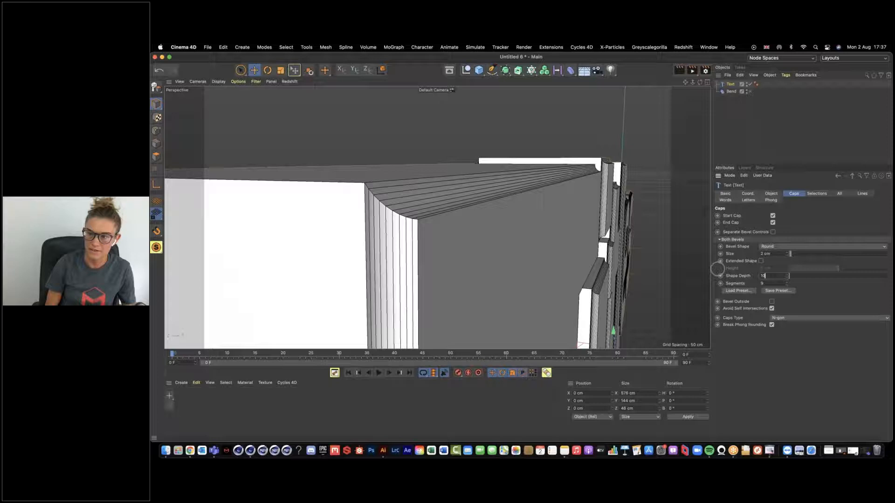
key("Return")
- Change the bevel shape to Curve and pull the handle of the profile curve's end point almost straight down
left_click(769, 247)
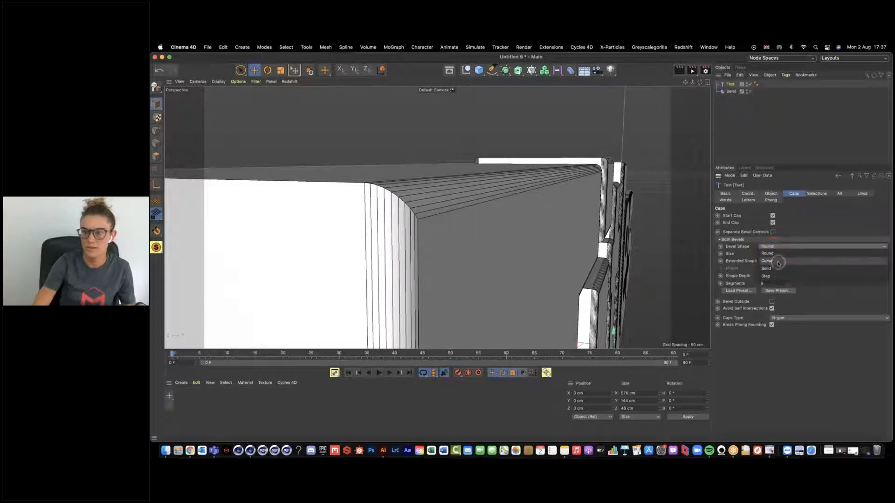
left_click(782, 262)
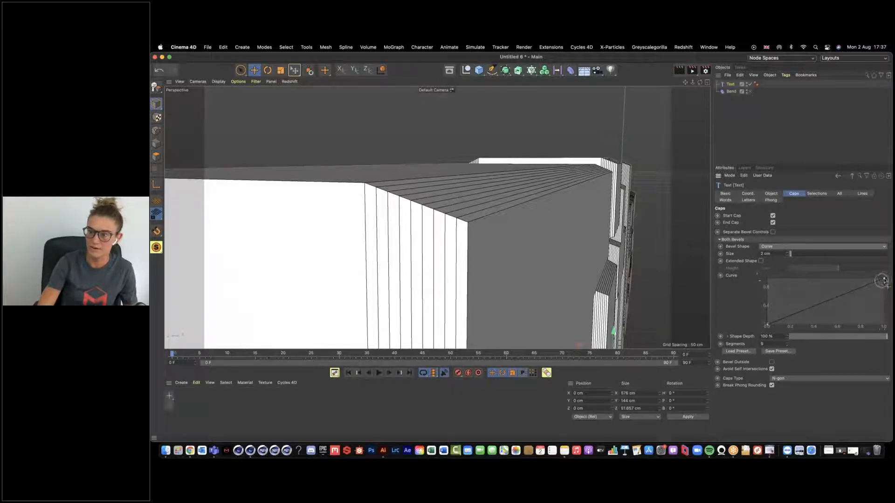
left_click(768, 327)
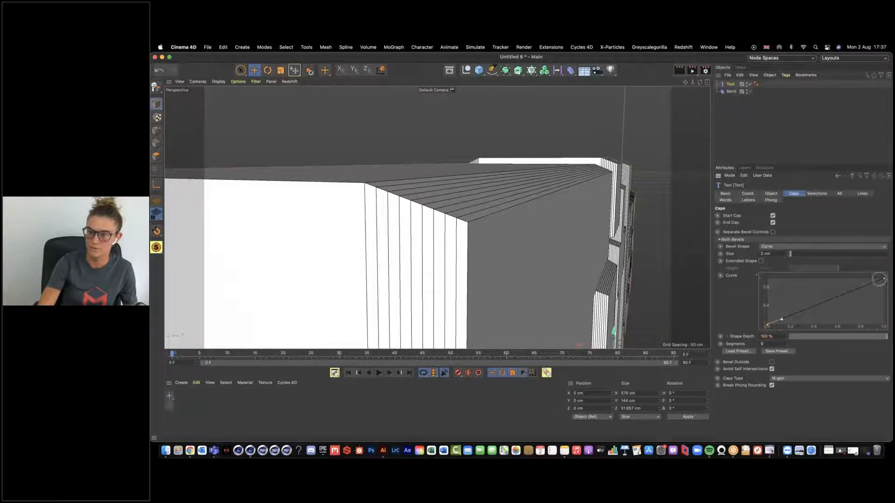
left_click(885, 280)
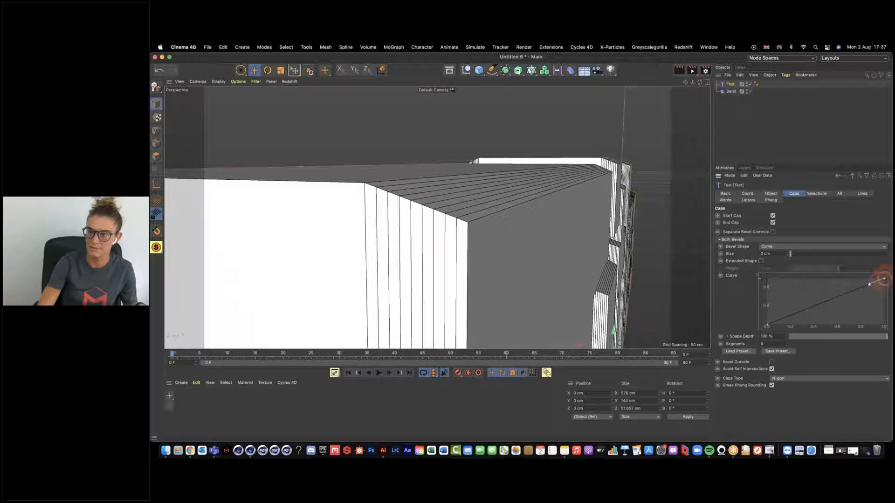
left_click_drag(422, 210, 455, 206, "alt")
right_click_drag(422, 208, 446, 206, "alt")
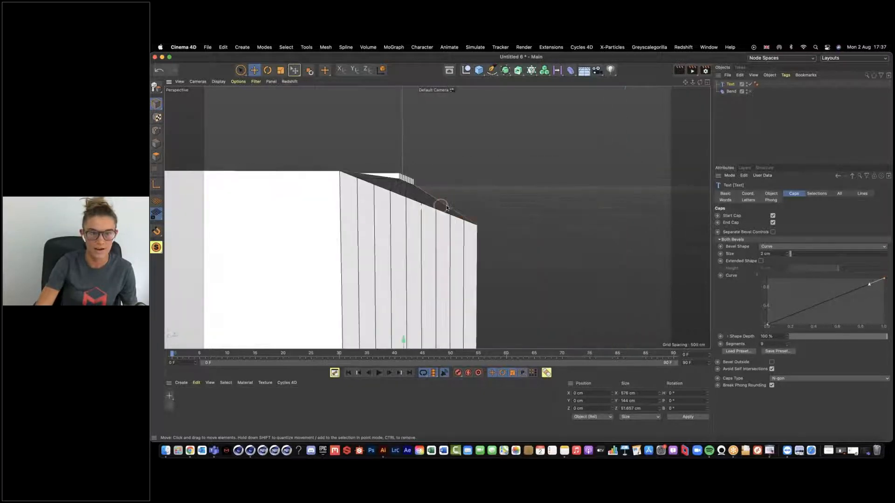
left_click_drag(446, 208, 403, 201, "alt")
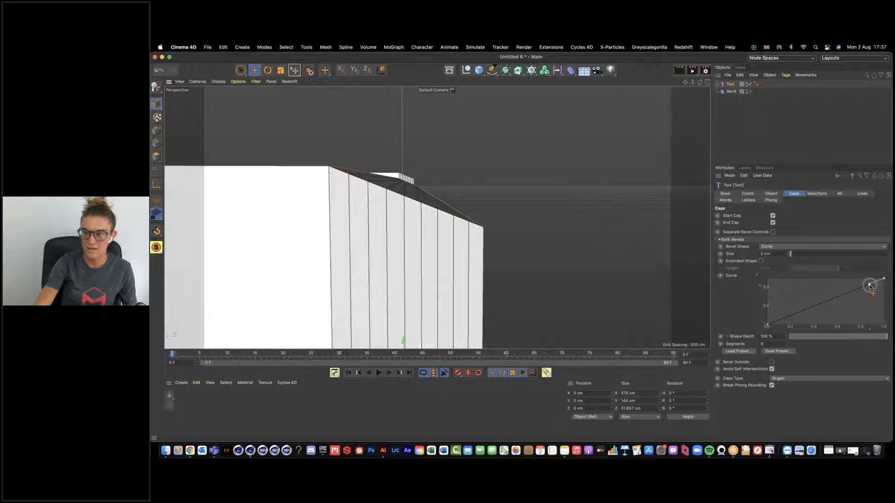
left_click_drag(870, 287, 884, 318)
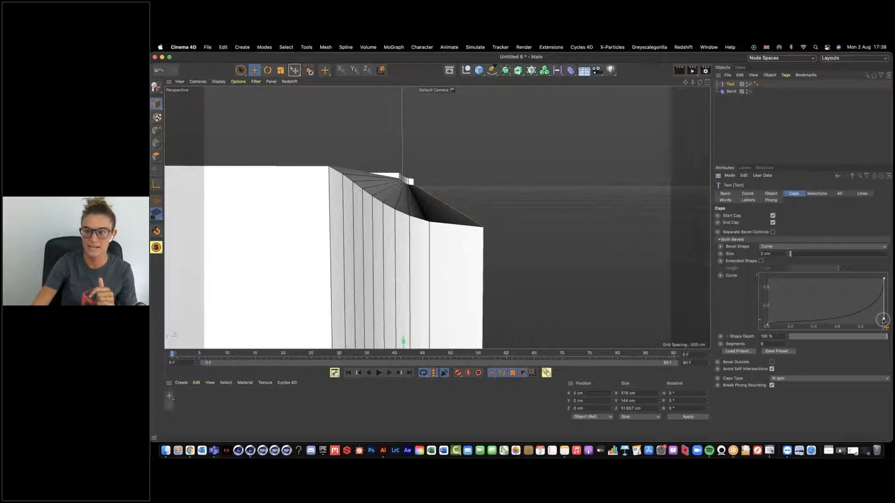
- Pull the handle of the curve's start point up and outward, and set the bevel size to 1 cm
left_click(768, 325)
left_click_drag(783, 320, 801, 300)
left_click(767, 254)
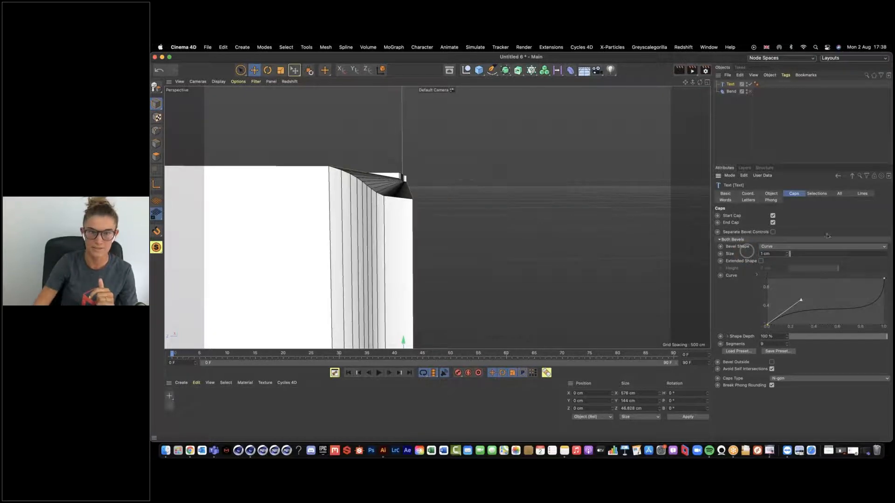
- Move the end point's curve handle inward, and add a point near the middle of the curve and raise it
left_click(884, 279)
left_click_drag(882, 319, 852, 312)
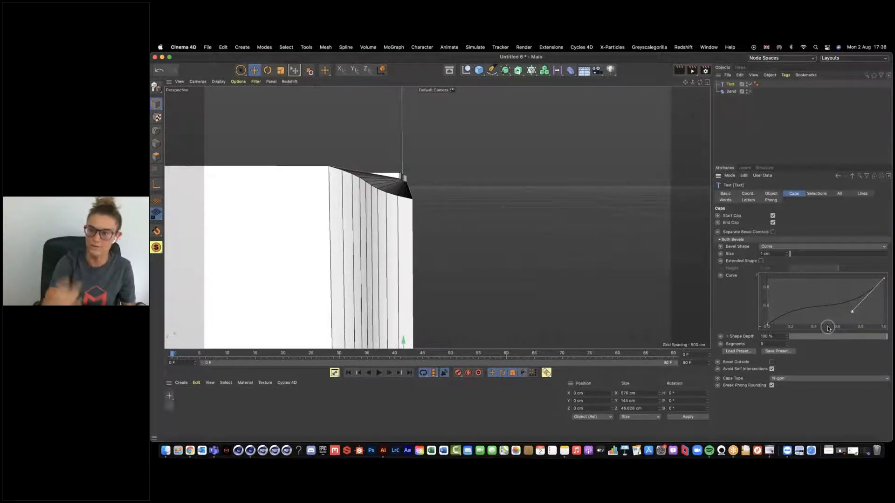
left_click(817, 308, "ctrl")
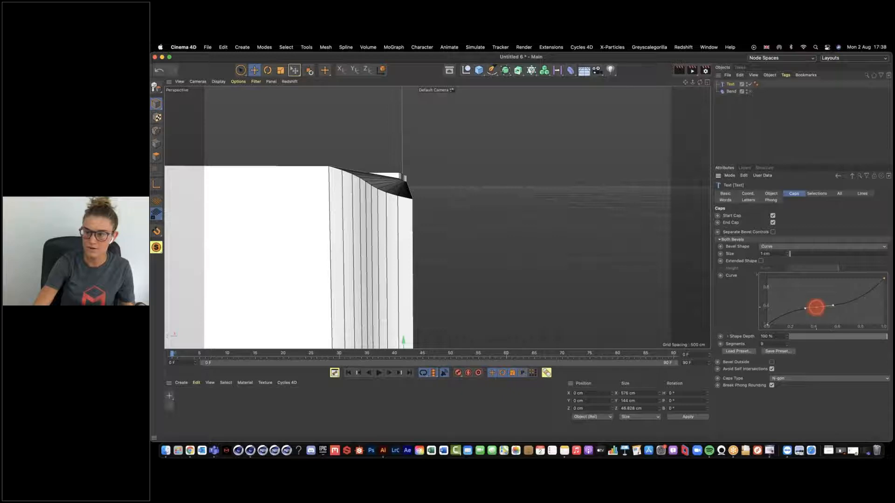
left_click_drag(817, 308, 807, 292)
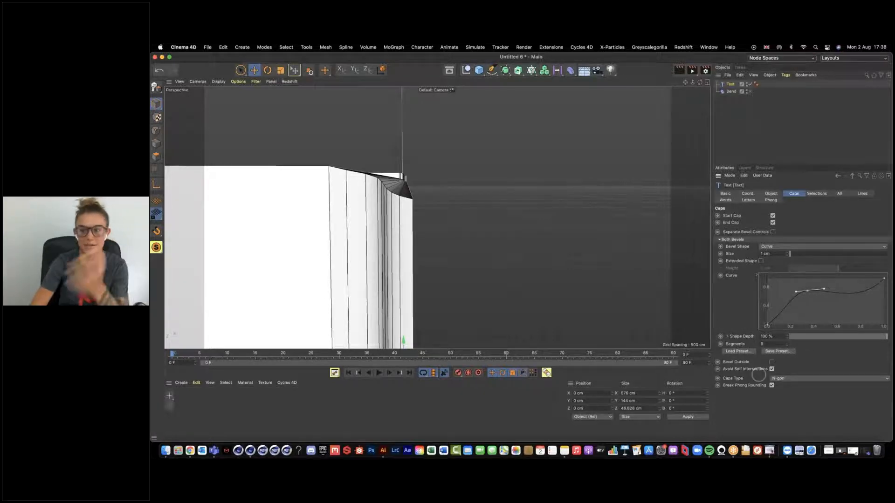
- Change the bevel shape to Solid and switch the viewport to shaded display without wireframe lines
left_click(775, 247)
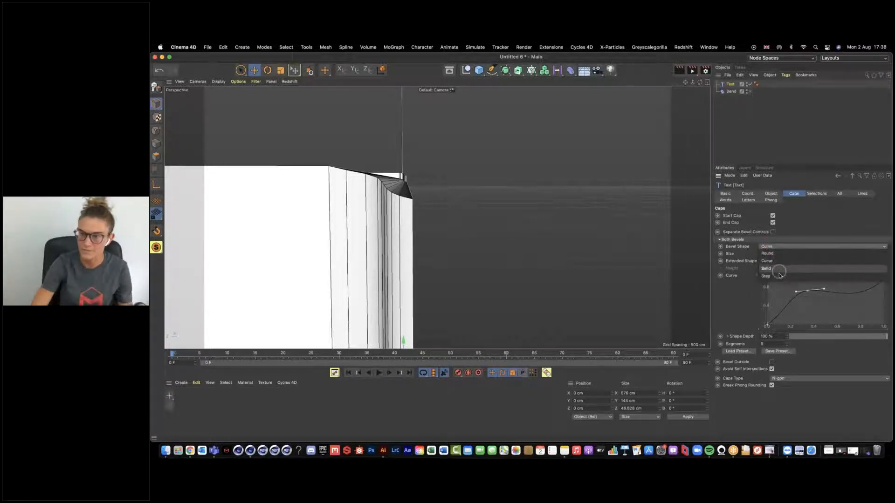
left_click(776, 269)
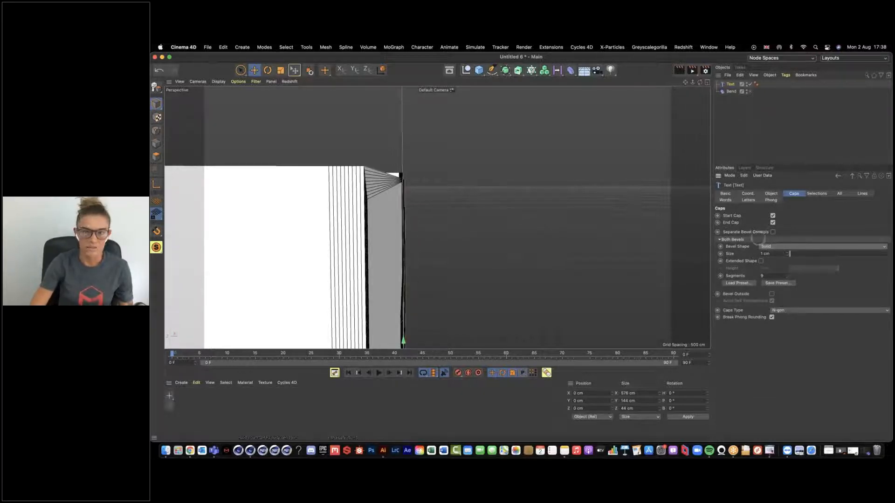
left_click(219, 81)
left_click(228, 95)
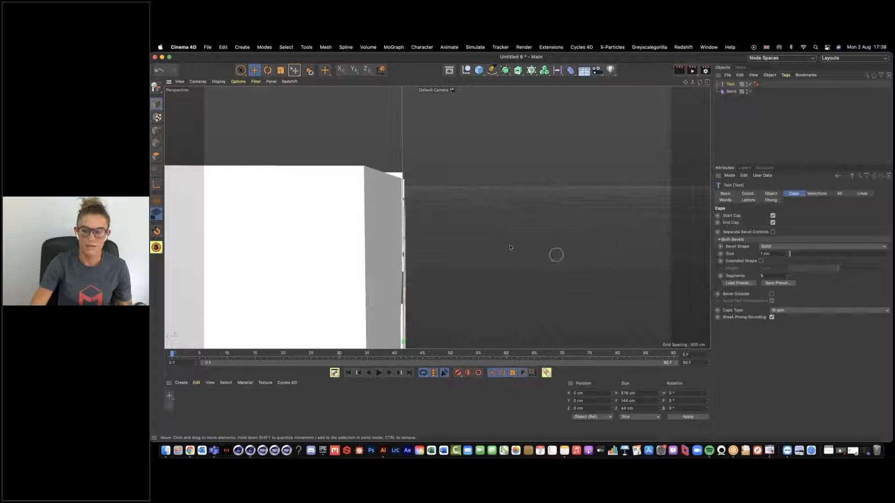
- Increase the solid bevel's size to about 1.29 cm and show the wireframe lines over the shading again
mouse_move(789, 254)
left_mouse_down()
mouse_move(799, 254)
mouse_move(790, 256)
left_mouse_up()
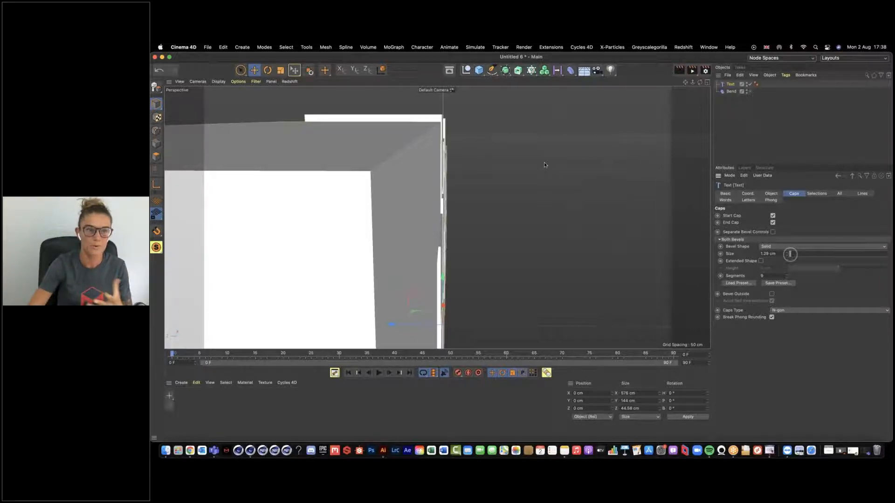
key("n")
key("b")
mouse_move(357, 183)
left_mouse_down("alt")
mouse_move(336, 182)
mouse_move(356, 173)
left_mouse_up("alt")
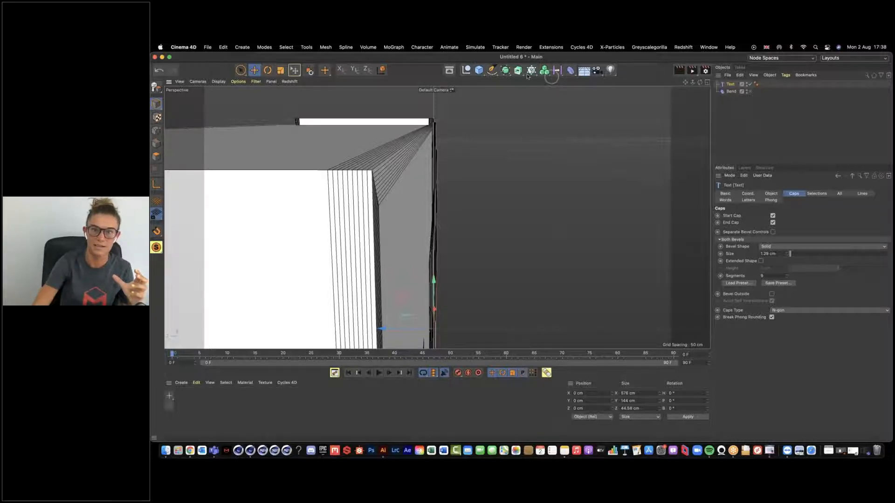
left_click(505, 69)
left_click(488, 110)
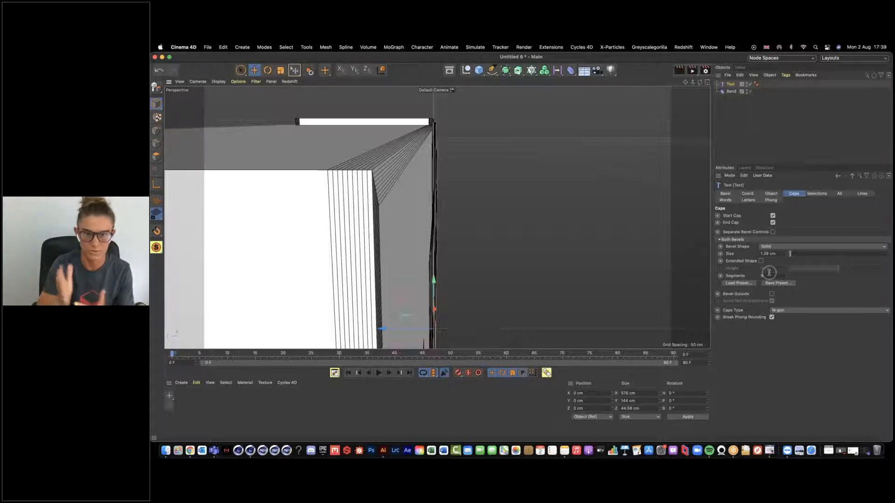
- Change the cap bevel shape to Step with a size of 1 cm and 16 segments
left_click(779, 251)
left_click(778, 249)
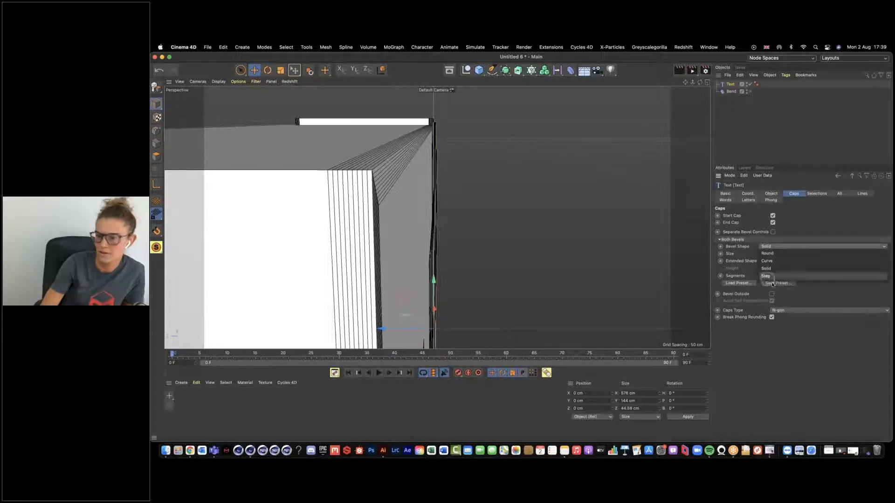
left_click(768, 276)
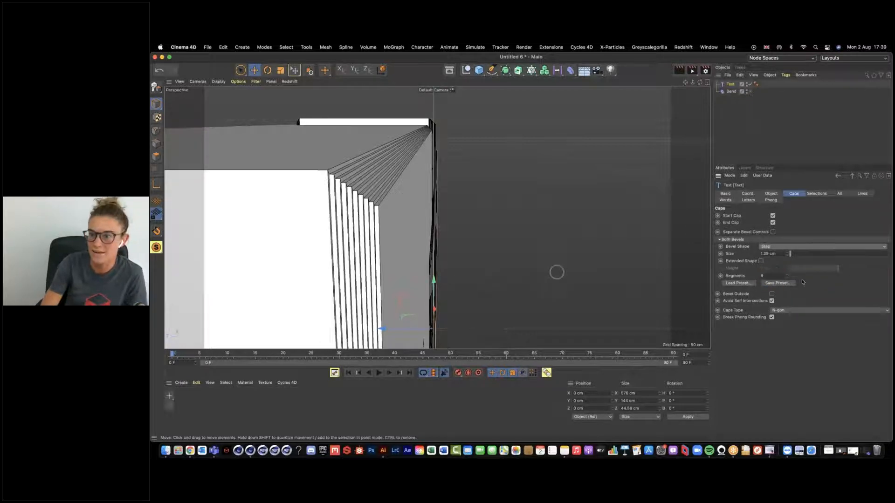
left_click_drag(783, 254, 752, 263)
type("1")
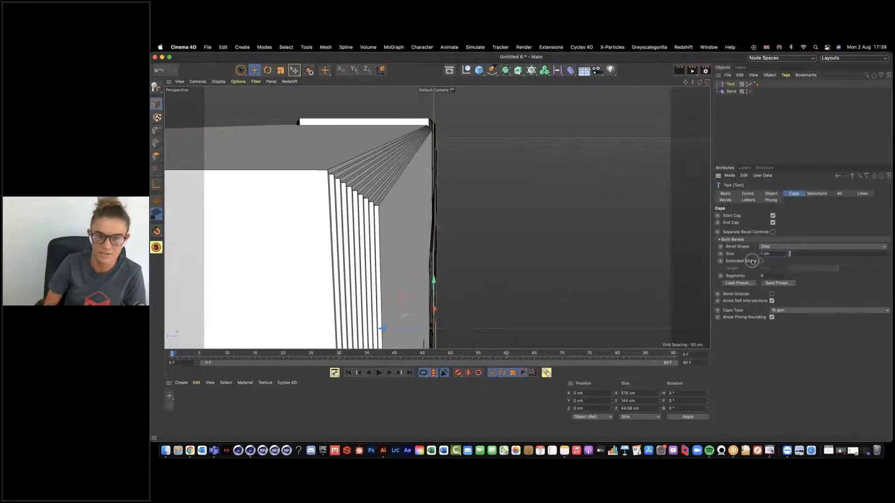
key("Return")
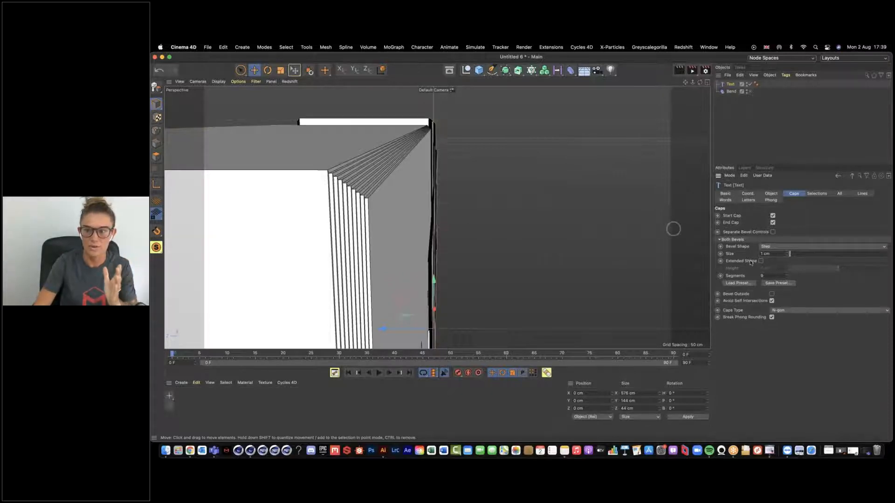
left_click_drag(786, 278, 787, 278)
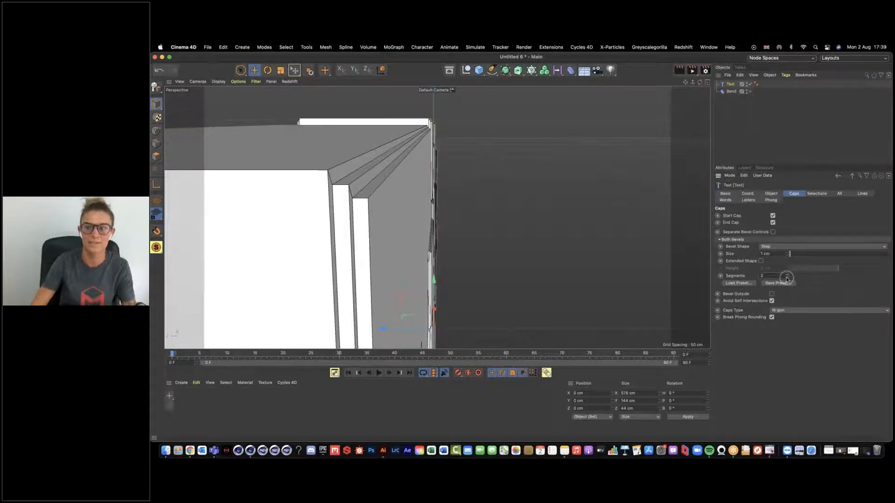
left_click_drag(787, 277, 787, 277)
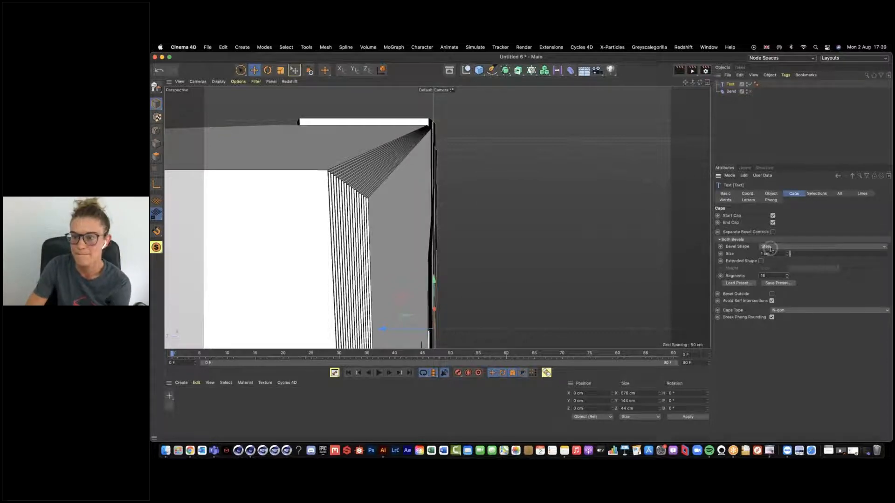
- Load the "Shifted Bevel - Rounded" preset for the text's cap bevels
left_click(738, 283)
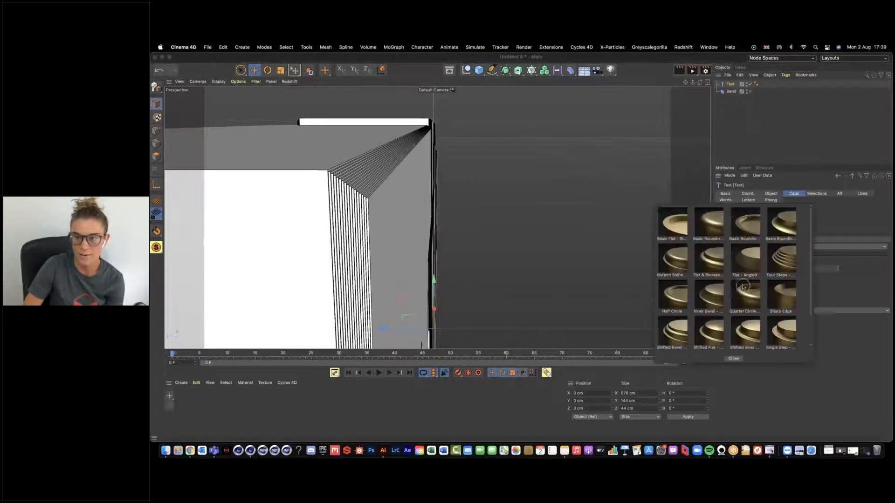
left_click_drag(813, 363, 845, 390)
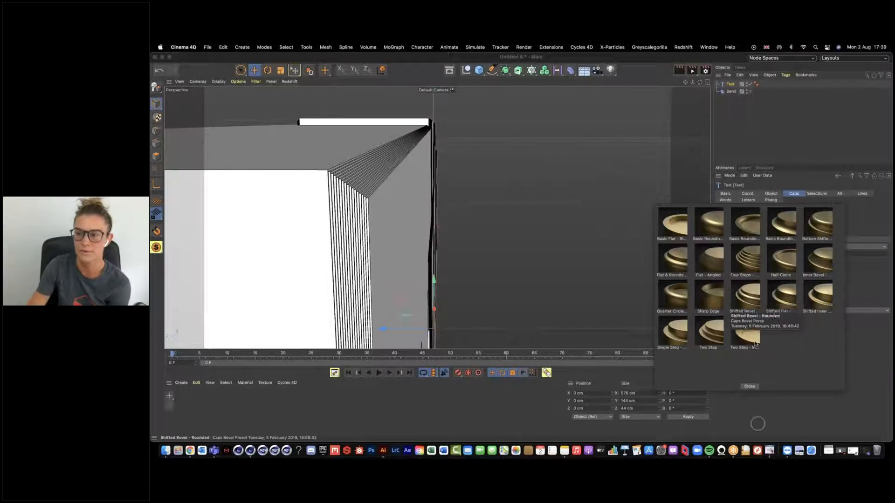
left_click(745, 297)
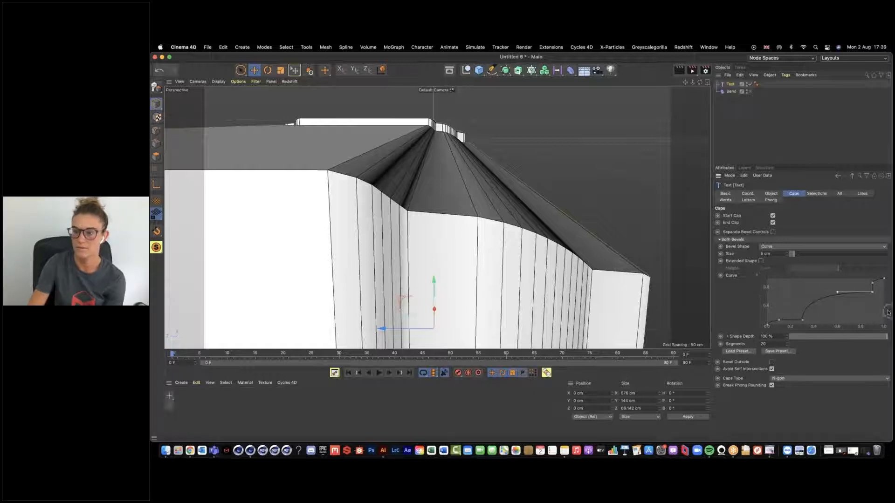
- Switch the viewport to shaded display without wireframe lines and view the beveled letters from the front
left_click(567, 205)
left_click_drag(566, 205, 470, 202, "alt")
middle_click_drag(469, 202, 379, 157, "alt")
left_click(218, 82)
left_click(232, 92)
left_click_drag(530, 221, 454, 191, "alt")
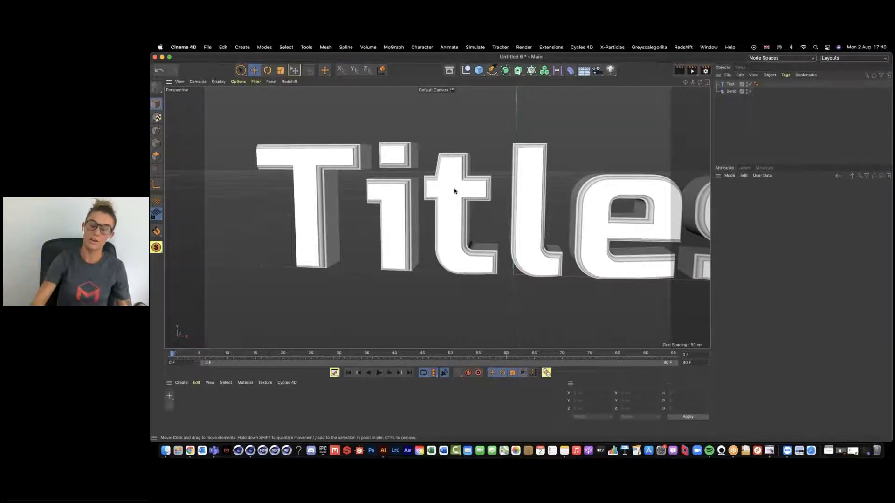
- Set the text object's bevel size to 2 cm and inspect the letters from an angle
left_click(732, 85)
left_click(752, 254)
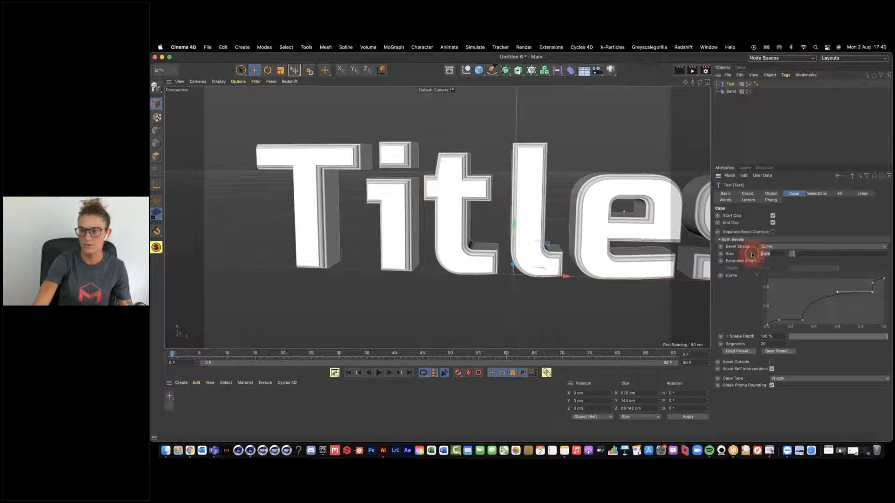
type("2")
key("Return")
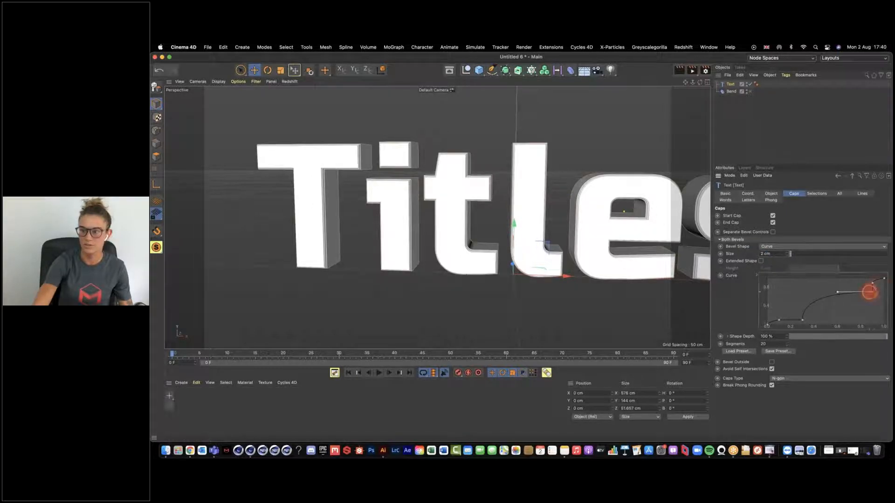
left_click(337, 215)
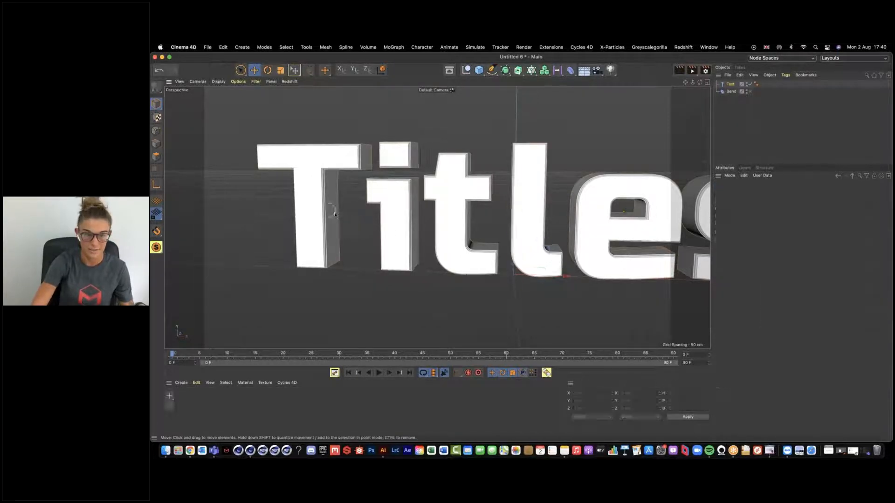
left_click_drag(377, 222, 471, 219, "alt")
left_click(731, 84)
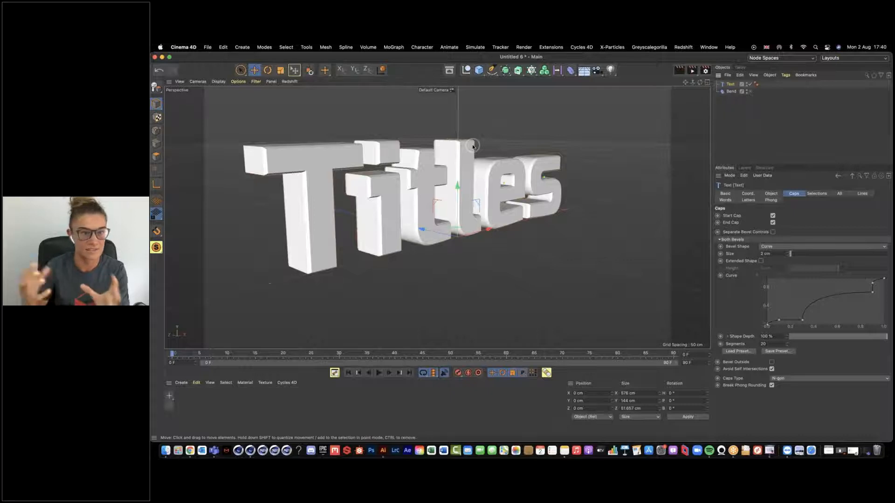
- Create a new project and add a text spline reading "Text" and "Spline" on two lines
left_click(208, 47)
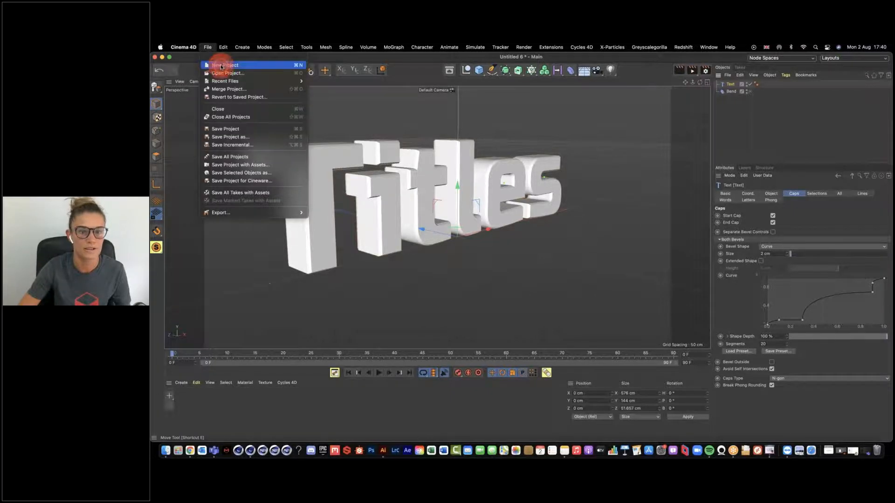
left_click(492, 70)
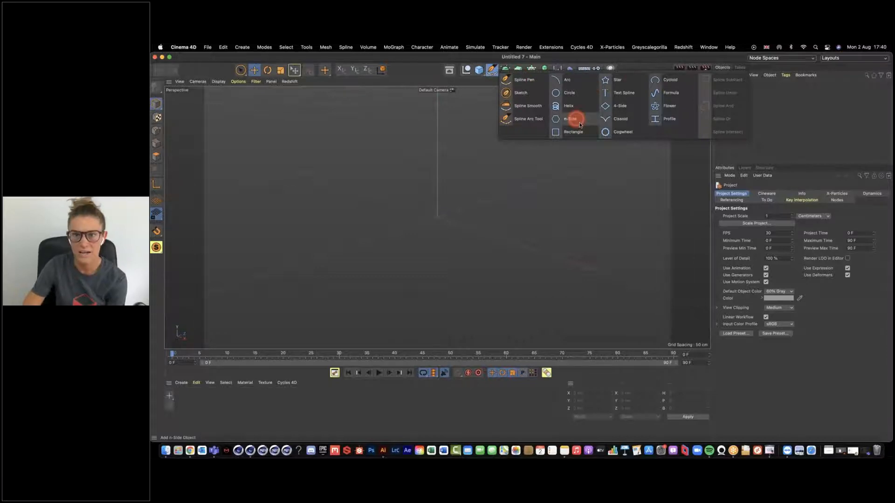
left_click(623, 92)
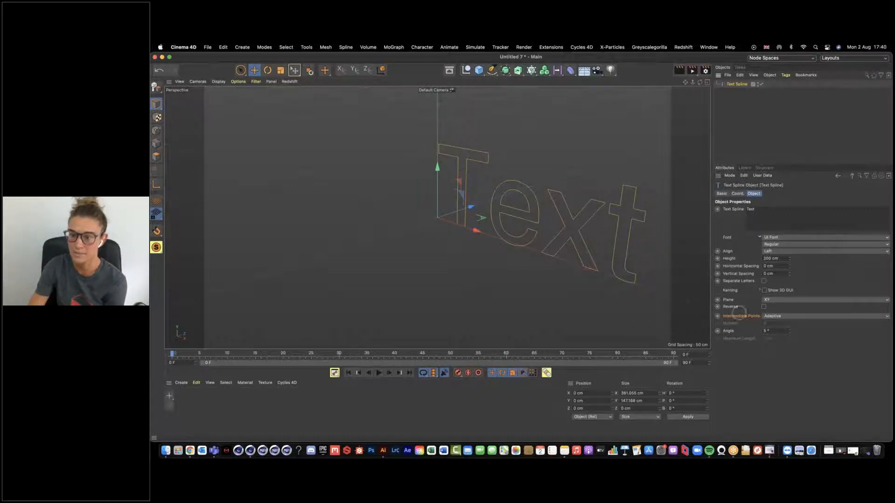
left_click(765, 213)
type("Spline")
left_click(769, 240)
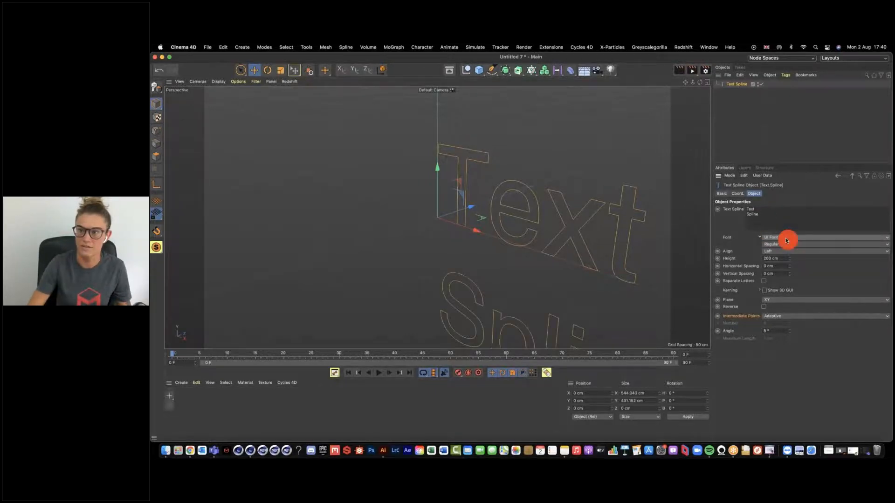
- Change the text spline's font to Orbitron and frame both lines of text from the front
left_click(787, 241)
scroll(784, 239, "up", 10)
scroll(784, 239, "up", 10)
scroll(795, 80, "up", 2)
left_click(790, 97)
right_click_drag(597, 262, 508, 259, "alt")
middle_click_drag(603, 259, 492, 219, "alt")
left_click_drag(481, 228, 517, 224, "alt")
left_click_drag(457, 231, 459, 237, "alt")
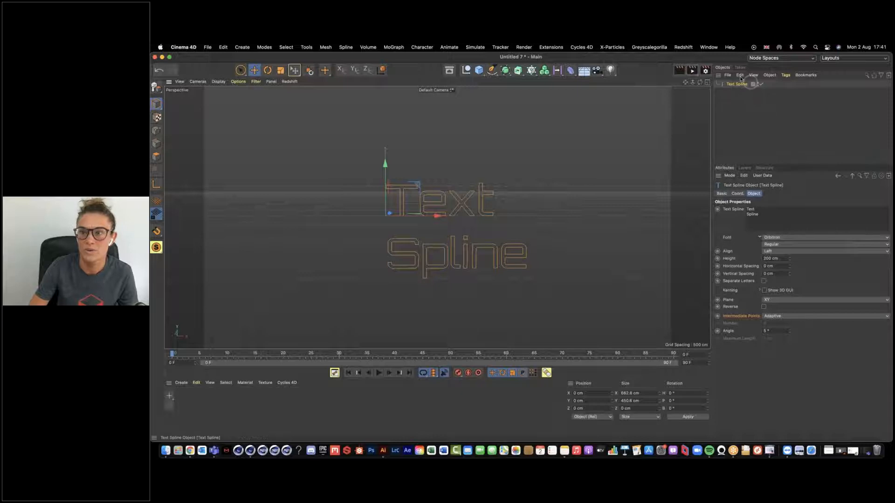
- Add an Extrude generator, make the text spline its child, and open the extrusion's cap settings
left_click_drag(518, 70, 552, 84)
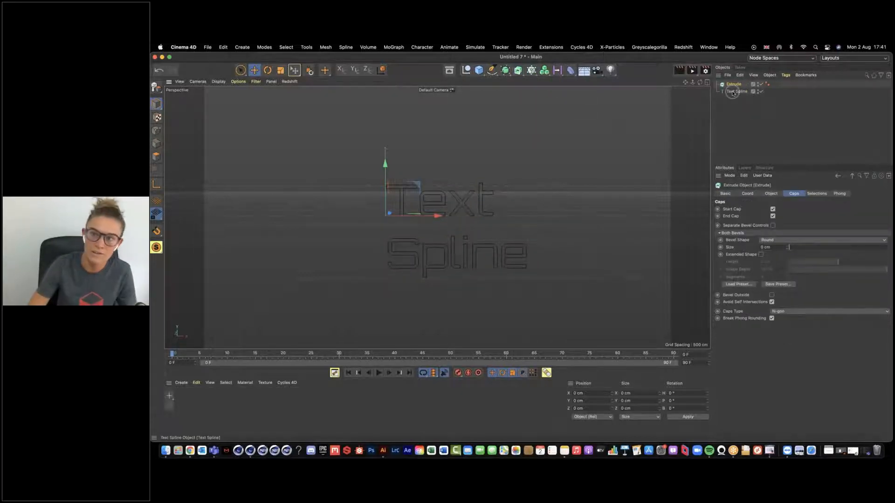
left_click(735, 92)
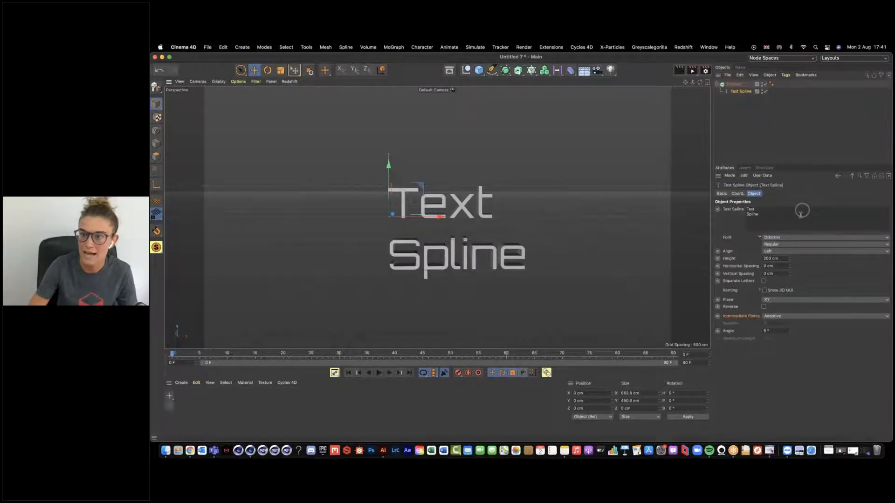
left_click(734, 86)
left_click(771, 194)
left_click(792, 193)
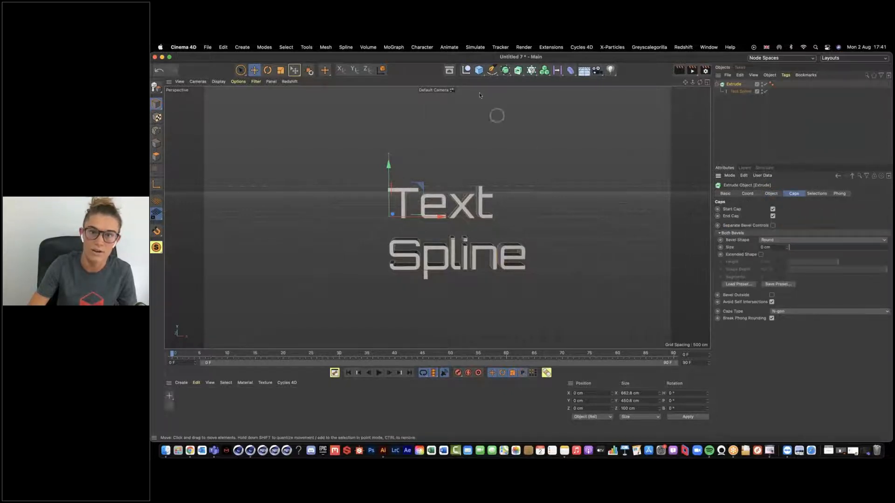
left_click(479, 69)
left_click(443, 141)
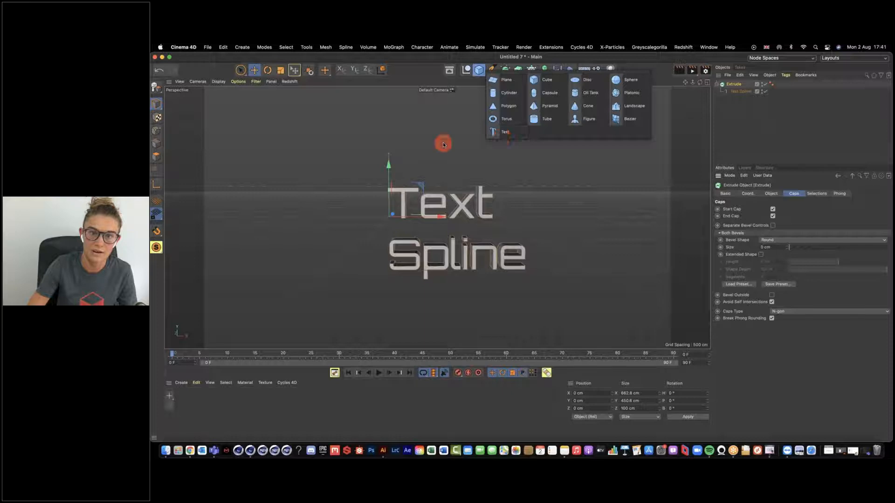
left_click(443, 180)
mouse_move(440, 186)
left_mouse_down("alt")
mouse_move(512, 222)
mouse_move(462, 218)
mouse_move(442, 178)
left_mouse_up("alt")
mouse_move(739, 110)
left_mouse_down()
mouse_move(733, 86)
mouse_move(741, 96)
left_mouse_up()
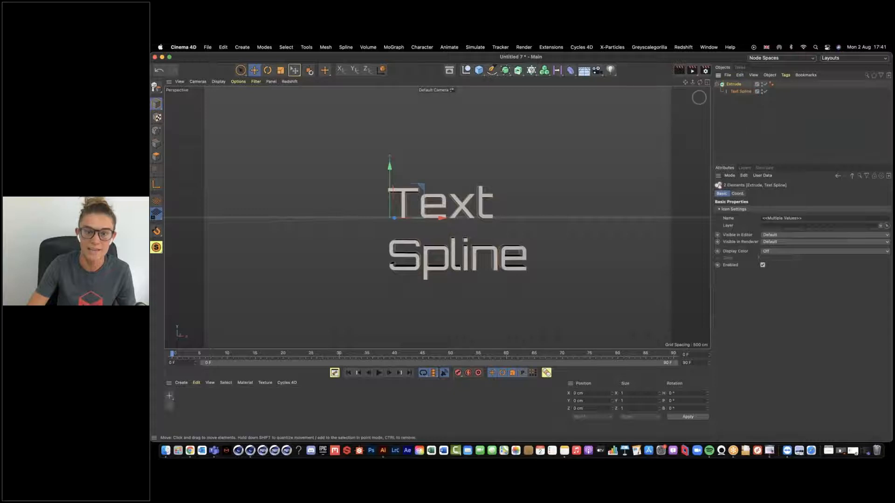
- Switch to Illustrator and examine the outlined letter shapes of the MAXON artwork
left_click(383, 452)
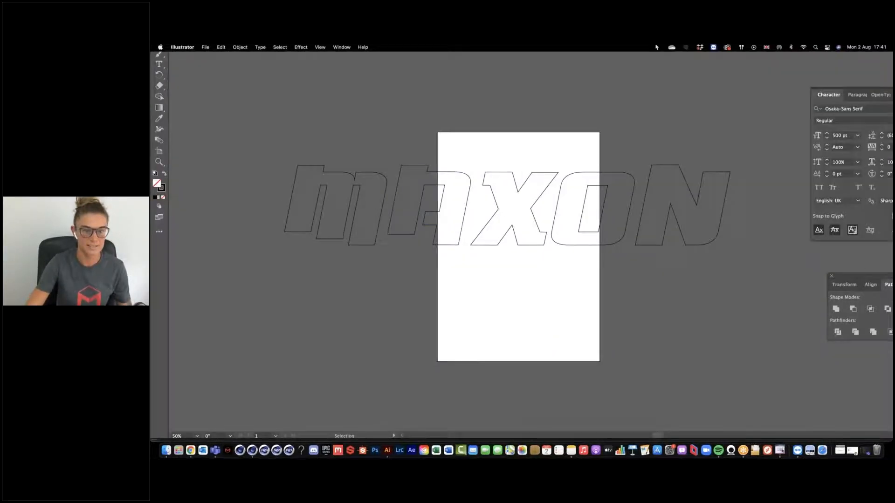
left_click(463, 220)
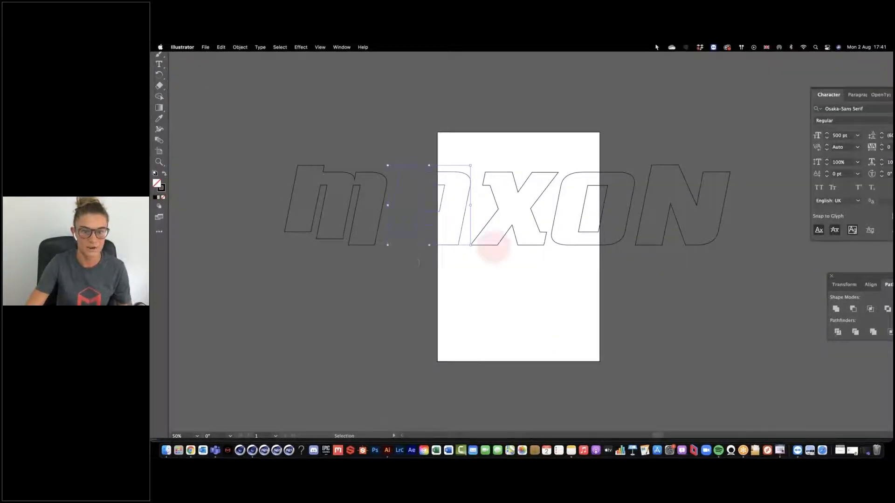
left_click_drag(315, 175, 324, 167)
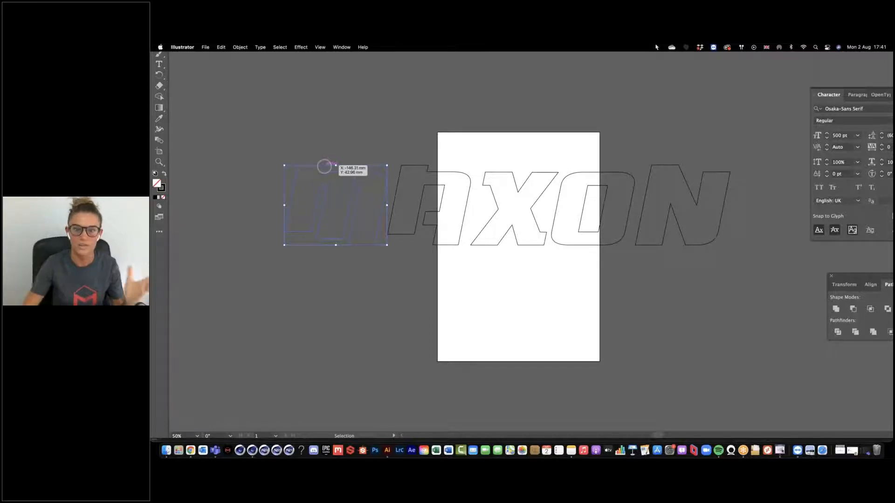
left_click_drag(324, 167, 325, 166)
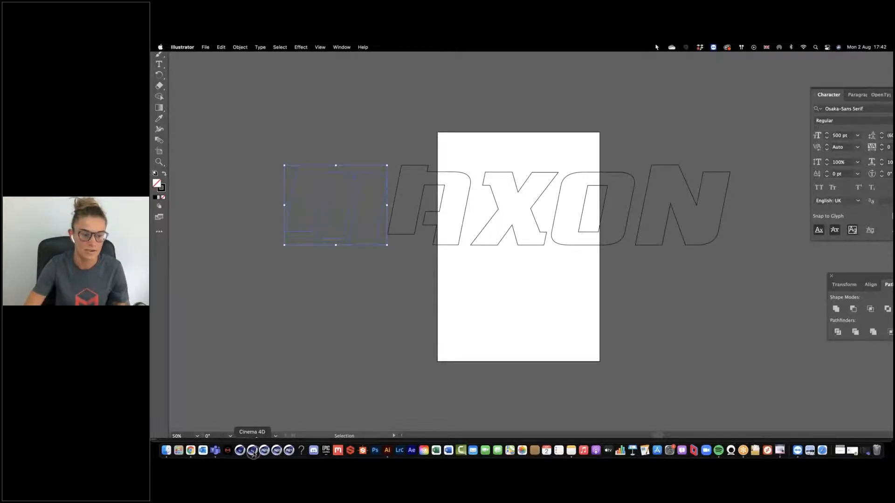
- Switch back to Cinema 4D and import MAXON.ai from the Desktop folder with the offered import settings
left_click(253, 451)
left_click(167, 450)
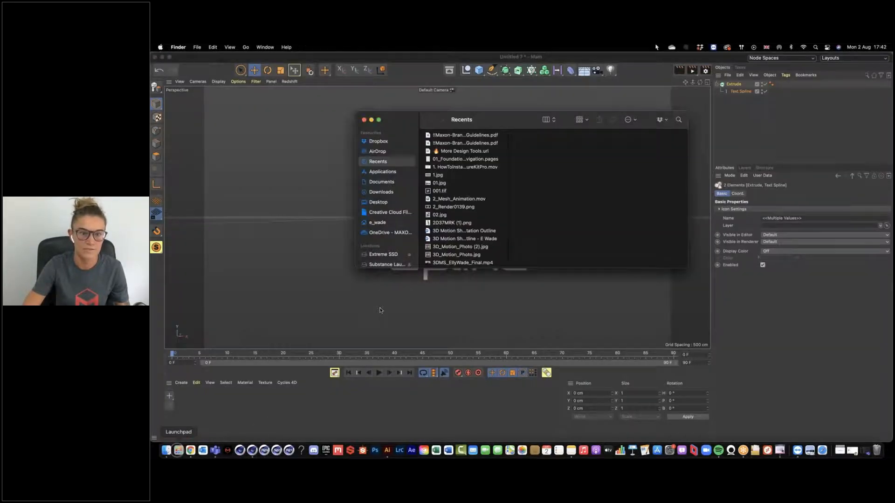
left_click(378, 203)
left_click_drag(449, 152, 296, 154)
left_click(307, 174)
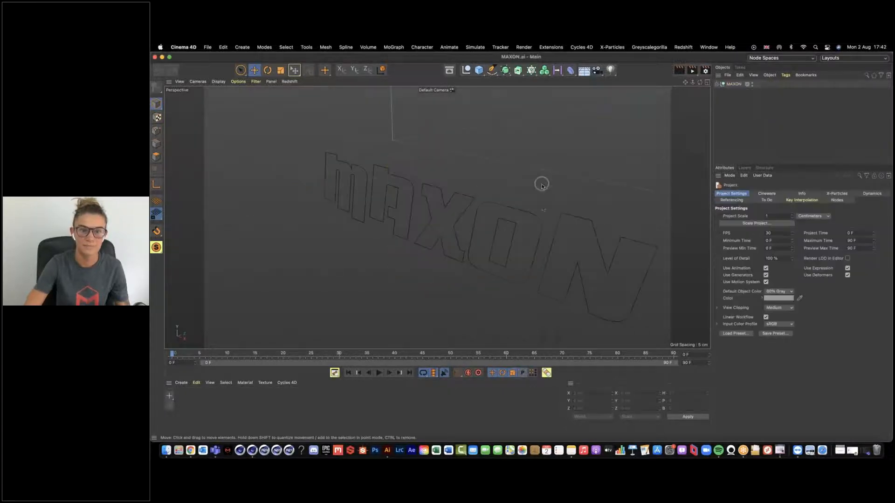
- Expand the imported MAXON group and set its position to 0 cm so it sits at the world origin
left_click(716, 84)
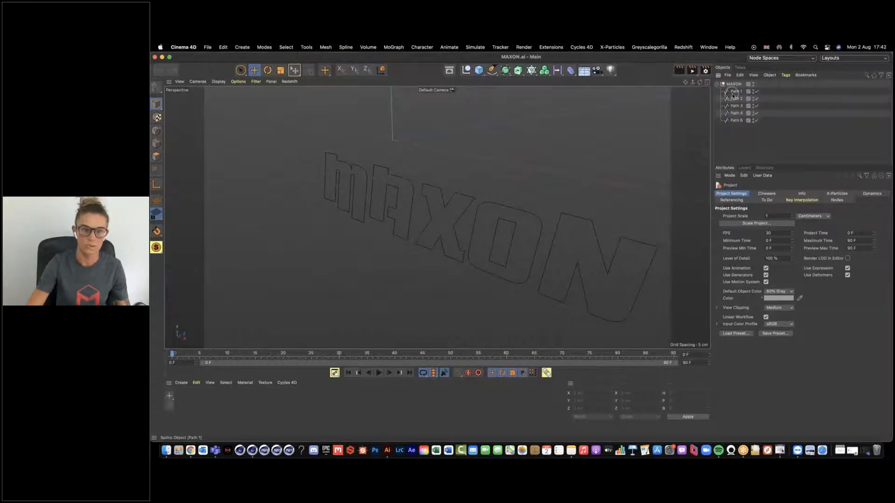
left_click(736, 91)
left_click_drag(447, 243, 489, 226, "alt")
left_click(729, 84)
left_click_drag(594, 393, 557, 390)
type("0")
key("Tab")
key("Return")
left_click_drag(447, 196, 459, 197, "alt")
right_click_drag(460, 197, 494, 189, "alt")
middle_click_drag(494, 189, 518, 217, "alt")
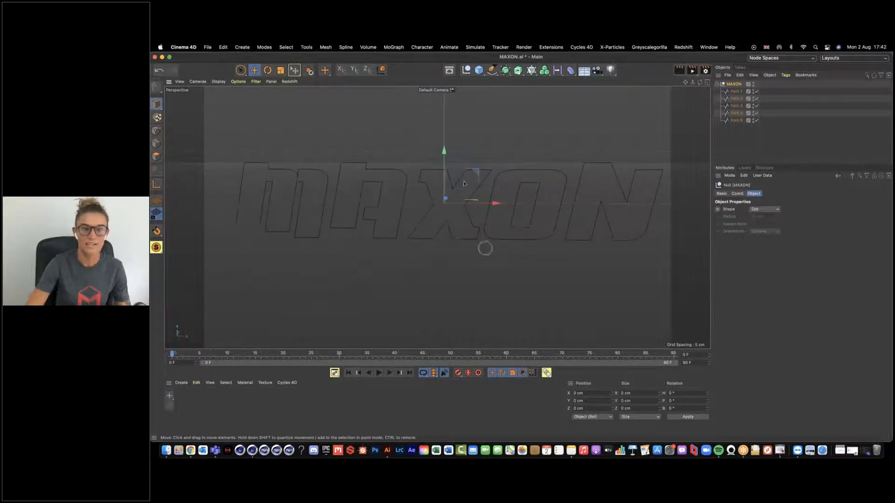
- Move all the letter path splines out of the MAXON null and delete the null
left_click_drag(730, 131, 734, 94)
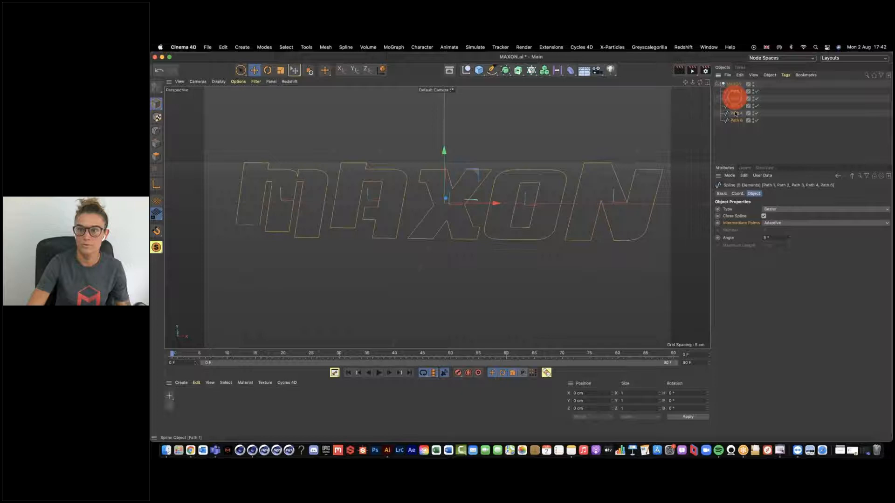
left_click(734, 85)
key("Delete")
- Connect the five letter path splines into a single spline, deleting the original objects
left_click_drag(730, 129, 730, 71)
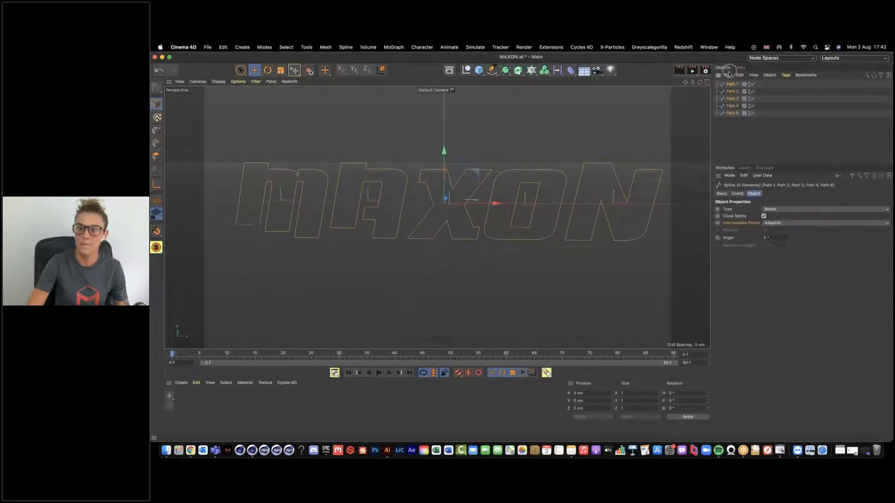
right_click(733, 95)
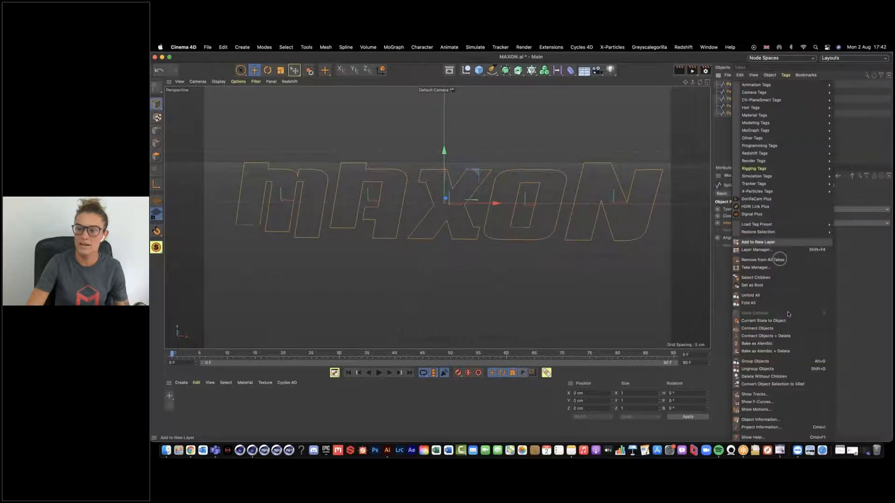
left_click(783, 336)
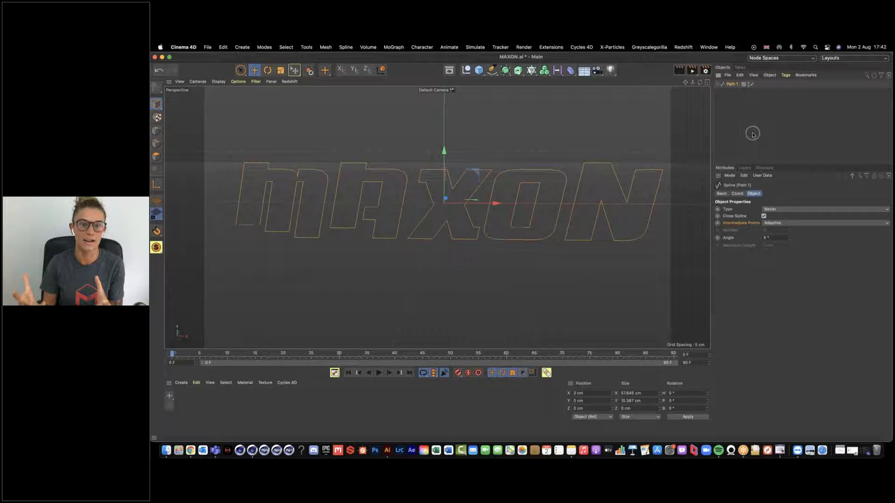
- Place the combined letter spline inside a new Extrude generator
left_click(732, 86)
left_click(518, 71, "alt")
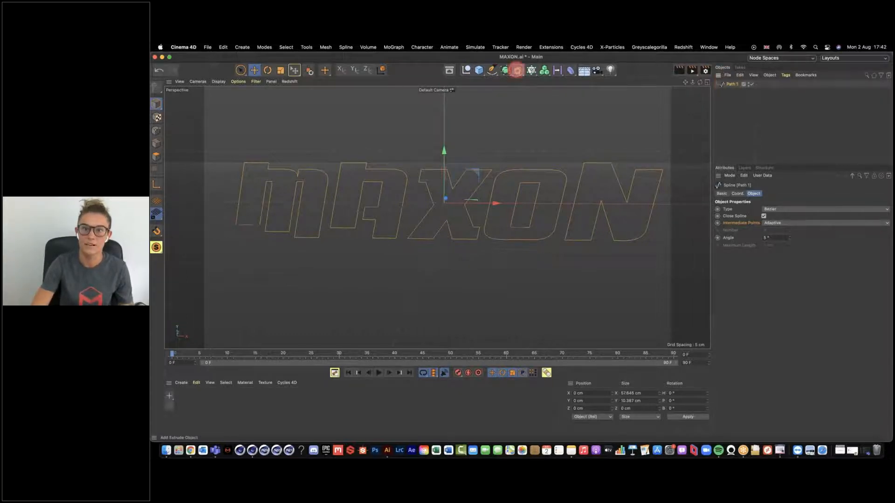
left_click(734, 90)
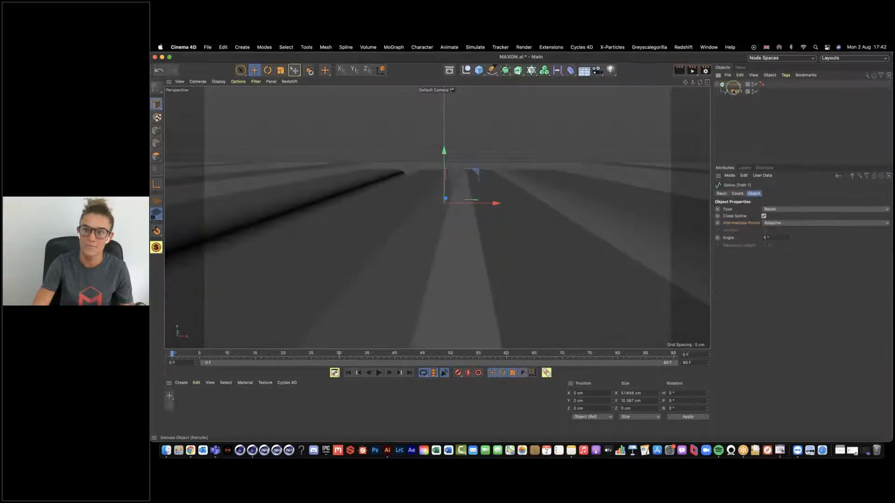
right_click_drag(548, 213, 437, 211, "alt")
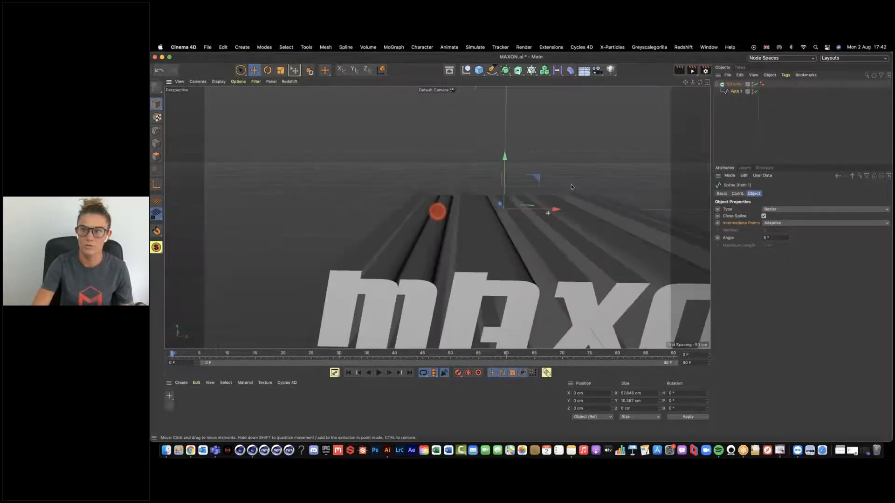
- Turn the Extrude off and add a default cube as a size reference for the small outlines
left_click(756, 85)
middle_click_drag(550, 216, 495, 184, "alt")
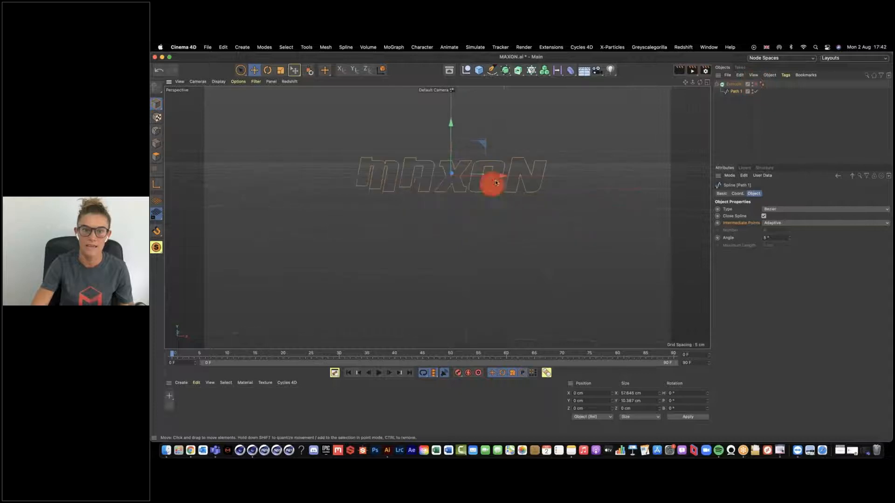
right_click_drag(507, 159, 492, 163, "alt")
middle_click_drag(492, 164, 476, 209, "alt")
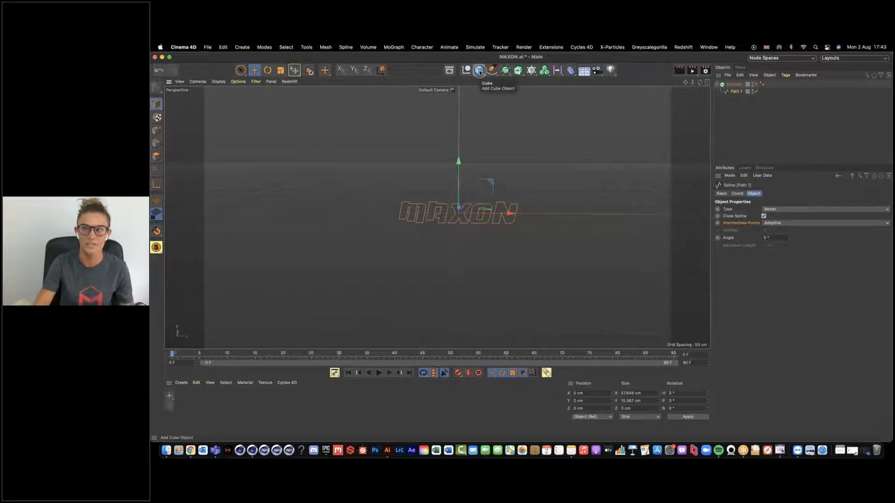
left_click(480, 71)
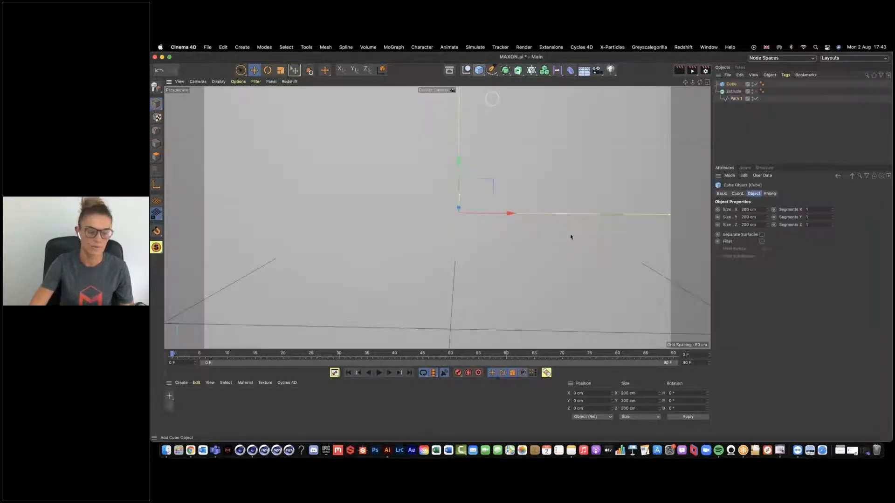
left_click(557, 234)
right_click_drag(521, 235, 508, 235, "alt")
middle_click_drag(575, 232, 482, 228, "alt")
- Scale the letter spline up uniformly against the cube, to about 740 cm wide
left_click(736, 99)
key("t")
left_click_drag(345, 222, 595, 204)
left_click_drag(362, 207, 621, 195)
left_click_drag(342, 217, 690, 187)
left_click_drag(571, 194, 701, 179)
left_click_drag(334, 165, 448, 148)
key("e")
- Delete the reference cube and turn the Extrude back on
left_click(767, 85)
key("Delete")
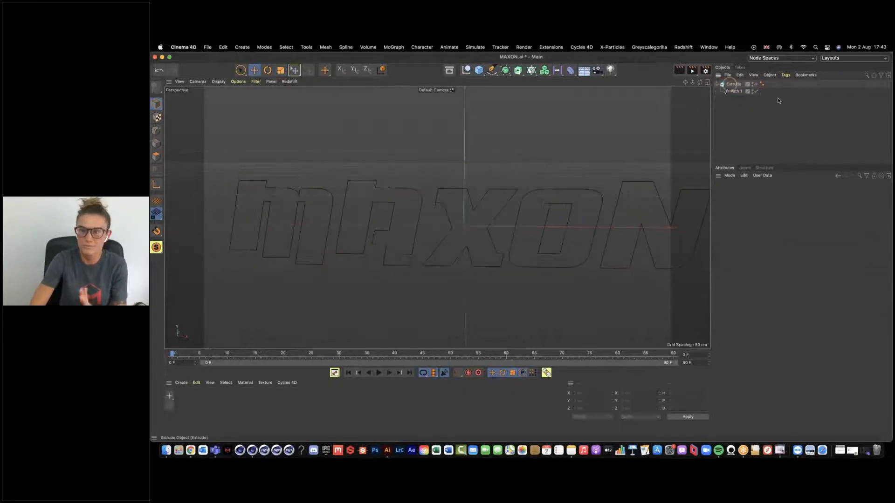
left_click(756, 84)
left_click_drag(419, 253, 492, 240, "alt")
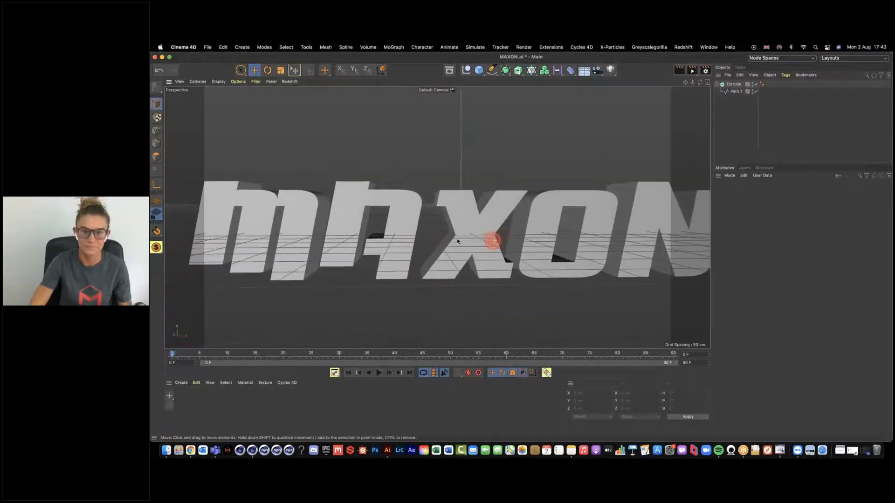
right_click_drag(491, 240, 455, 238, "alt")
middle_click_drag(456, 238, 416, 227, "alt")
- Give the Extrude's caps a round bevel with a size of 1 cm
left_click(736, 91)
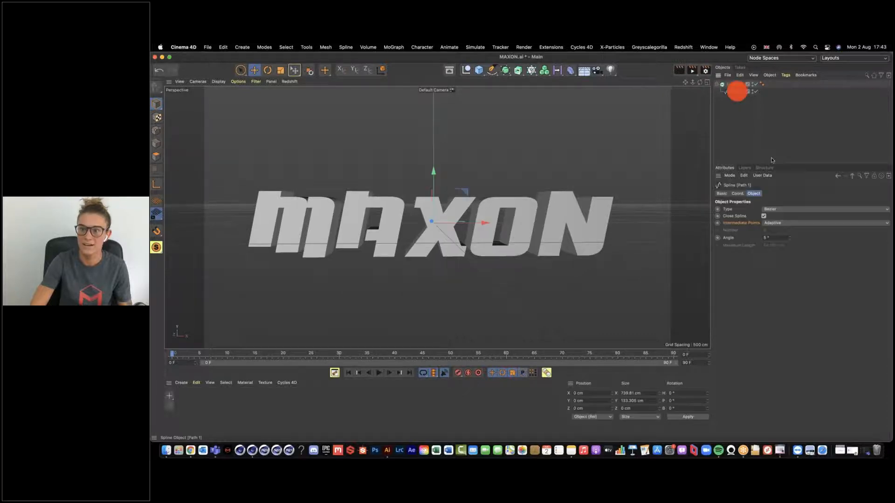
left_click(734, 84)
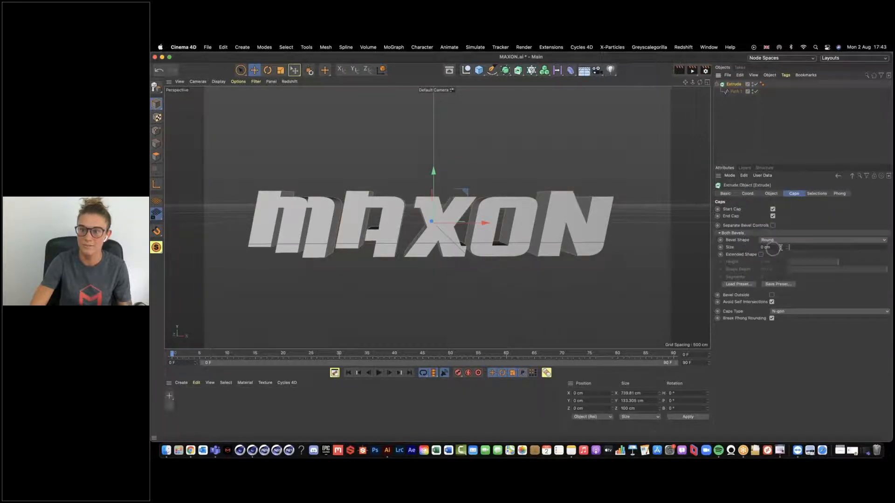
left_click(780, 247)
left_click_drag(400, 212, 537, 218, "alt")
left_click_drag(453, 220, 485, 220, "alt")
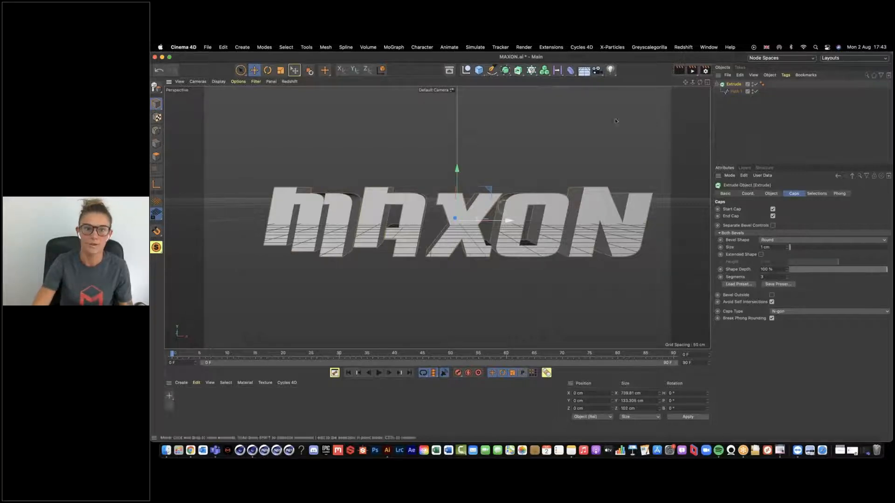
- Turn the Extrude off and rename its child spline as MAXON, with the full outline framed in the front view
left_click(707, 82)
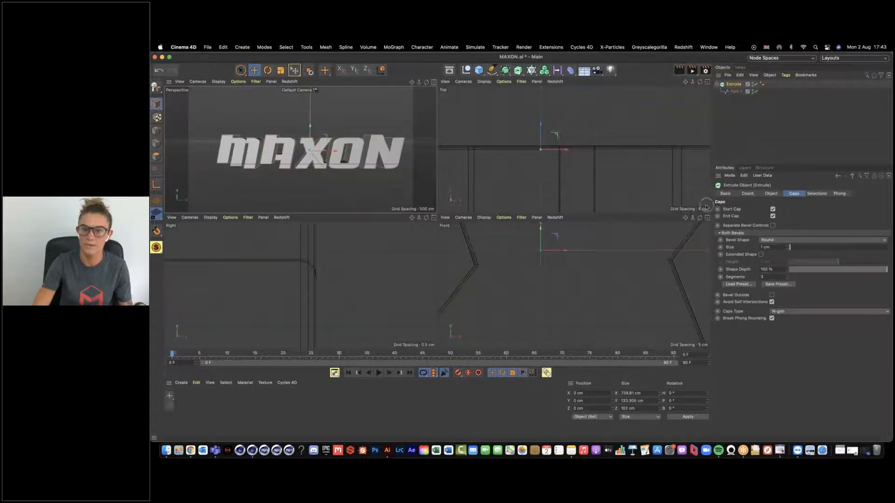
left_click(707, 218)
key("h")
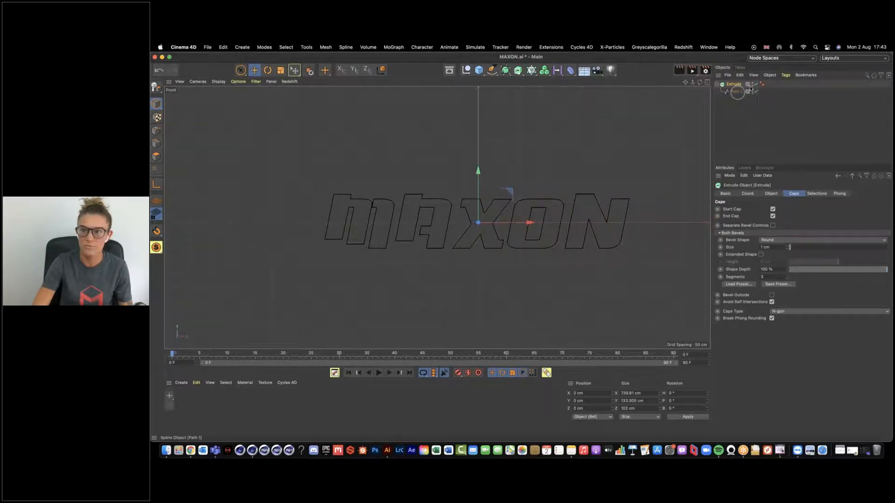
left_click(736, 91)
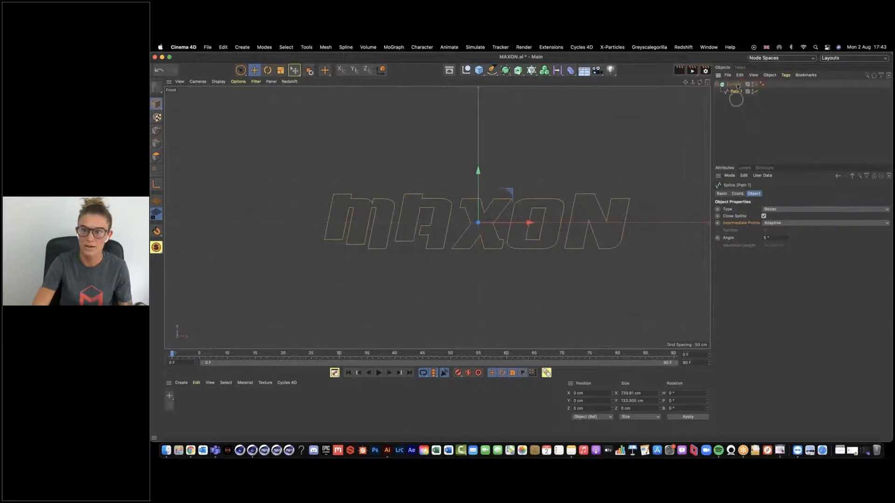
double_click(737, 93)
type("MAXON")
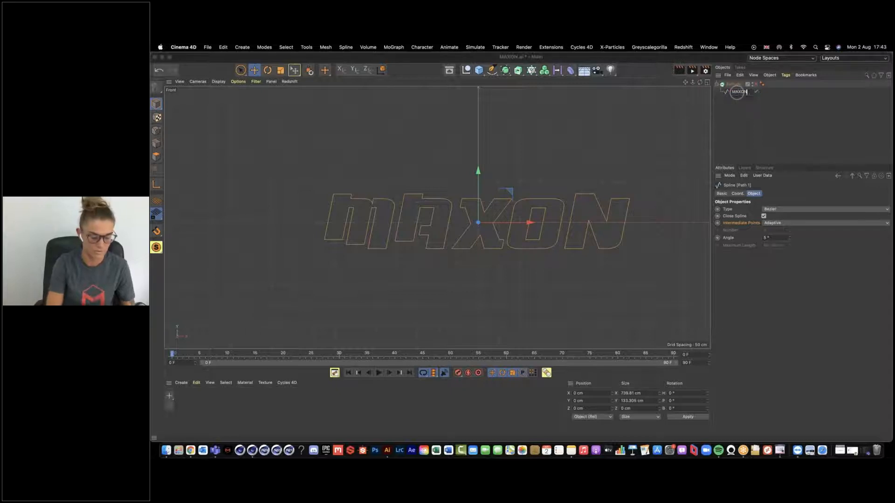
left_click(731, 110)
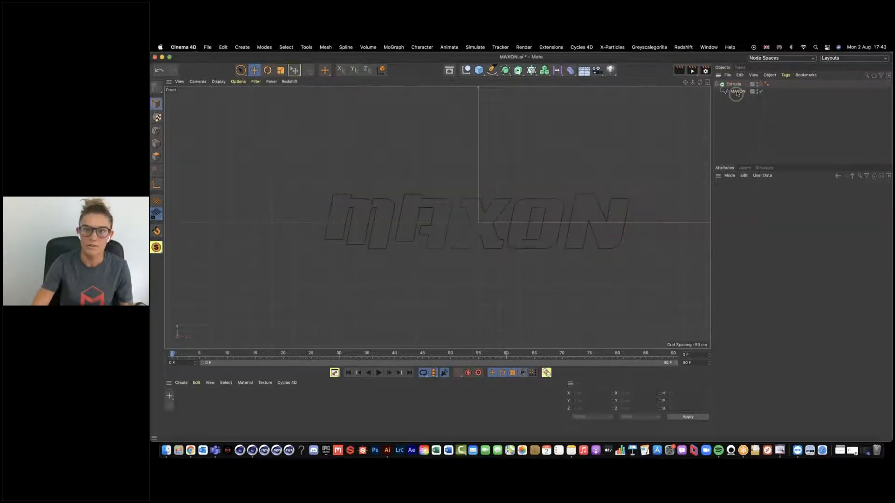
- Delete the points of the inner outline inside the letter O of the MAXON spline
left_click(737, 92)
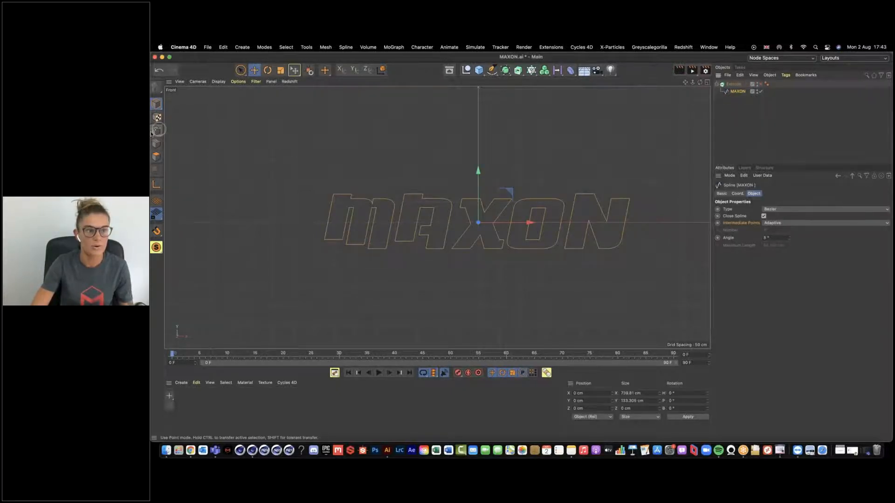
left_click(156, 131)
left_click(532, 209)
key("Delete")
left_click(545, 209)
key("Delete")
left_click(528, 239)
key("Delete")
left_click(539, 240)
key("Delete")
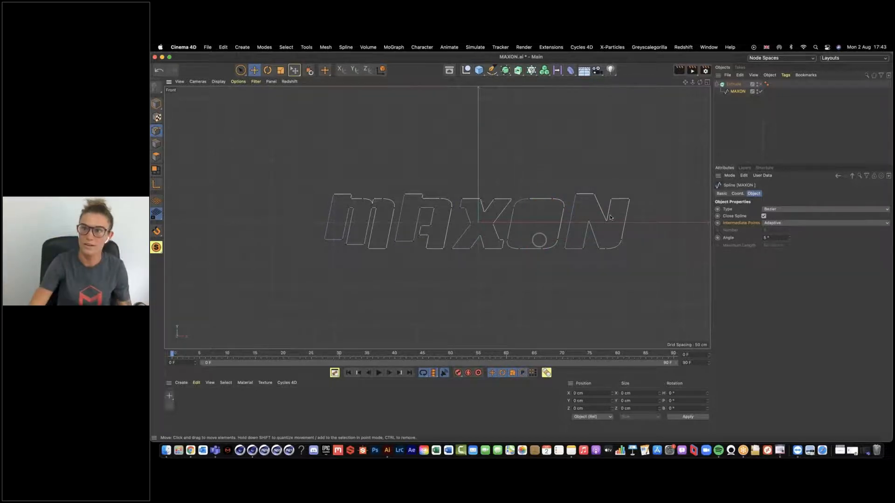
- Turn the Extrude back on and check the 3D lettering with the edited O in the perspective view
key("F5")
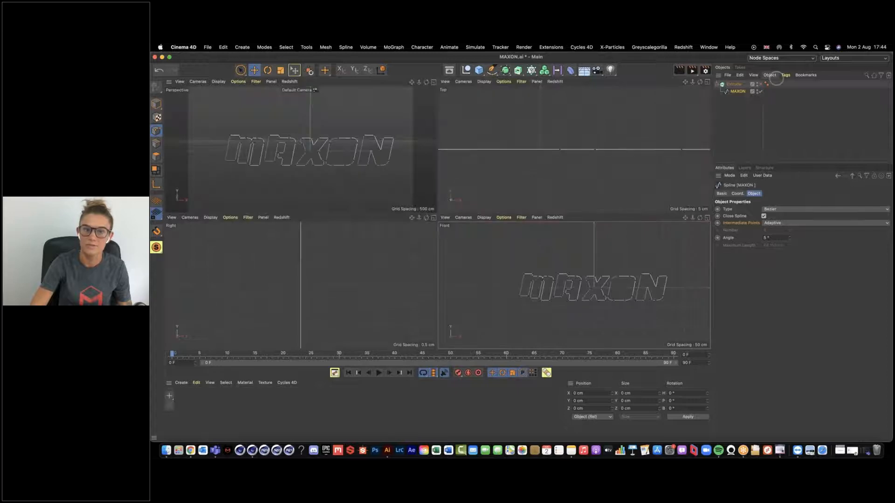
left_click(761, 84)
left_click(351, 116)
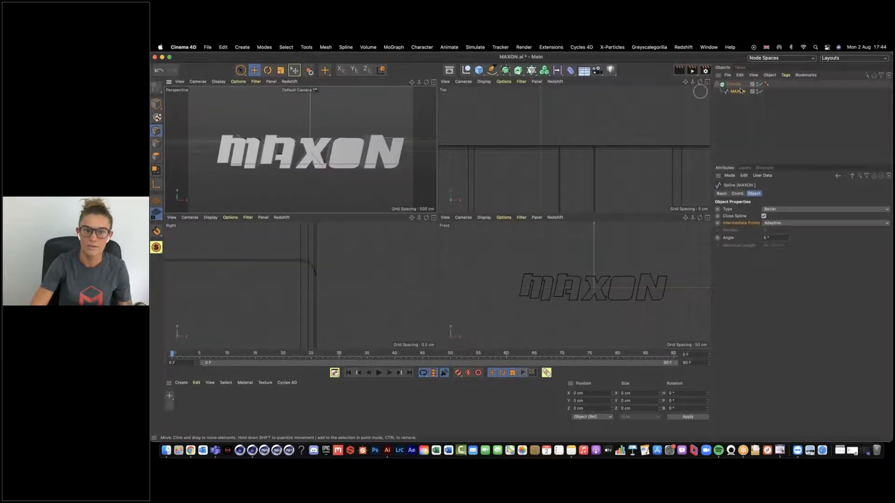
left_click(735, 106)
mouse_move(311, 150)
left_mouse_down("alt")
mouse_move(367, 175)
mouse_move(301, 156)
mouse_move(312, 158)
left_mouse_up("alt")
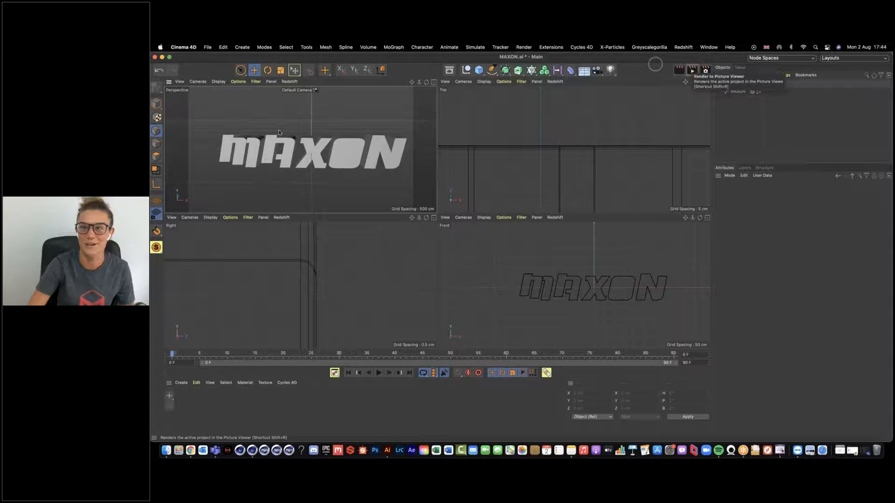
- Switch to the open Untitled 6 project with the Titles text and delete its Bend deformer
left_click(707, 48)
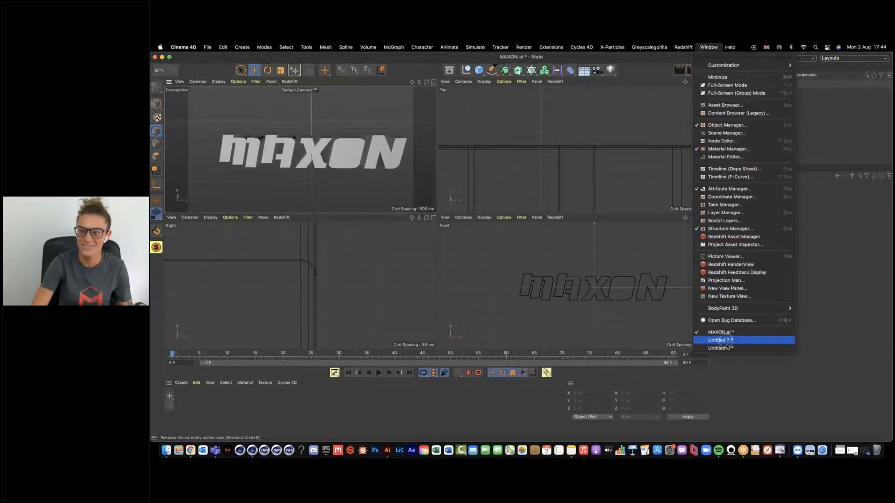
left_click(729, 349)
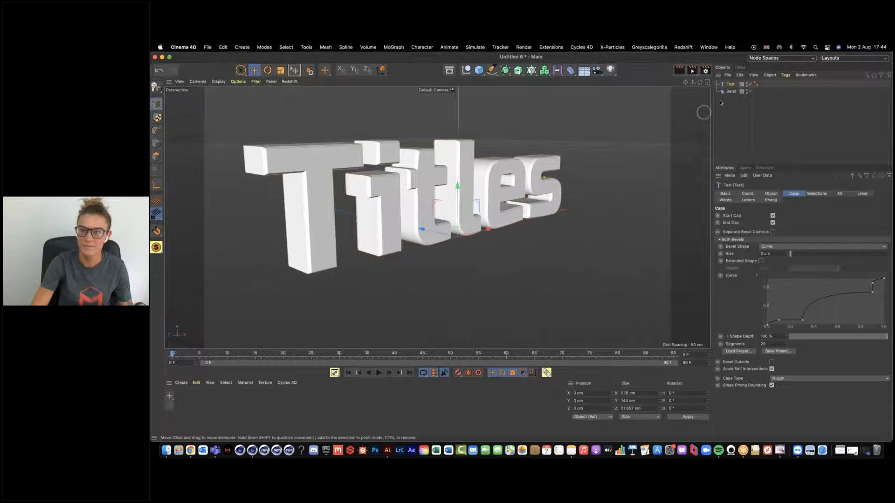
left_click(732, 92)
key("Delete")
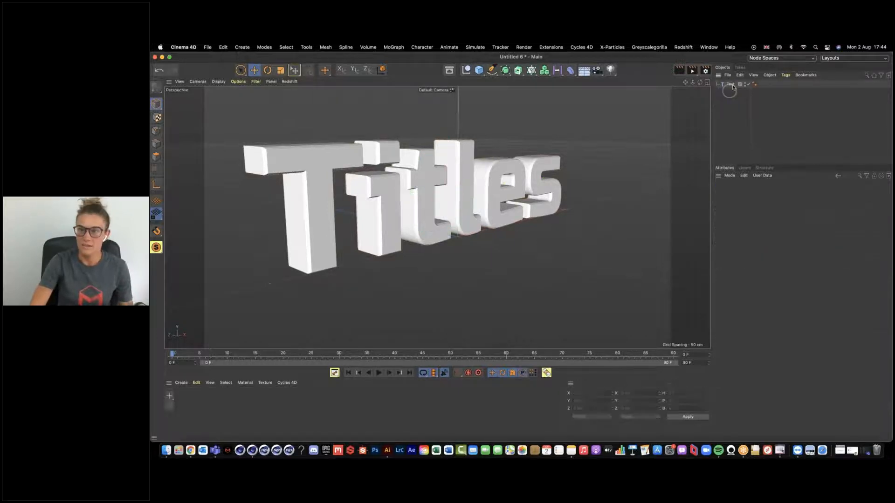
- Add a Plain effector to the Titles text object and limit its falloff with a Linear Field
left_click(731, 85)
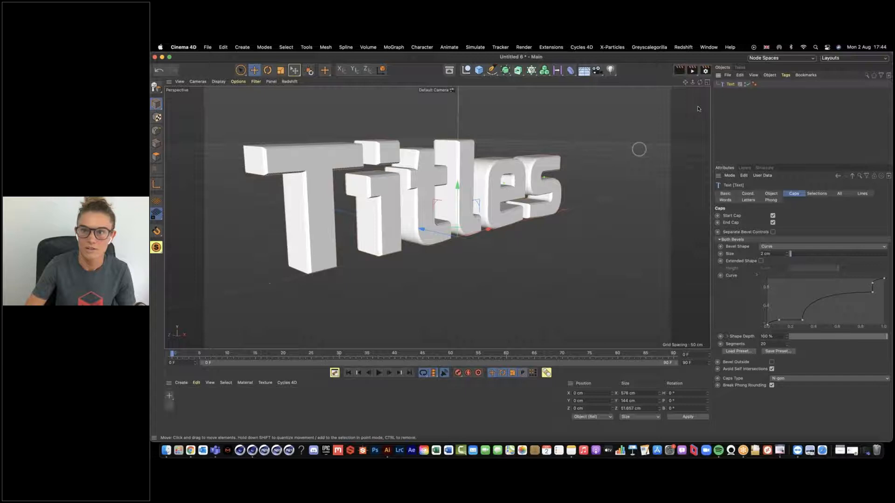
left_click(486, 189)
left_click_drag(486, 190, 443, 183, "alt")
scroll(443, 184, "down", 3)
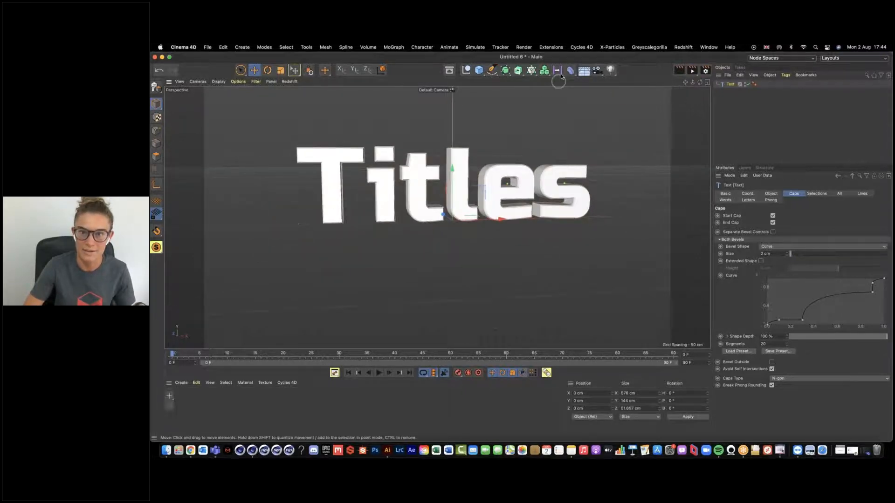
left_click_drag(534, 71, 655, 81)
middle_click_drag(559, 167, 552, 183, "alt")
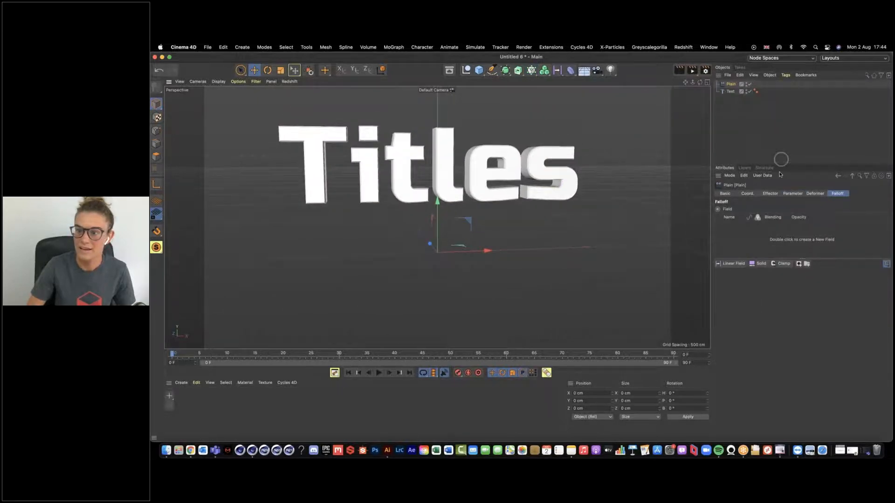
left_click(733, 263)
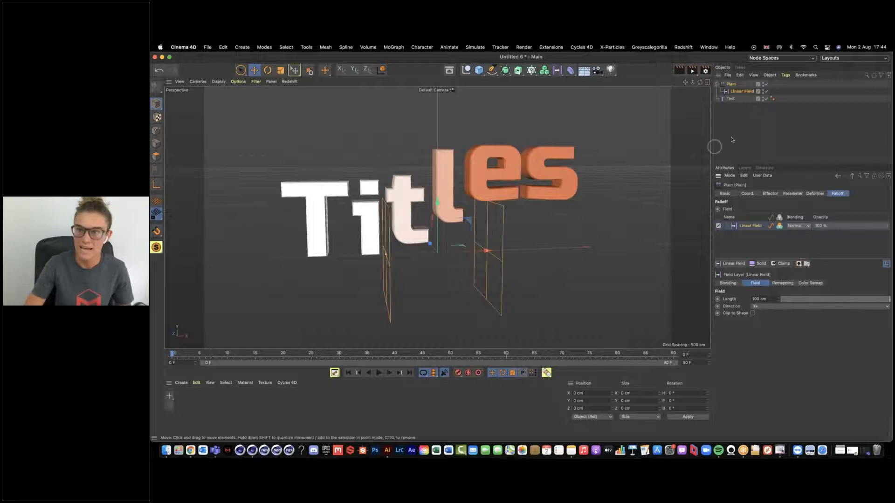
- Change the text object's wording to "Maxon"
left_click(730, 98)
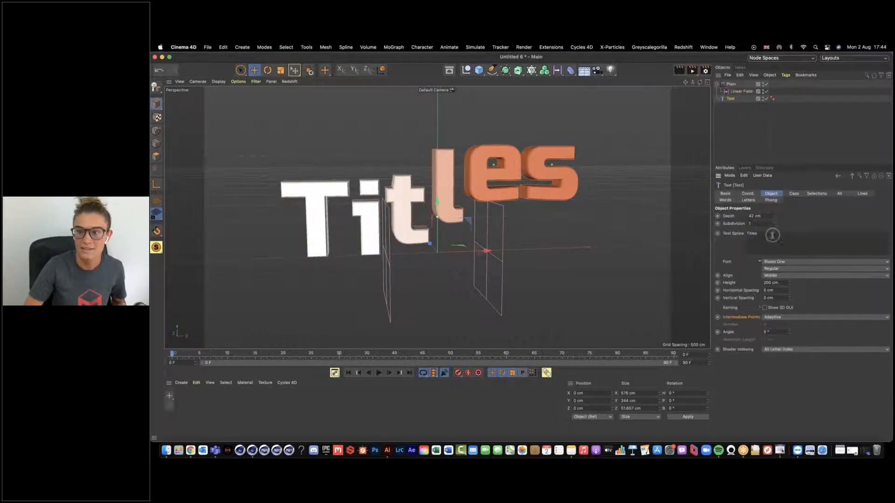
left_click_drag(778, 234, 658, 230)
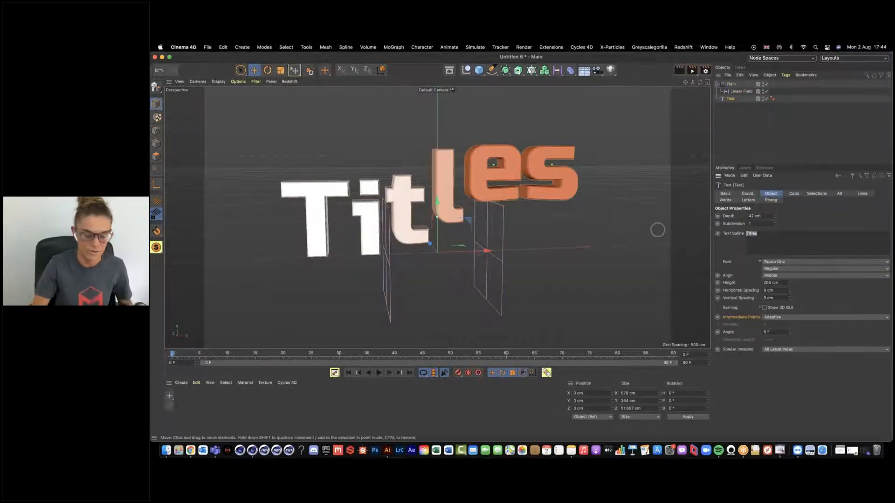
type("Maxon")
left_click(727, 254)
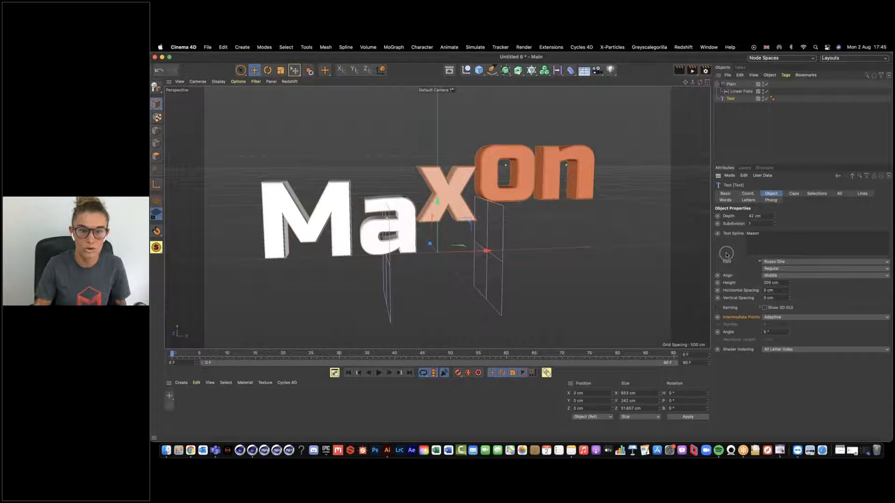
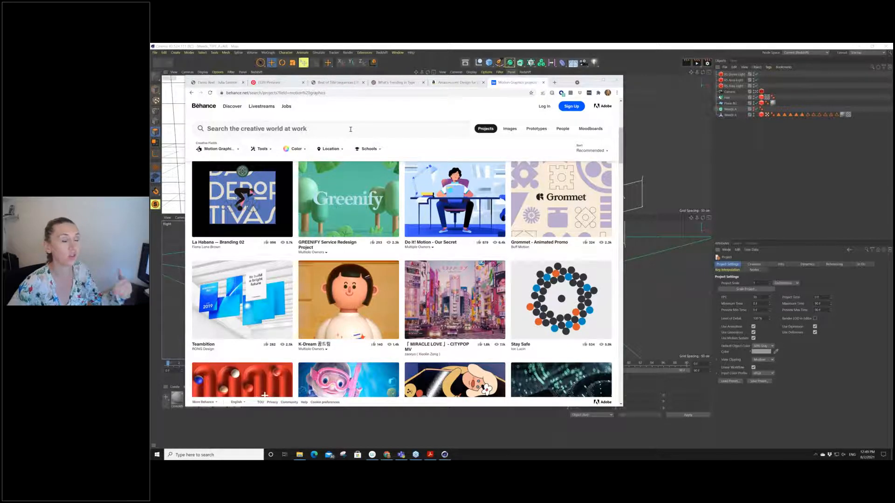
- Switch to the Pinterest type board in the browser and look over the 3D lettering pins in its first rows
left_click(284, 87)
scroll(611, 286, "down", 1)
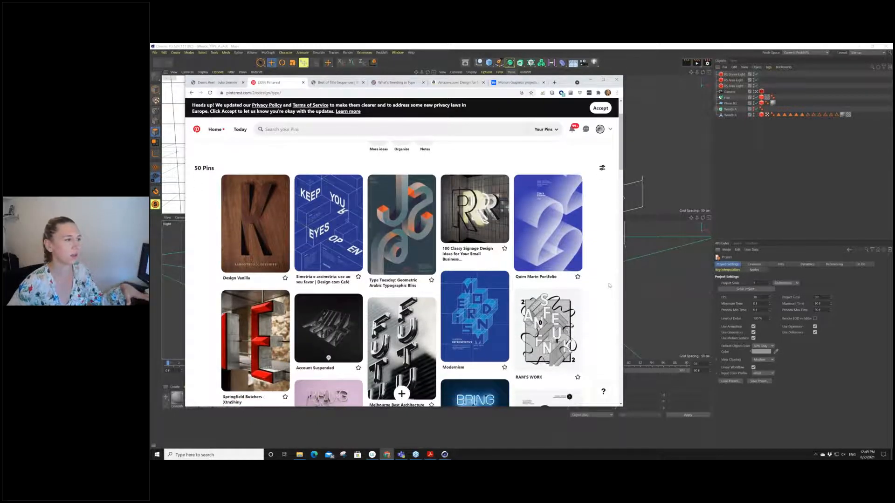
scroll(611, 286, "down", 1)
left_click_drag(566, 83, 598, 60)
scroll(624, 273, "up", 1)
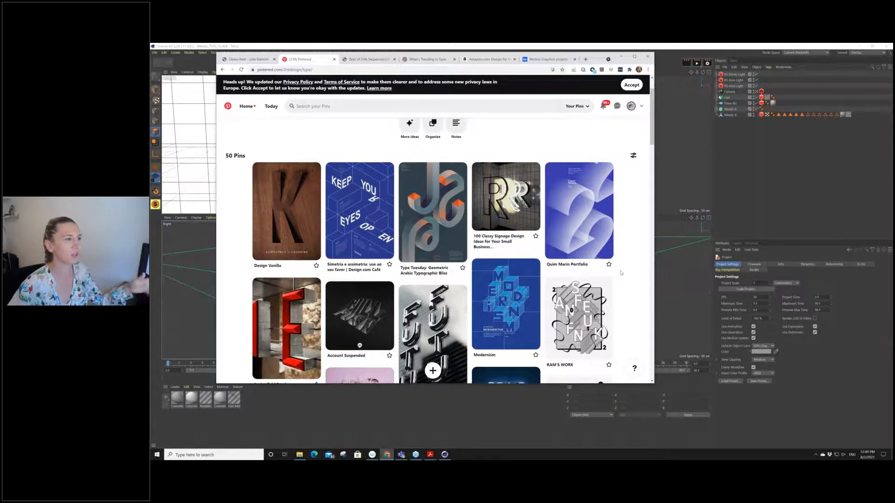
scroll(627, 200, "down", 1)
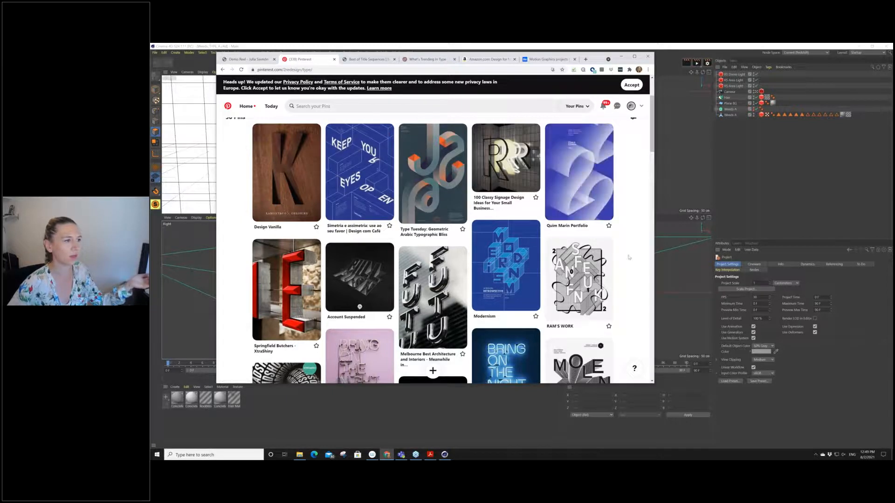
scroll(629, 257, "down", 1)
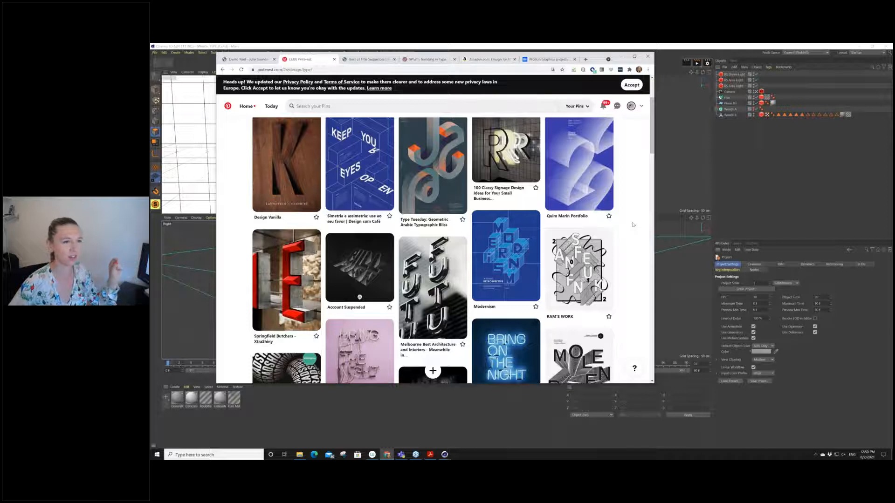
scroll(633, 225, "down", 1)
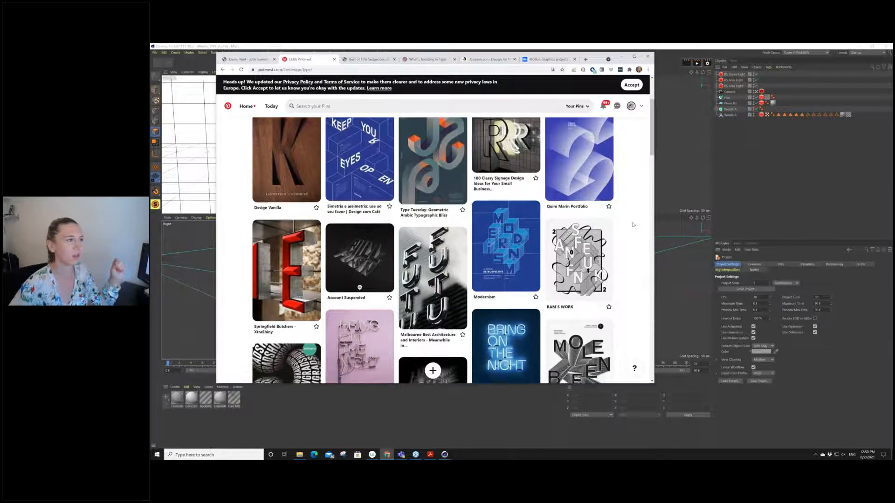
scroll(633, 225, "up", 1)
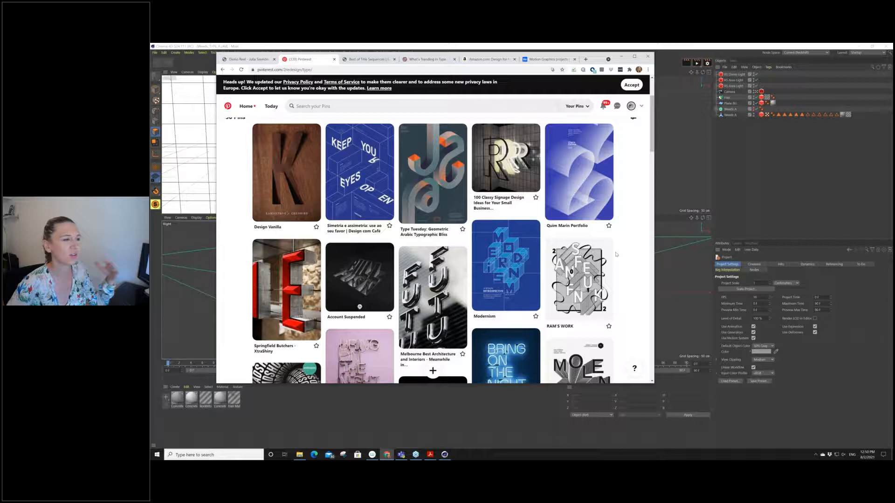
scroll(616, 254, "down", 1)
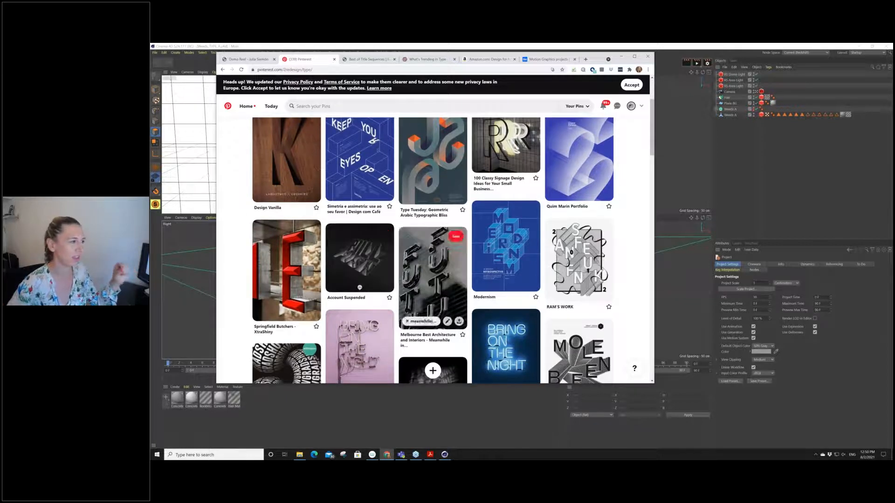
- Browse further down the Pinterest board through the neon, moss, anamorphic, paper and carved-wood lettering references
scroll(601, 246, "down", 3)
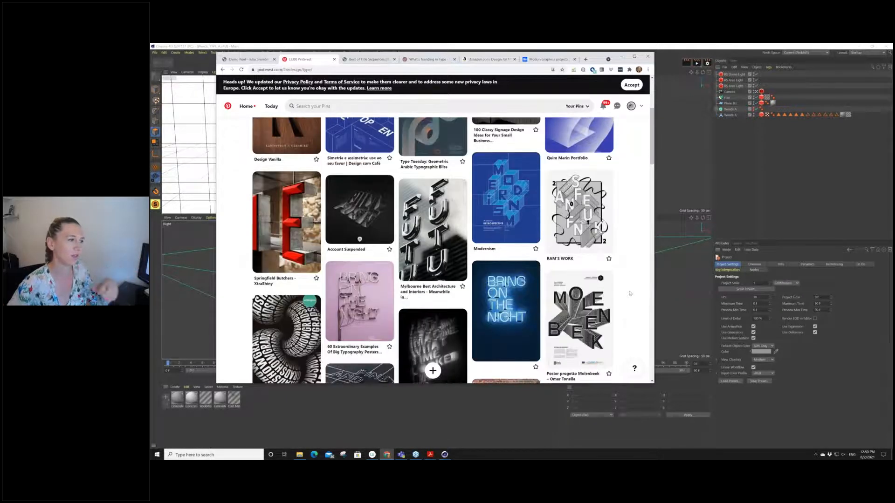
scroll(616, 274, "down", 4)
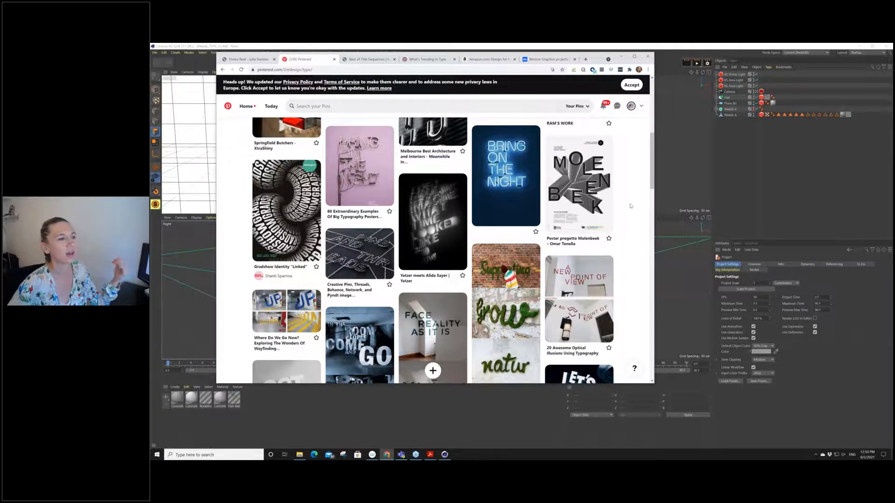
scroll(491, 294, "down", 1)
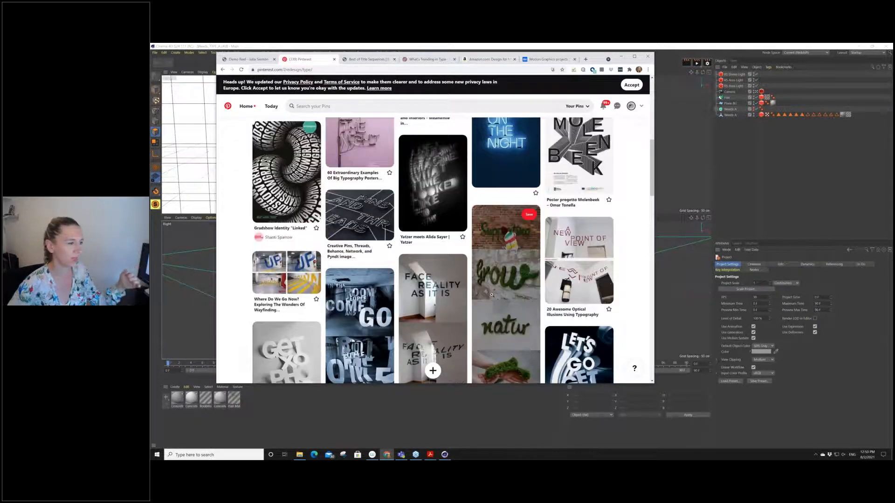
scroll(491, 295, "down", 4)
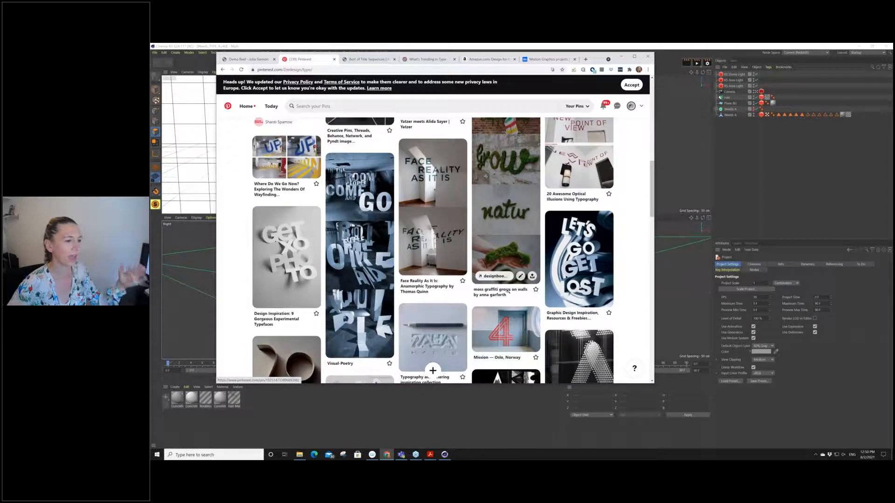
scroll(600, 306, "down", 1)
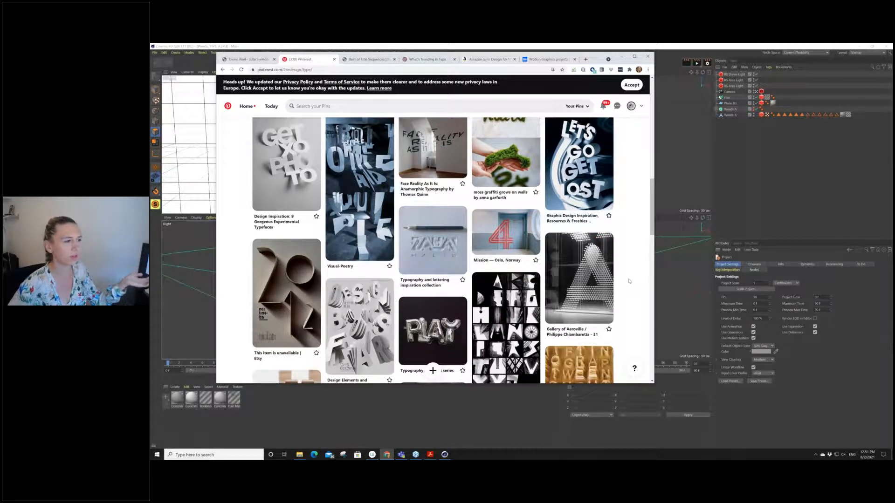
scroll(628, 281, "down", 1)
scroll(629, 281, "down", 2)
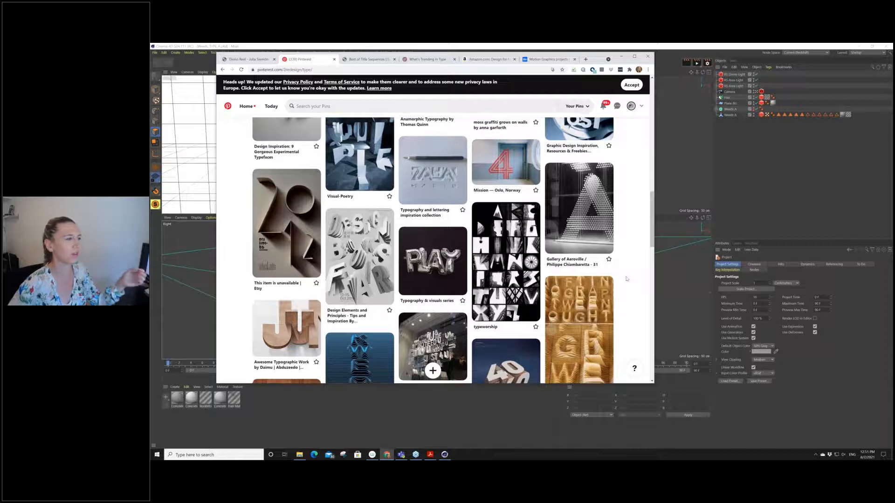
scroll(625, 278, "down", 2)
scroll(624, 278, "down", 1)
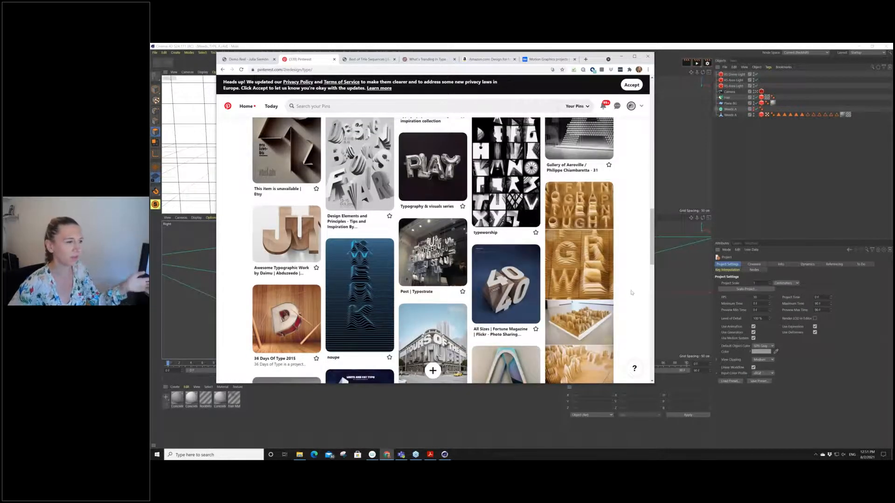
scroll(632, 292, "down", 1)
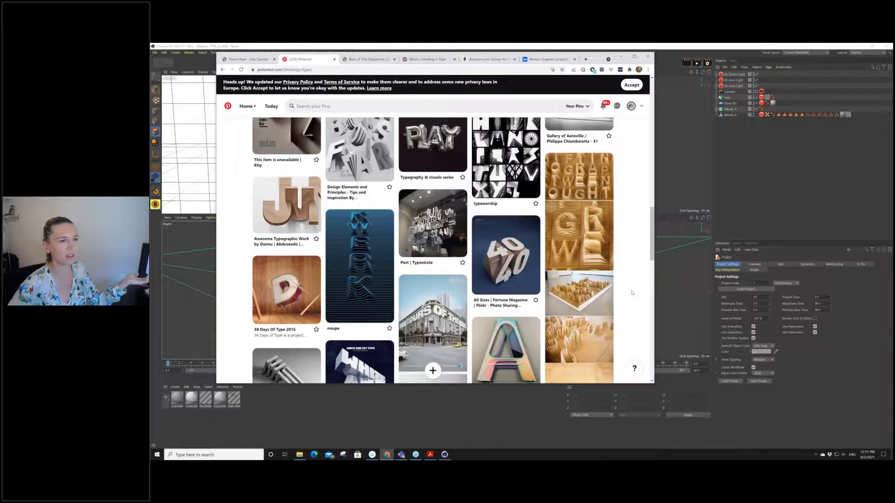
scroll(632, 292, "down", 1)
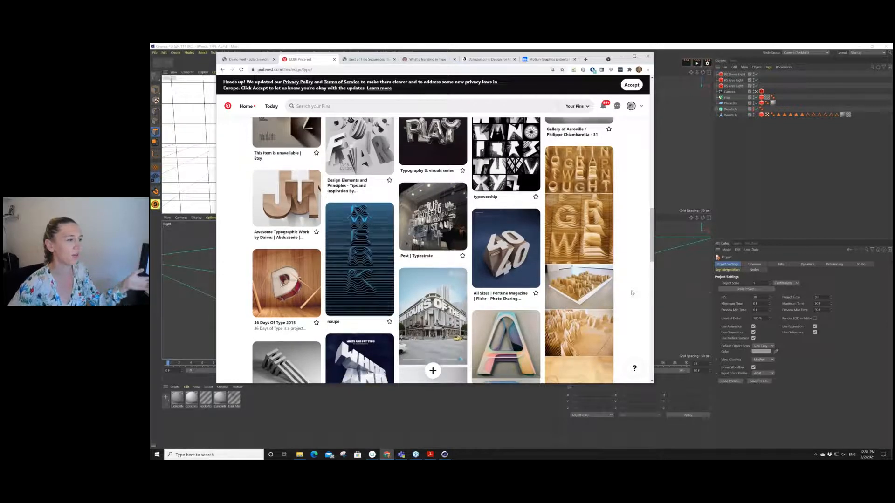
scroll(565, 298, "down", 2)
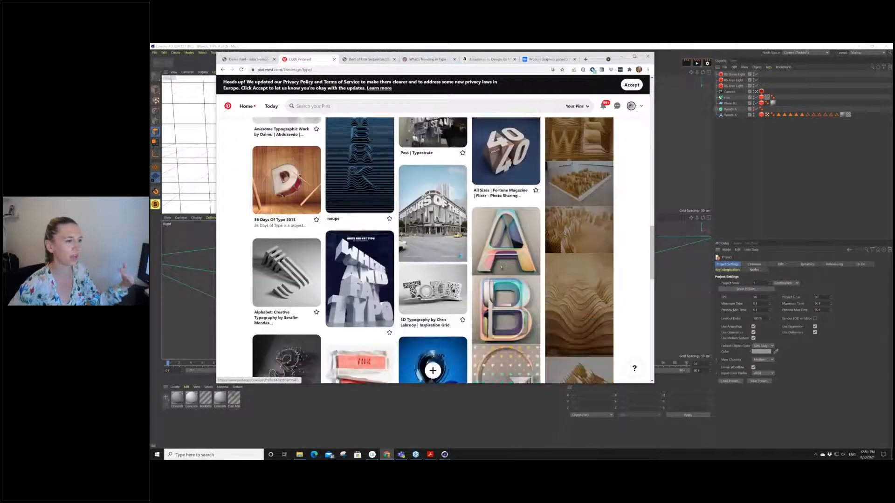
- Go back to the beginning of the Pinterest board and review its first lettering pins again
scroll(604, 325, "up", 5)
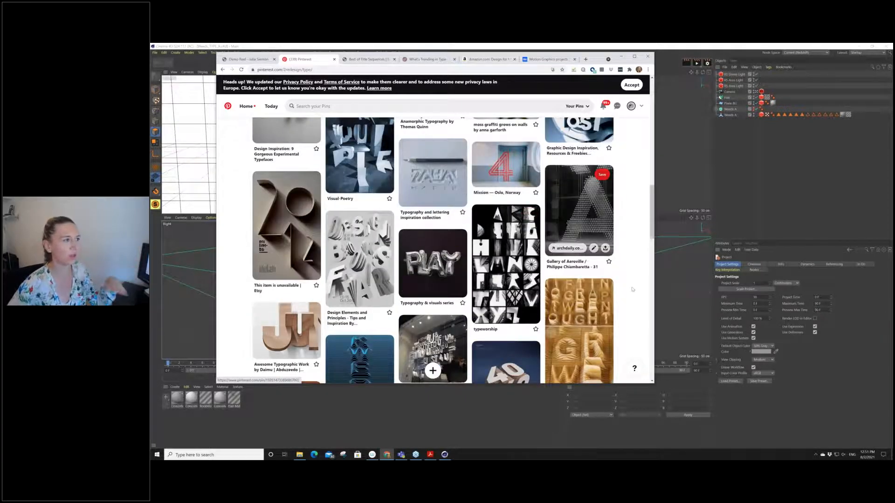
scroll(627, 294, "up", 5)
scroll(627, 294, "up", 5)
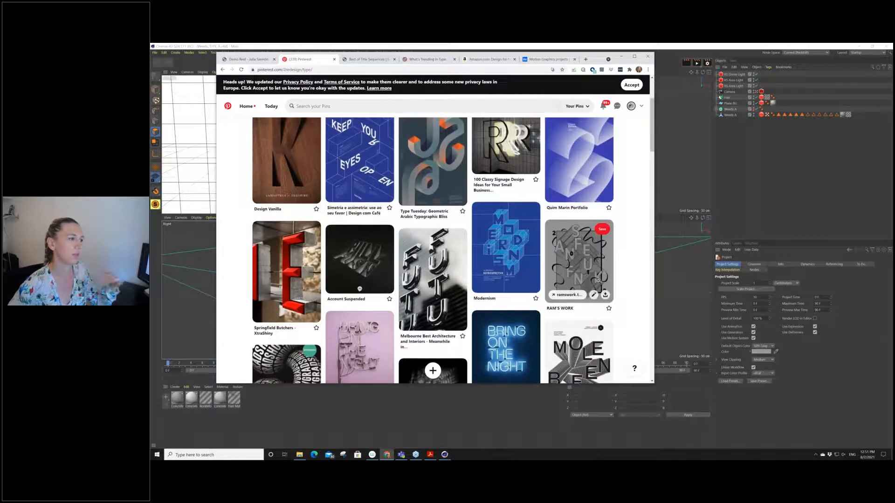
scroll(620, 276, "up", 2)
scroll(624, 274, "down", 1)
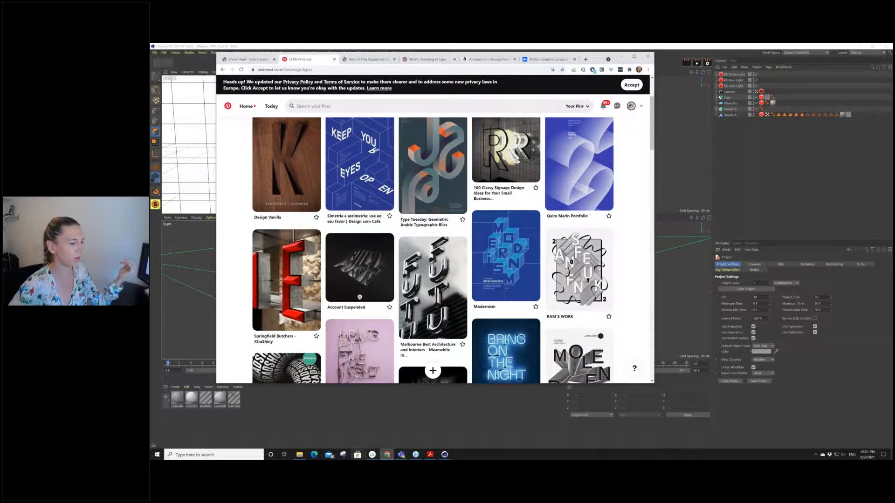
- Switch to the Maxon Title Design 2021 PDF in Acrobat and review its typography references, anamorphic type and title design examples
left_click(416, 455)
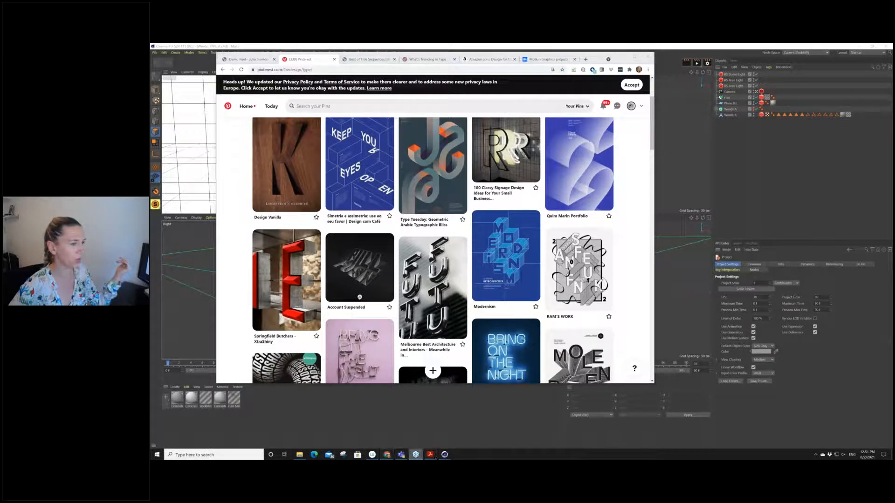
left_click(431, 456)
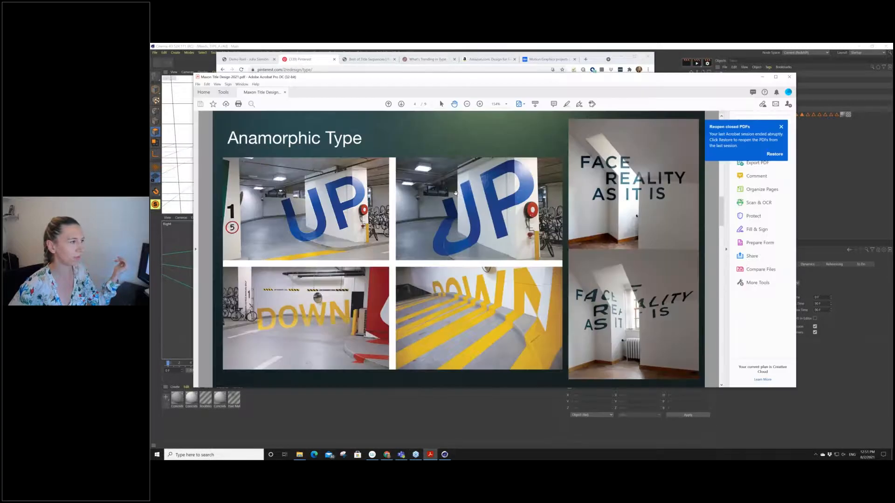
scroll(456, 193, "up", 3)
scroll(489, 227, "down", 1)
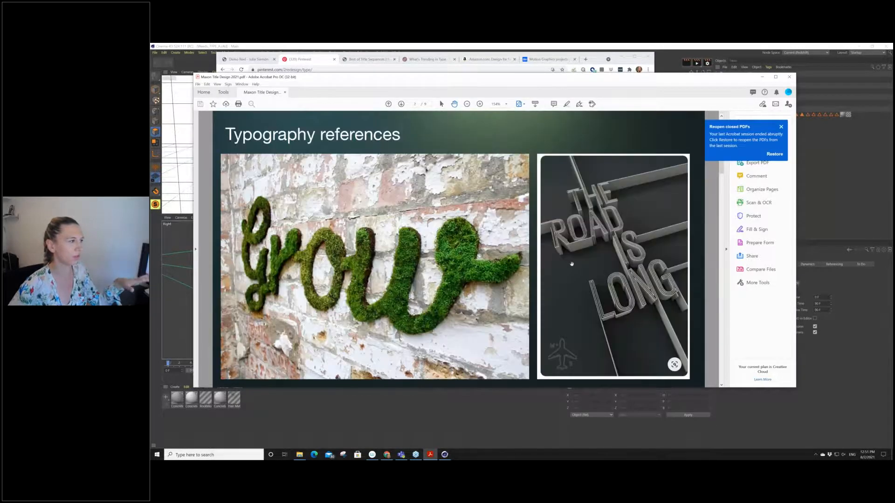
scroll(562, 263, "down", 3)
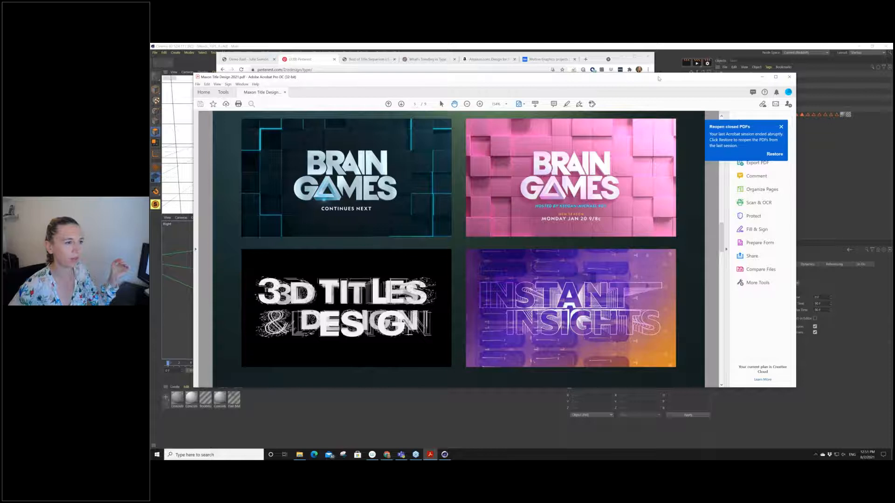
left_click_drag(659, 78, 668, 72)
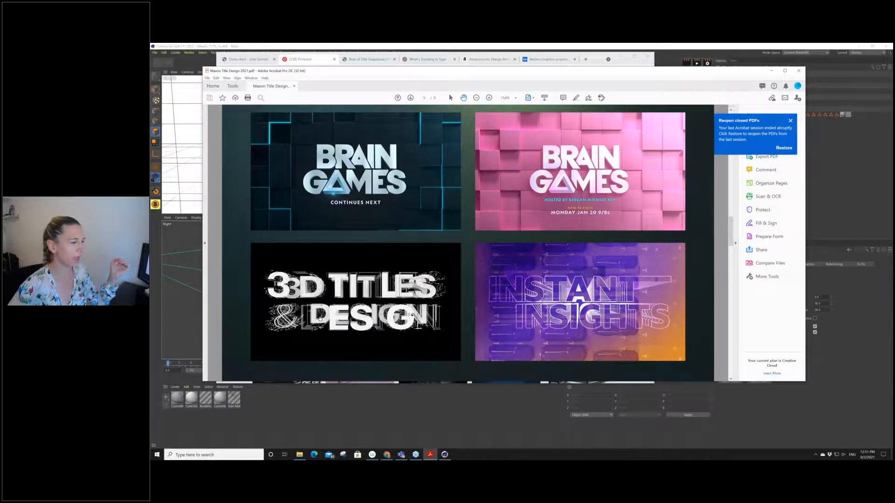
- Examine the PDF's Weeds pages, comparing the show's logo, the font options and the grass-covered lettering
scroll(421, 223, "down", 2)
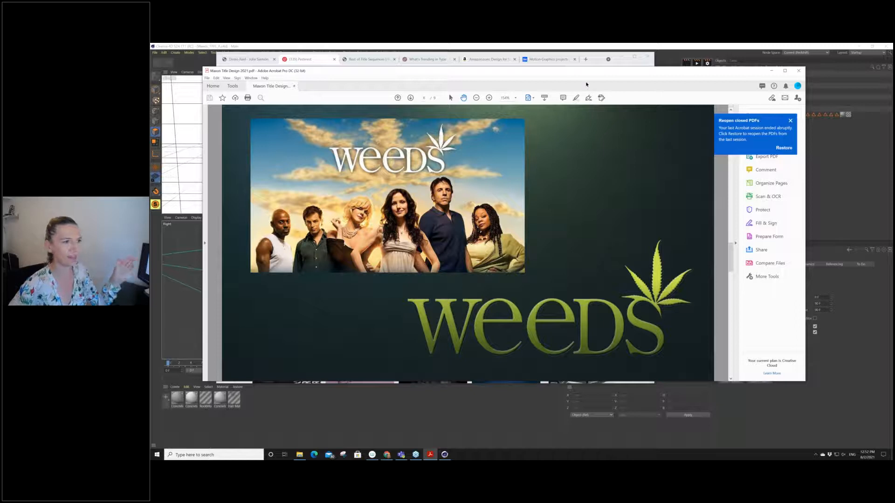
left_click_drag(605, 68, 601, 54)
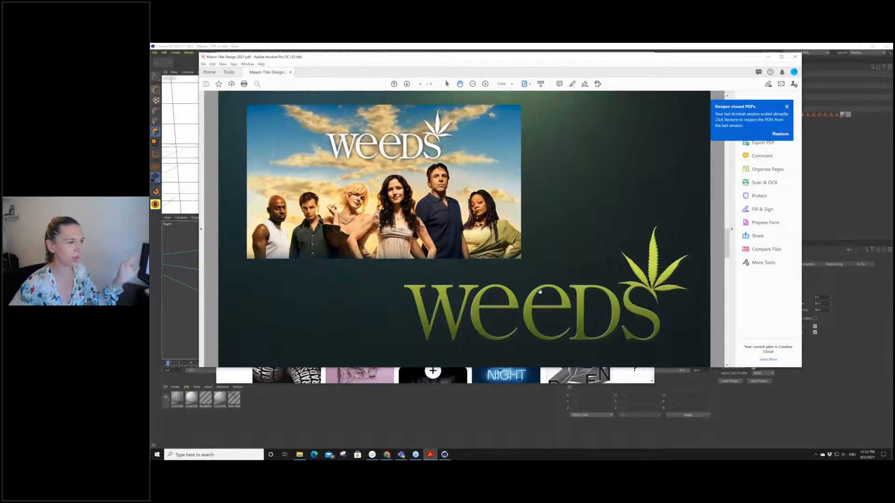
scroll(539, 292, "down", 1)
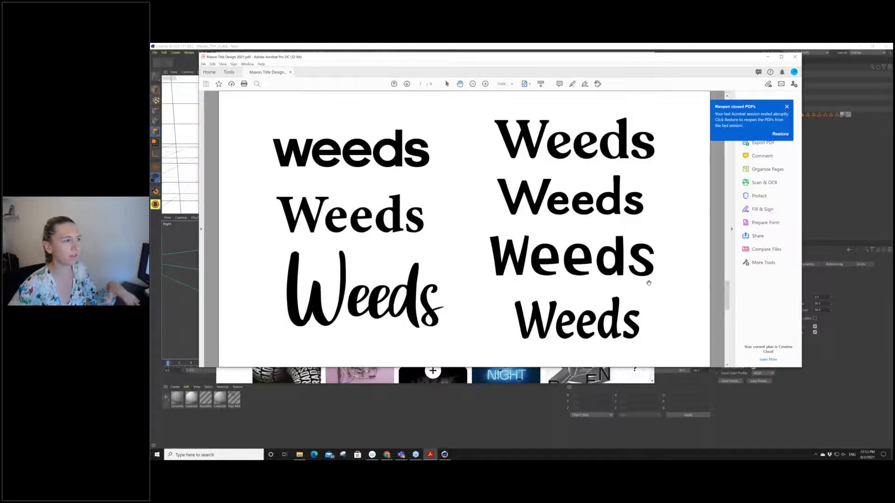
scroll(619, 241, "down", 2)
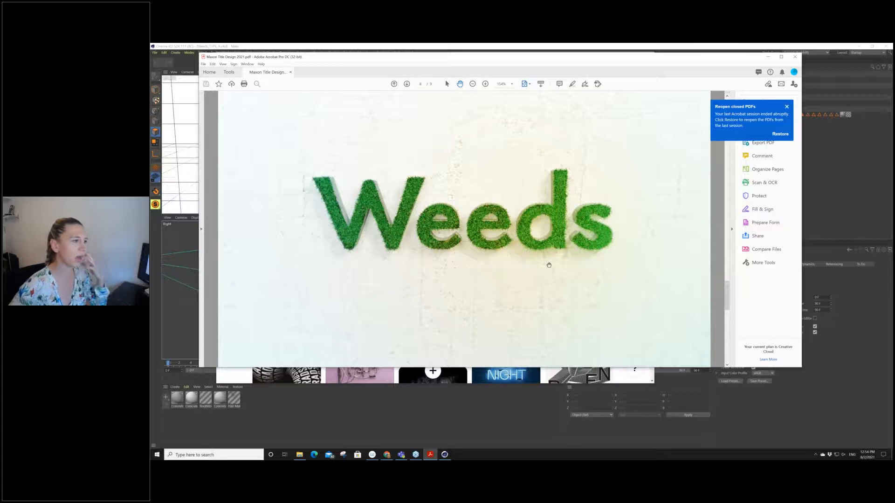
scroll(549, 265, "up", 3)
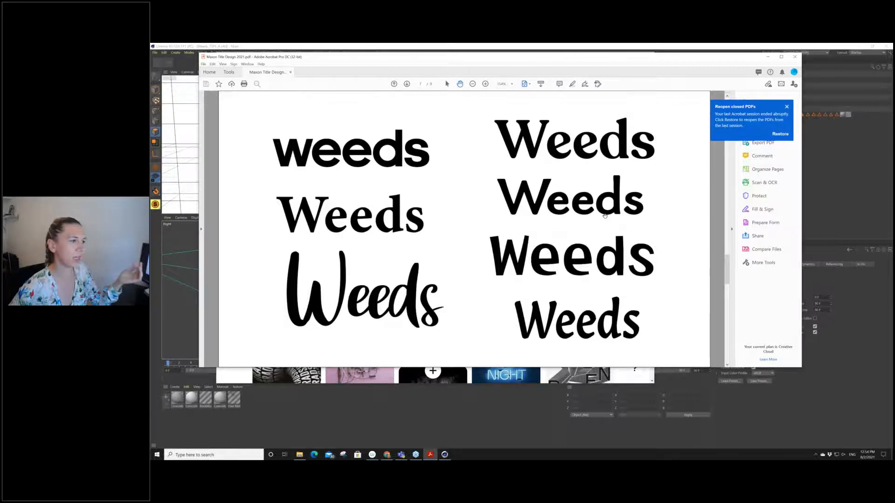
scroll(605, 248, "down", 2)
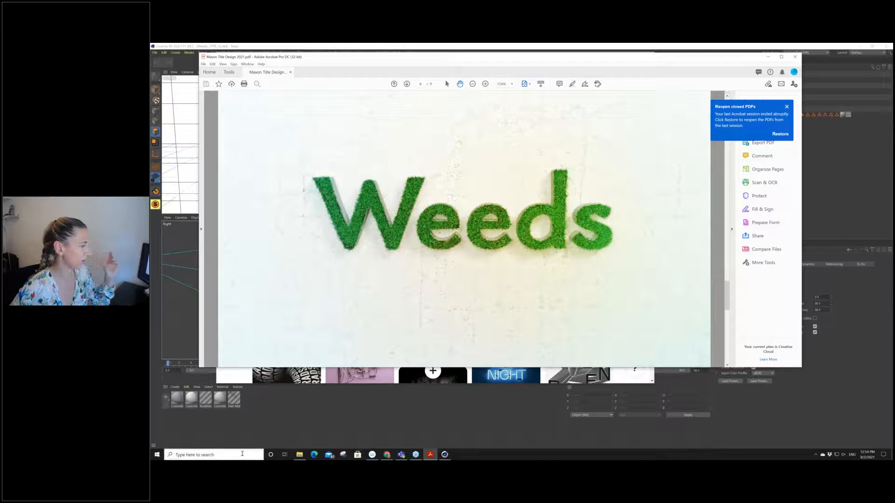
- Launch Adobe Illustrator 2020 and bring its home screen to the front
left_click(242, 454)
type("ill")
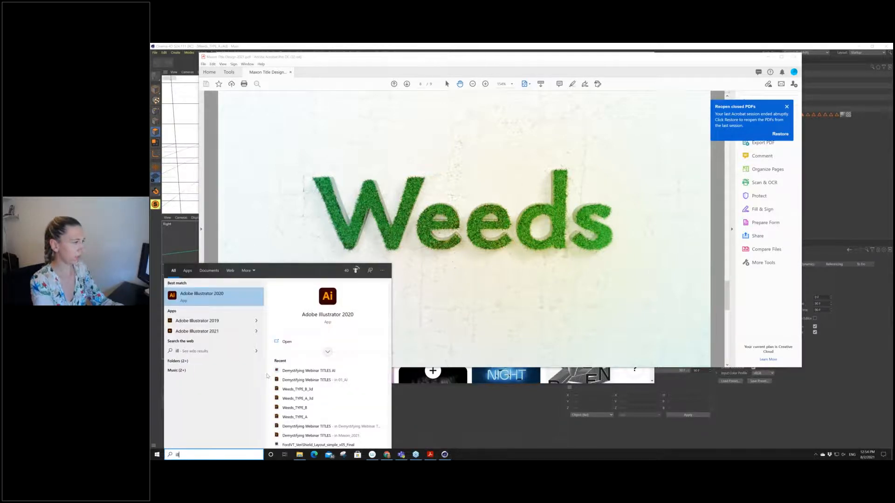
key("Return")
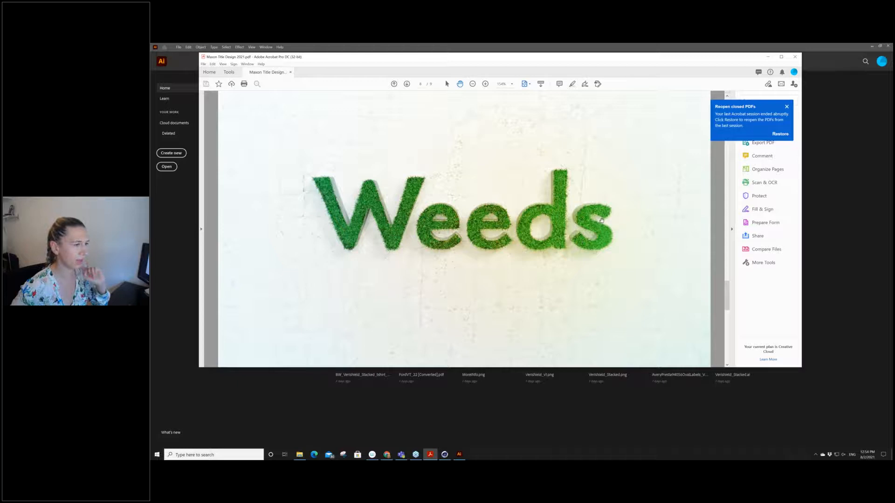
left_click(469, 421)
- Try to open Demystifying Webinar TITLES.ai from the recent files
left_click(178, 47)
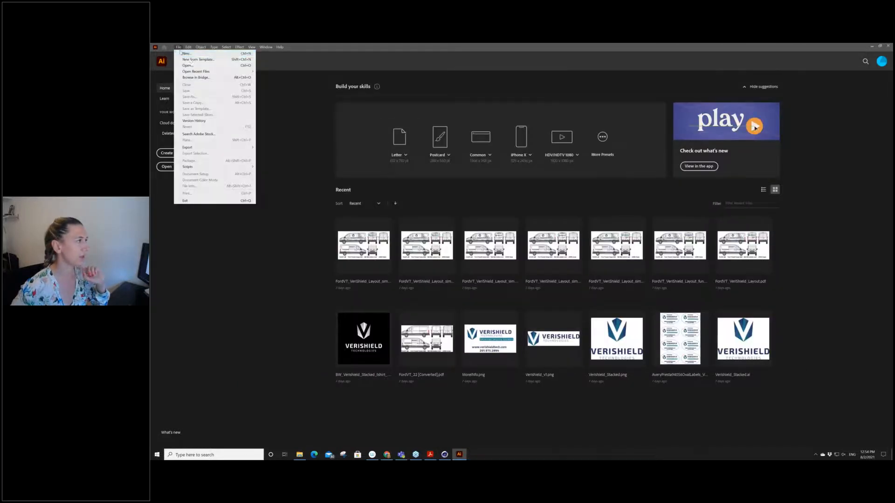
mouse_move(199, 74)
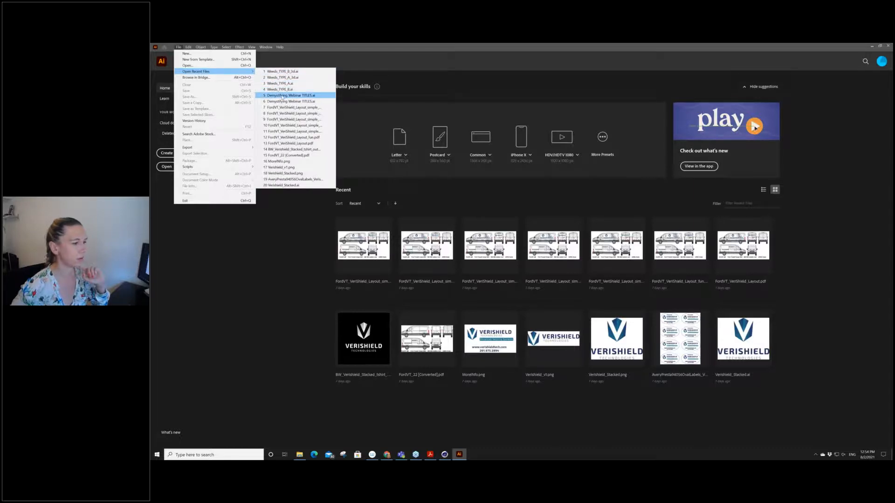
left_click(281, 95)
left_click(559, 257)
- Open the Demystifying Webinar TITLES file from the 01_AI folder and select the brush-script Weeds lettering
left_click(178, 47)
left_click(188, 65)
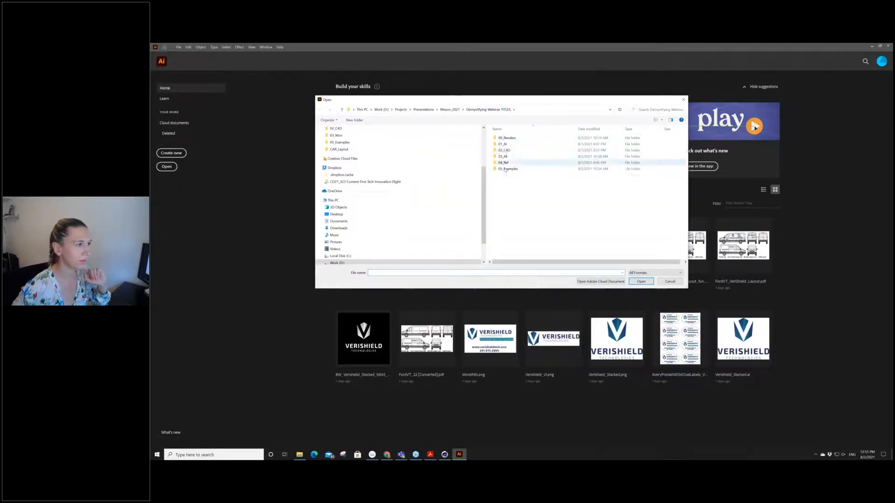
double_click(502, 144)
left_click(520, 138)
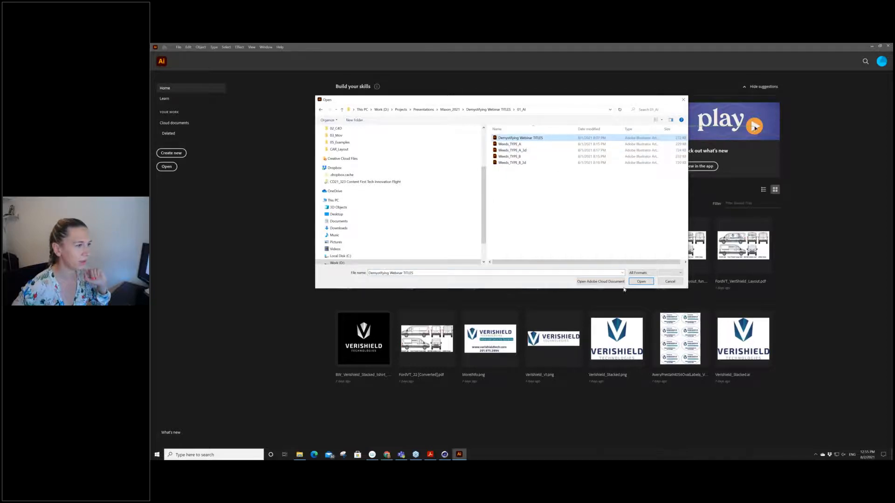
left_click(641, 282)
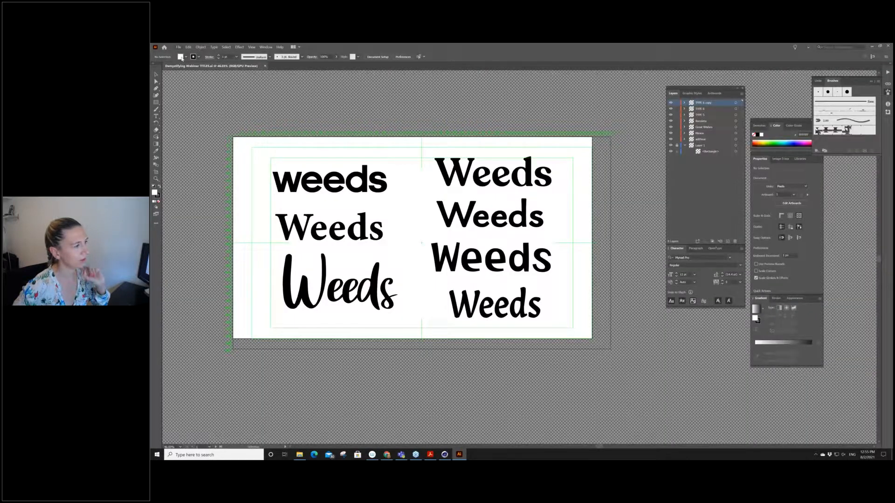
left_click(383, 298)
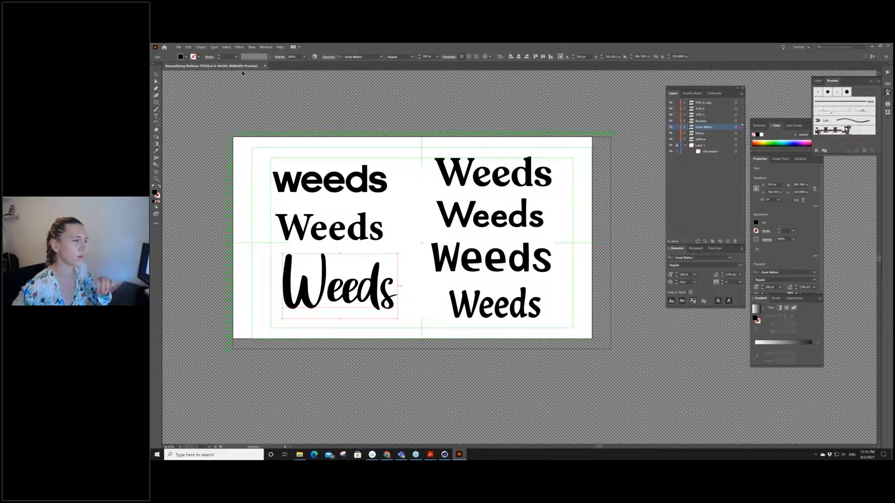
- Try to open Weeds_TYPE_B_3d.ai from the recent files
left_click(178, 48)
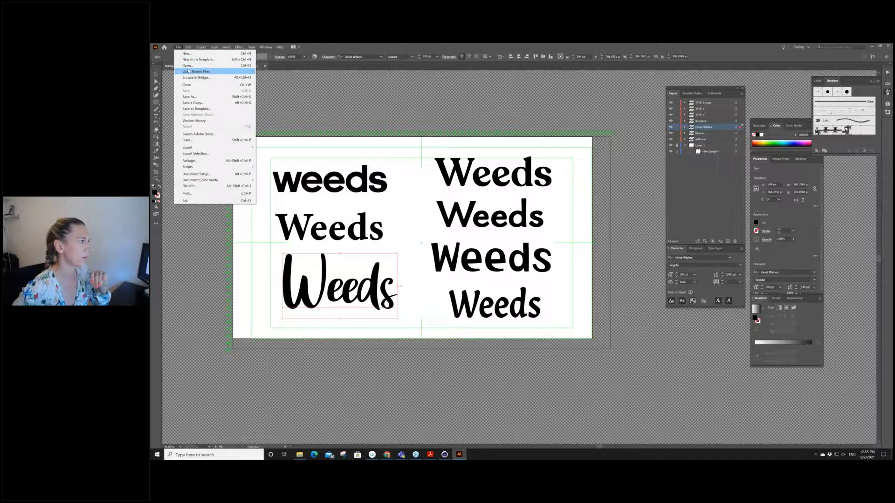
mouse_move(189, 72)
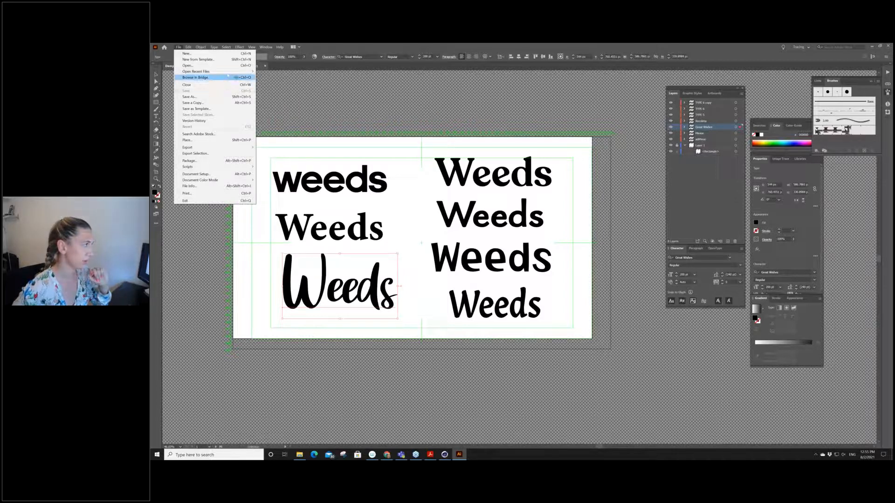
mouse_move(228, 74)
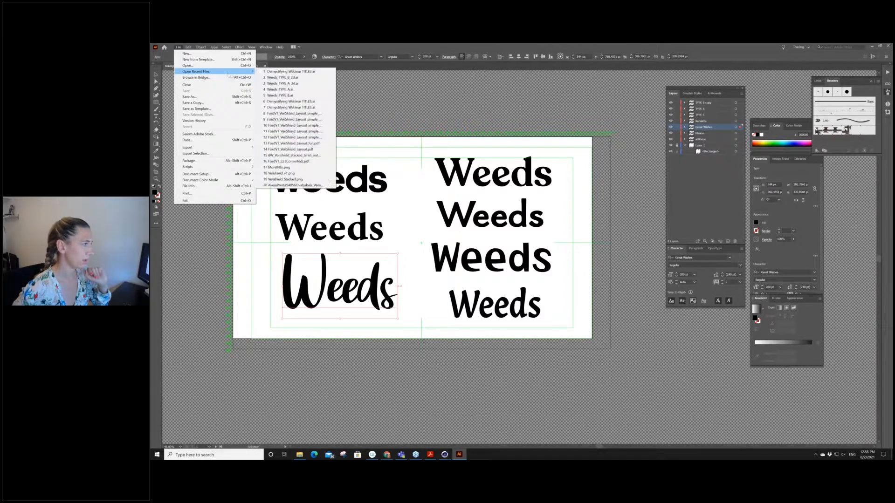
left_click(283, 77)
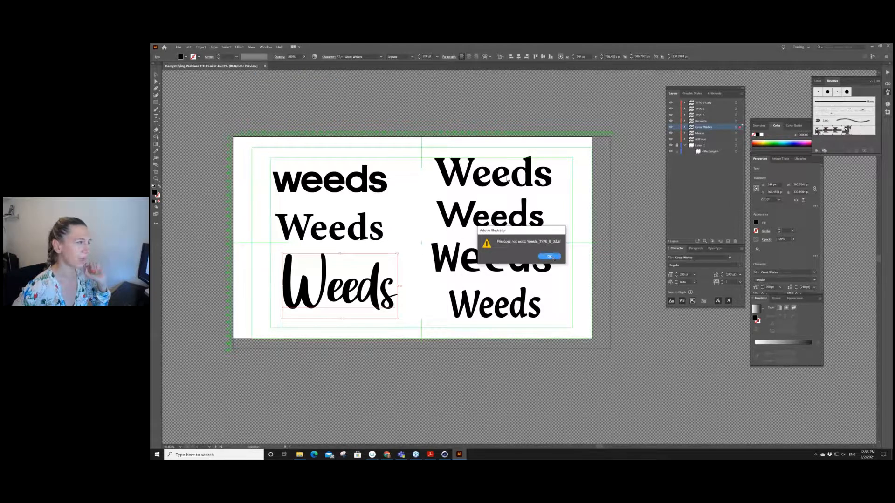
left_click(549, 256)
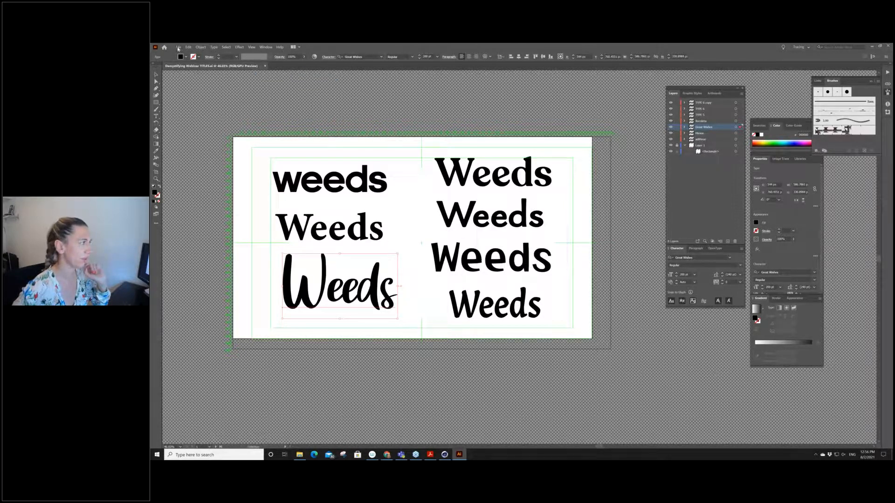
- Open Weeds_TYPE_A_3d from the 01_AI folder without updating its legacy text
left_click(178, 47)
left_click(191, 68)
left_click(519, 151)
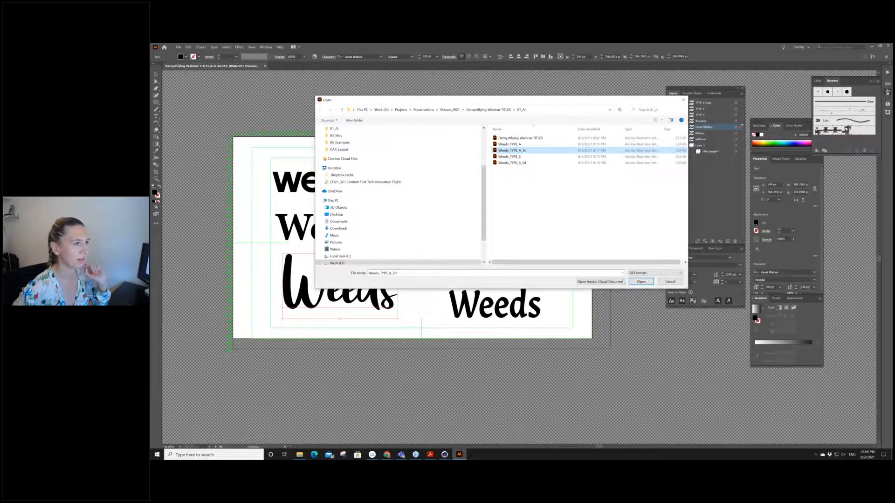
left_click(641, 281)
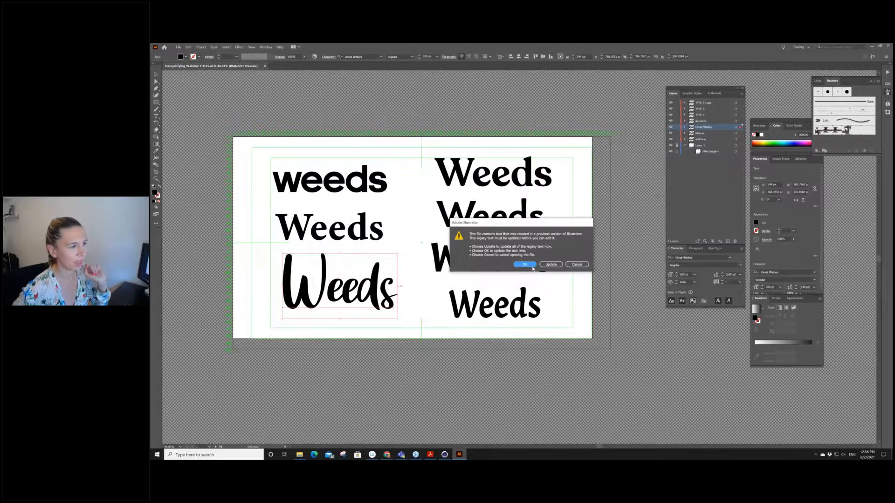
left_click(525, 265)
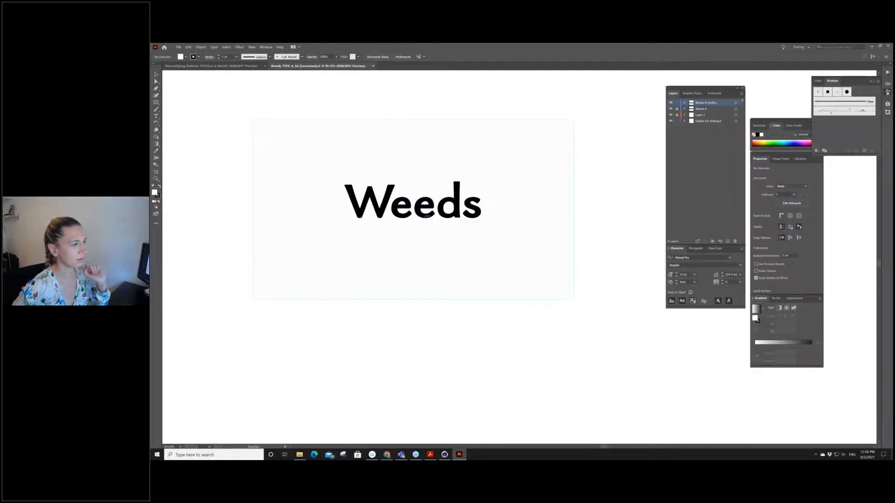
- Hide the outlined lettering layer, unlock the Weeds A layer and select its text lettering
left_click(468, 202)
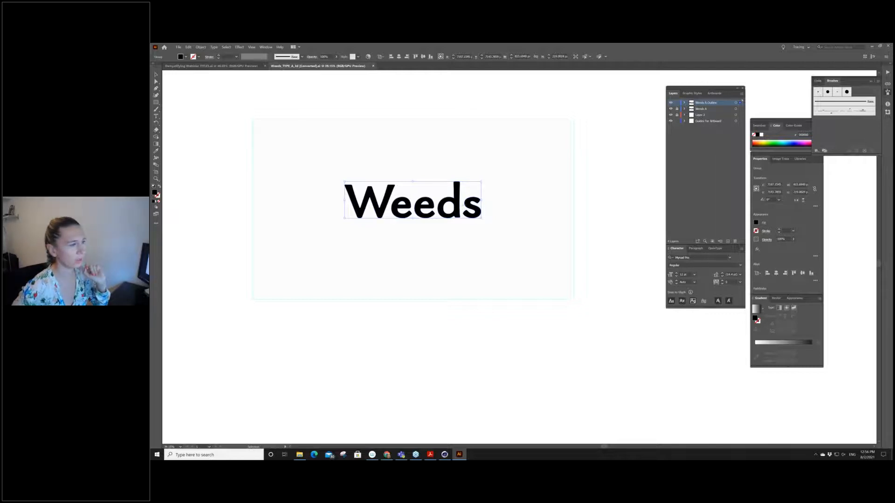
left_click(671, 103)
left_click(702, 109)
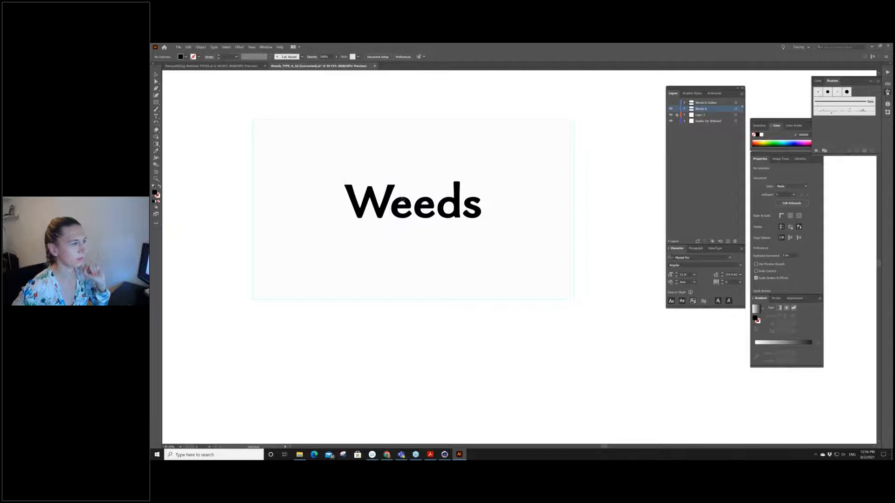
right_click(478, 217)
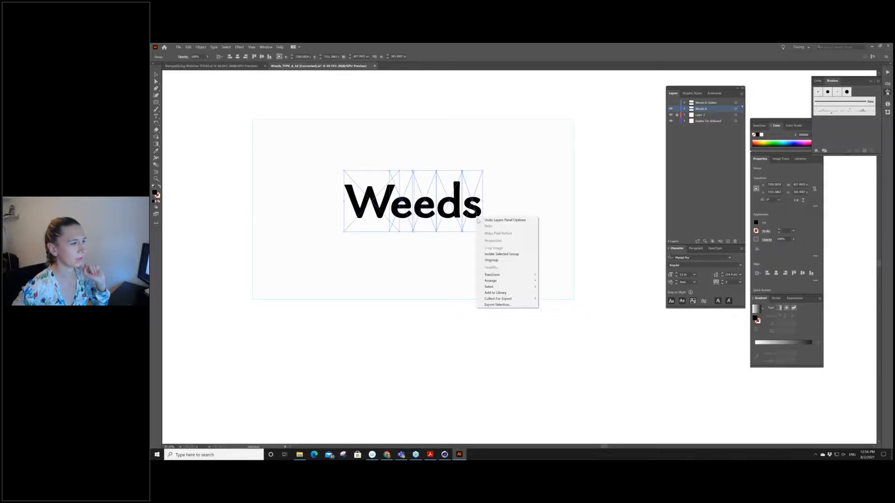
left_click(704, 164)
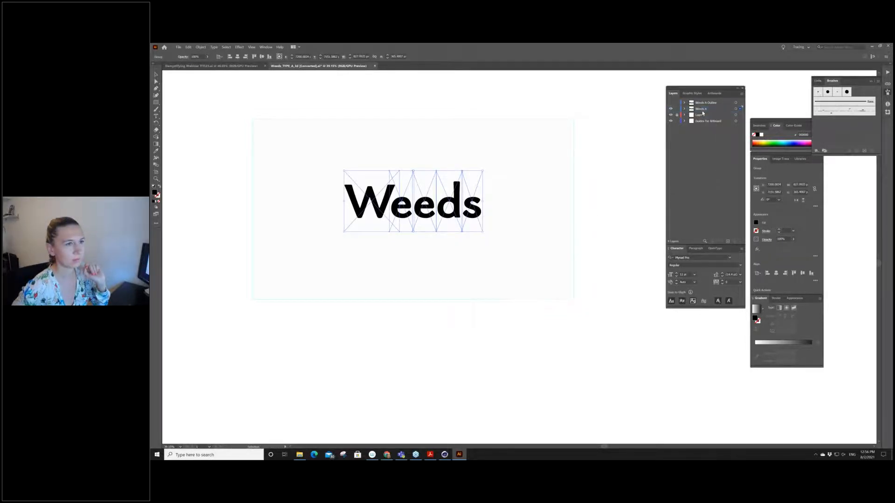
- Try to edit the legacy Weeds text with the Type tool, then deselect it
left_click(156, 117)
left_click(347, 201)
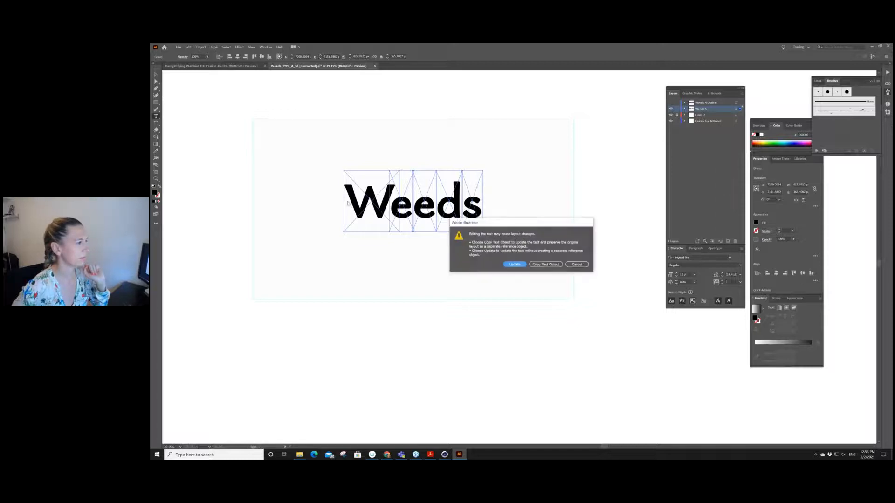
left_click(577, 265)
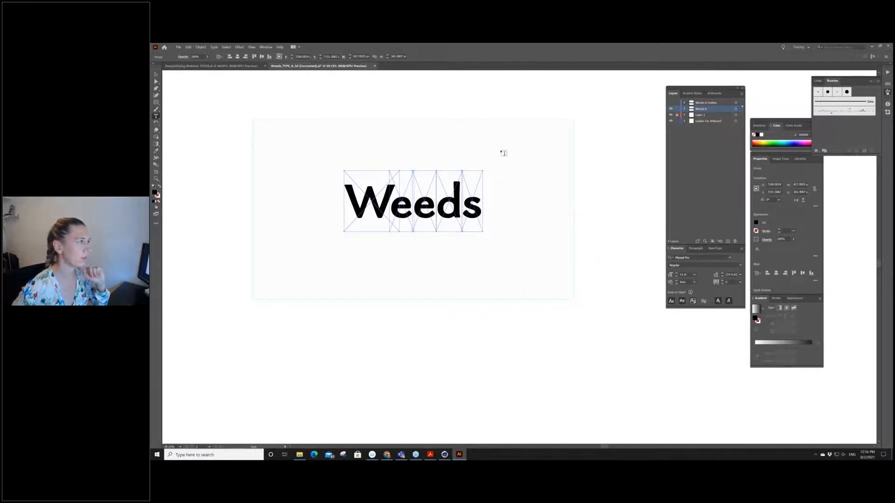
key("v")
left_click(462, 162)
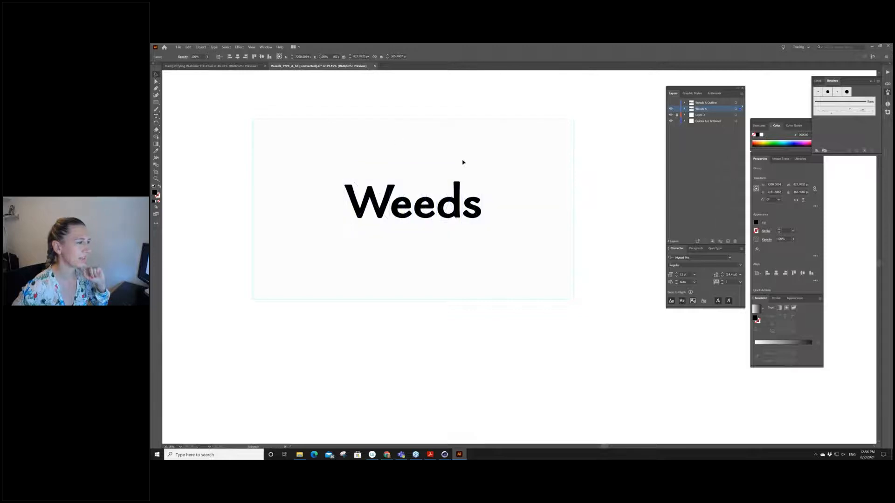
- Hide the Weeds A text layer and show the outlined lettering layer again
left_click(671, 108)
left_click(671, 102)
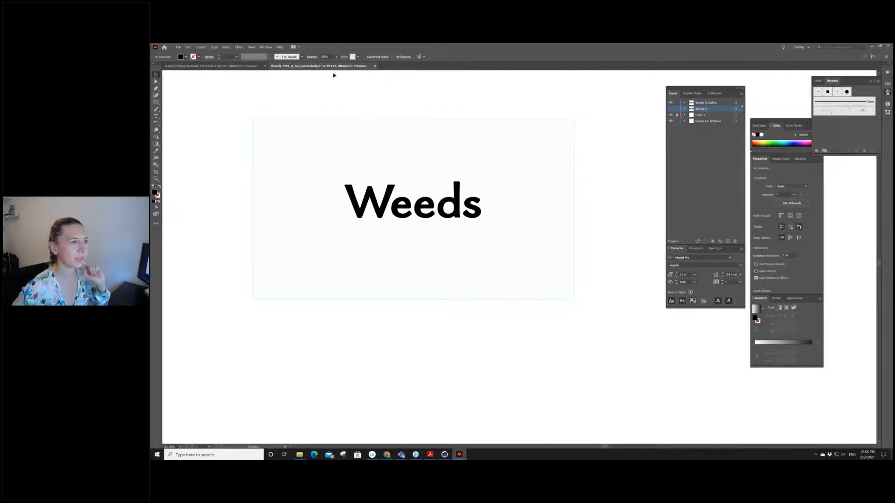
- Locate the Create Outlines command for the lowercase weeds text in the titles document, and return to the Weeds_TYPE_A_3d document
left_click(226, 68)
left_click(342, 177)
right_click(349, 182)
mouse_move(391, 242)
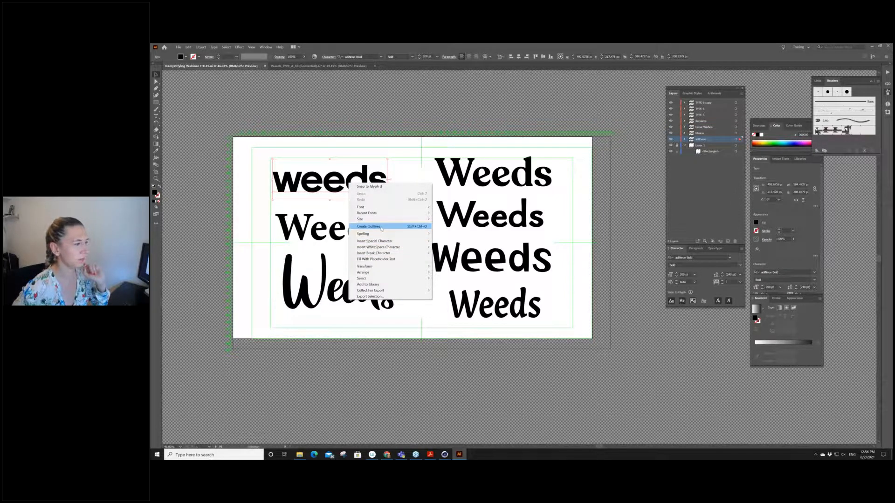
left_click(299, 67)
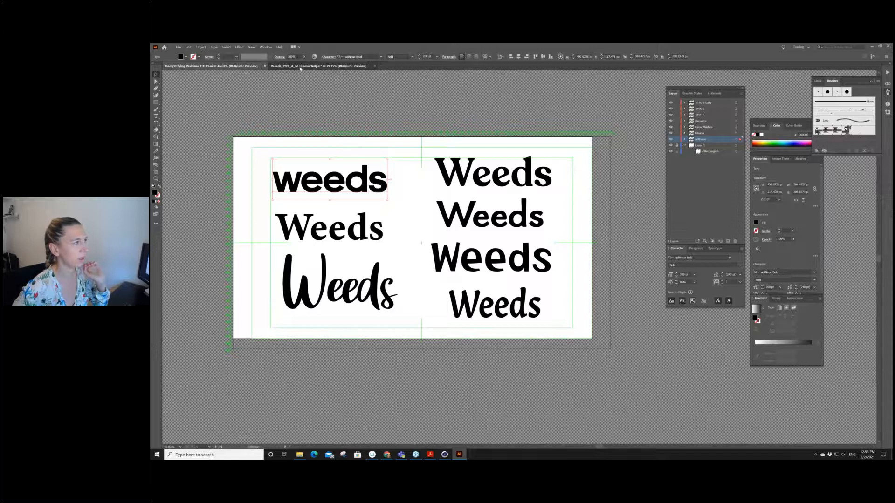
left_click(300, 67)
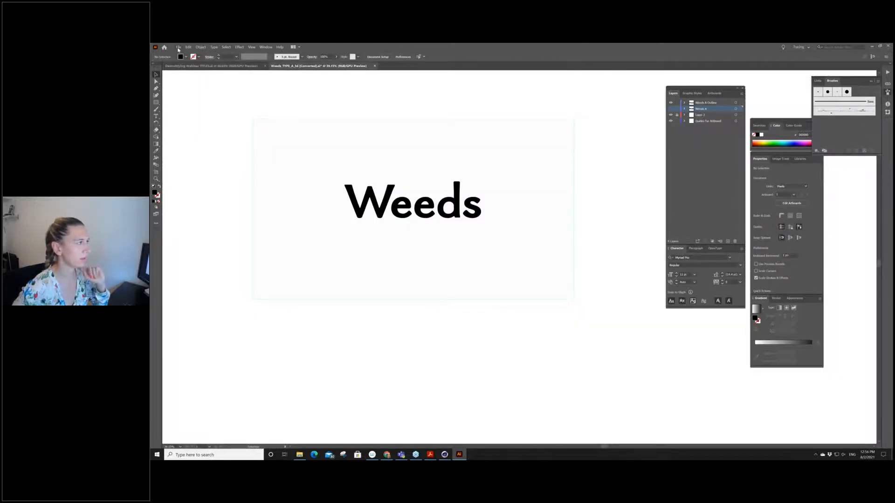
- Switch to Cinema 4D, hide the polygon Weeds A object and set the perspective view to Gouraud Shading
left_click(445, 454)
left_click(433, 73)
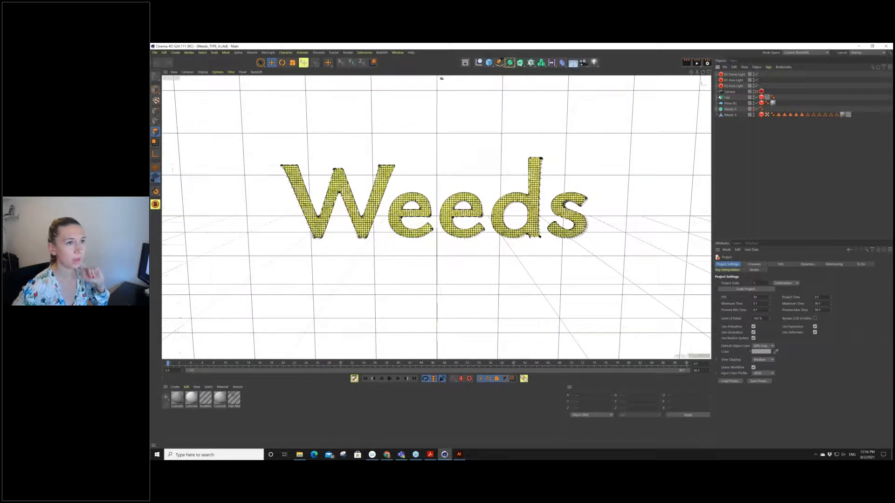
left_click(754, 115)
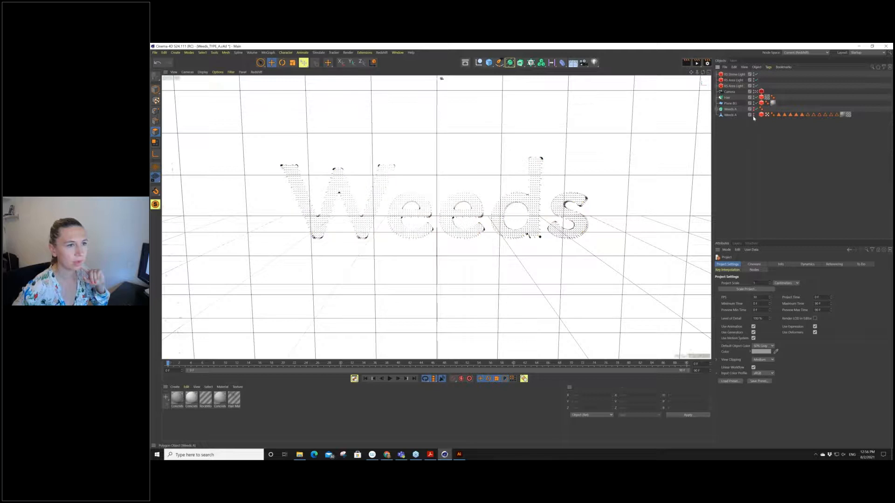
left_click(203, 73)
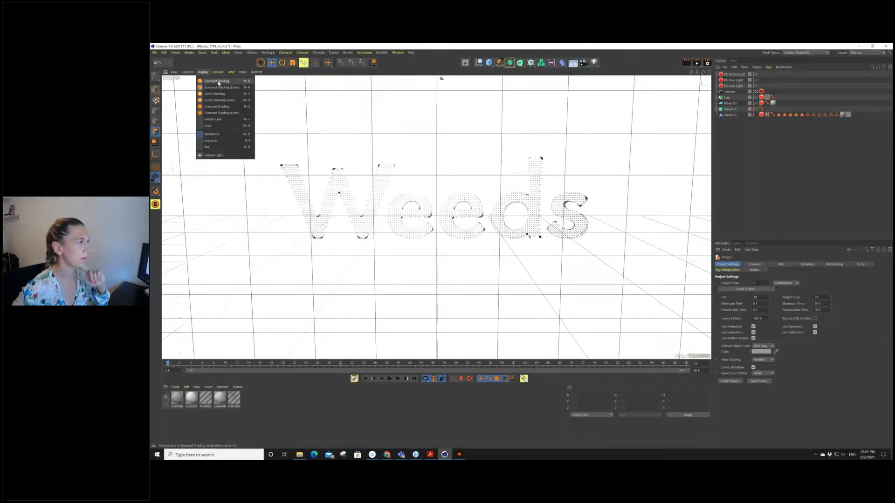
left_click(217, 81)
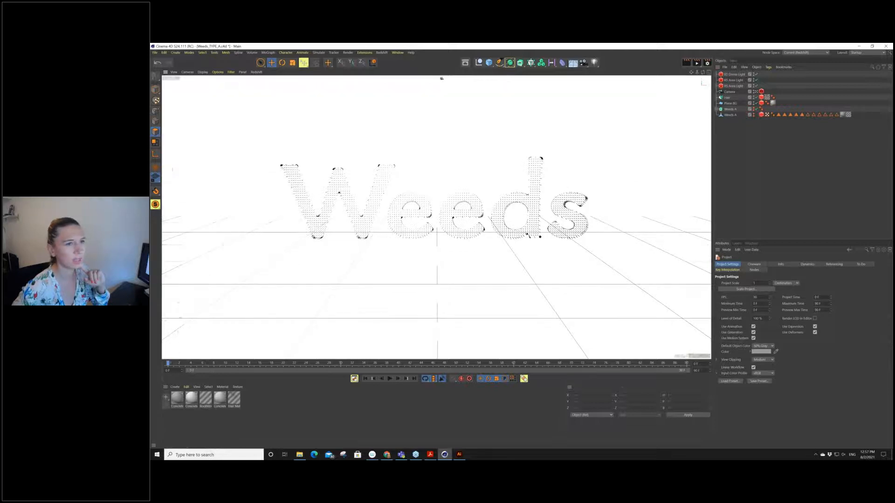
- Isolate the extruded Weeds A object by hiding the hair, Redshift lights and background plane, and expand it to its child spline
left_click(753, 108)
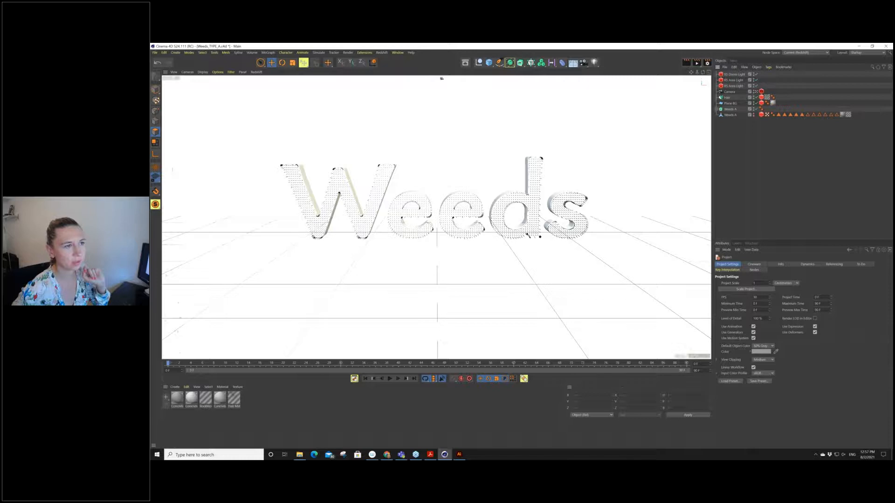
left_click(754, 97)
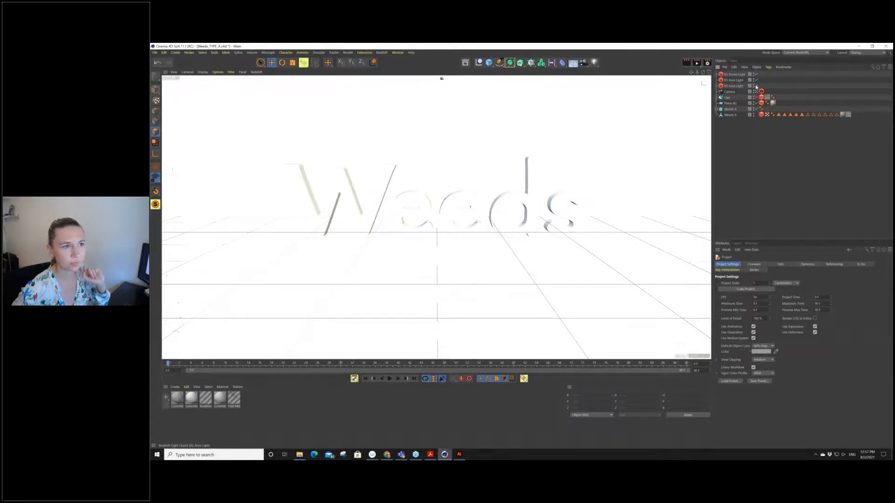
left_click(756, 86)
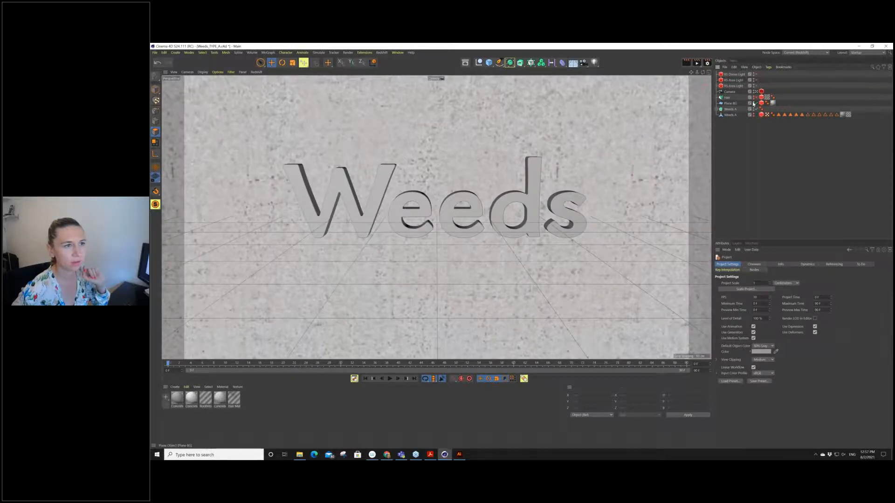
left_click(753, 103)
left_click(717, 109)
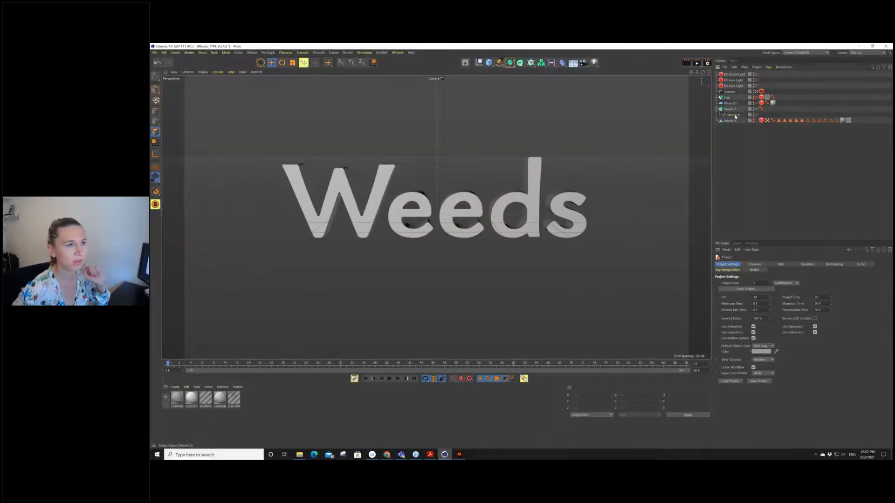
- Select the child spline of the extruded Weeds A object and disable the extrusion to show only the outline
left_click(735, 115)
left_click(754, 110)
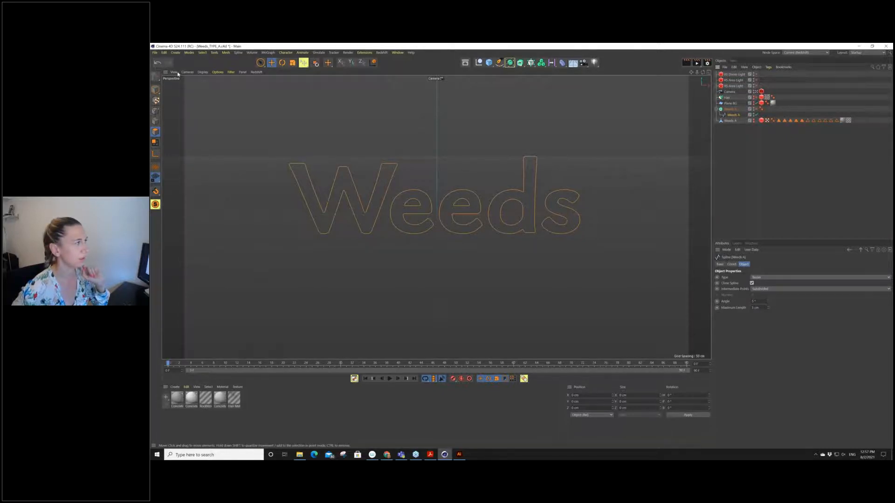
- Create a new project and merge the Weeds_TYPE_A_3d Illustrator file from the 01_AI folder, with Group Splines enabled and Connect Splines off
left_click(155, 52)
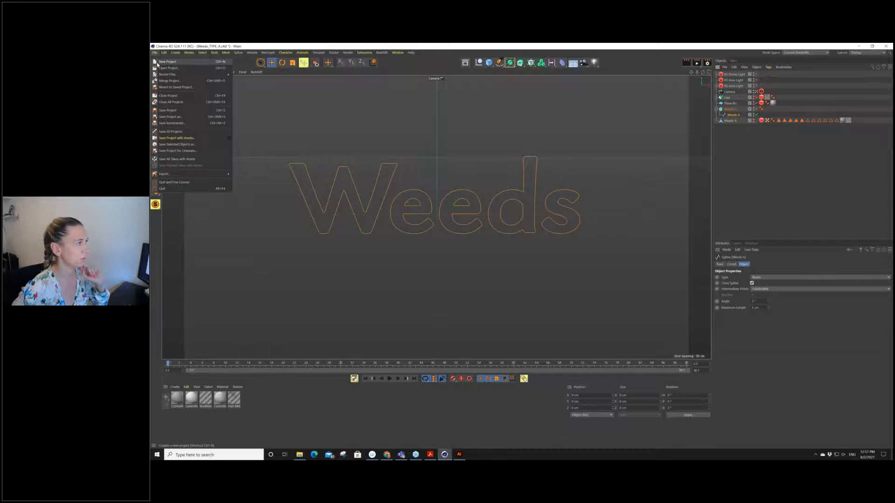
left_click(167, 62)
left_click(155, 52)
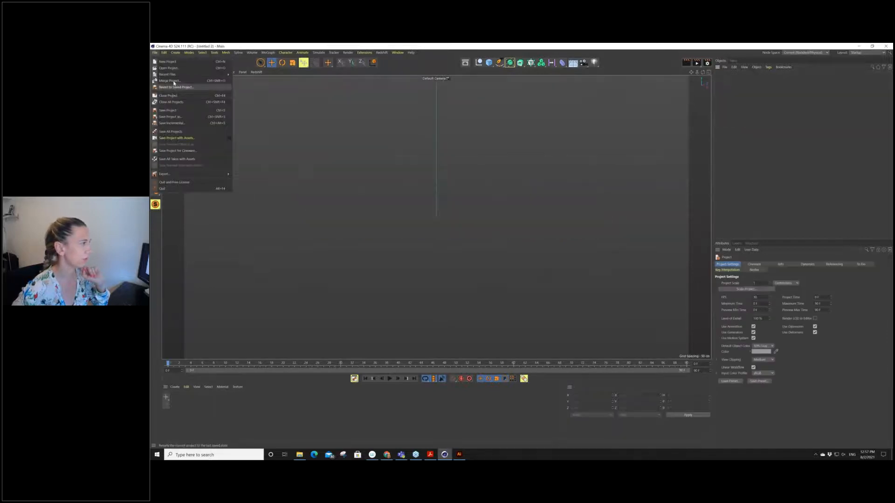
mouse_move(177, 75)
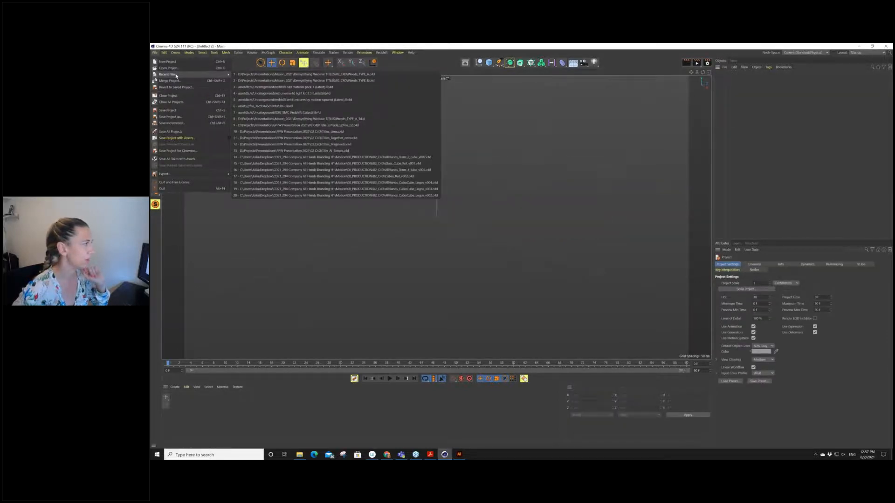
left_click(175, 81)
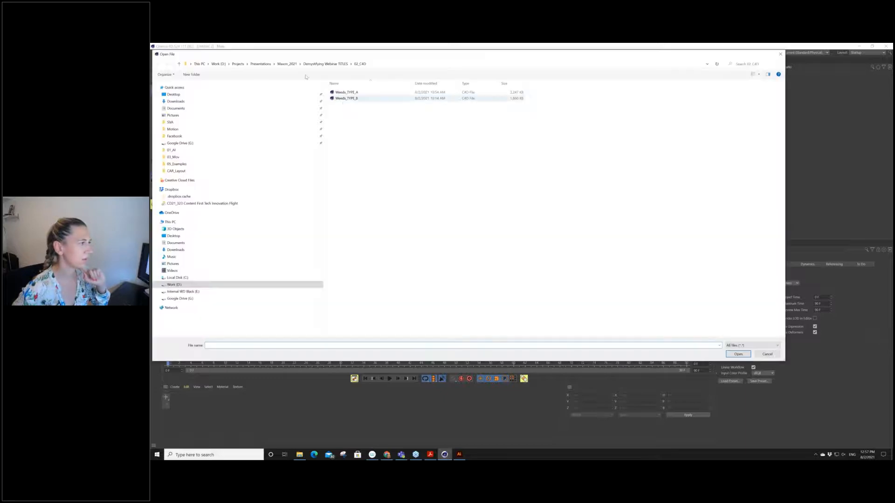
double_click(345, 99)
left_click(353, 103)
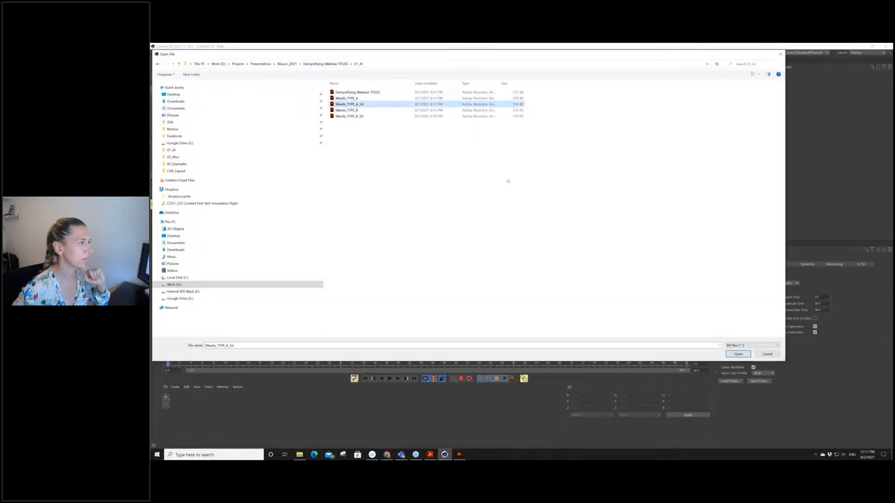
left_click(745, 356)
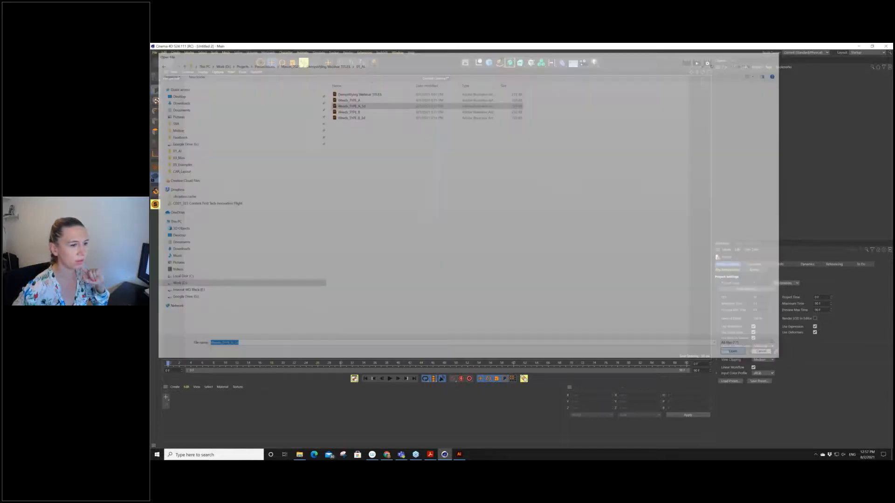
left_click_drag(725, 342, 724, 345)
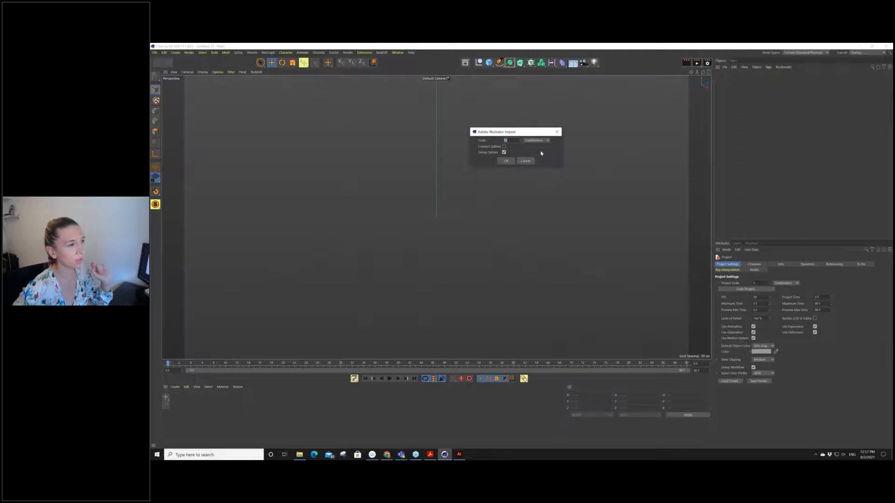
left_click(505, 161)
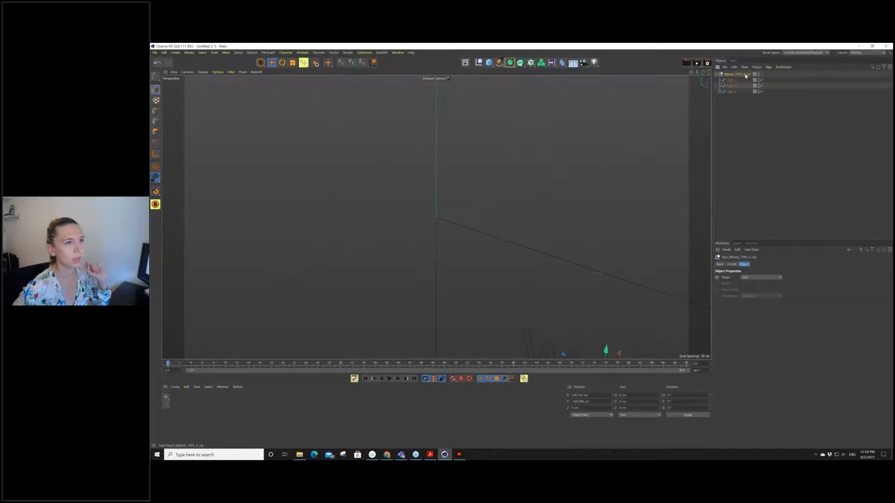
- Set the imported Weeds_TYPE_A_3d null's X and Y positions to 0
left_click(732, 265)
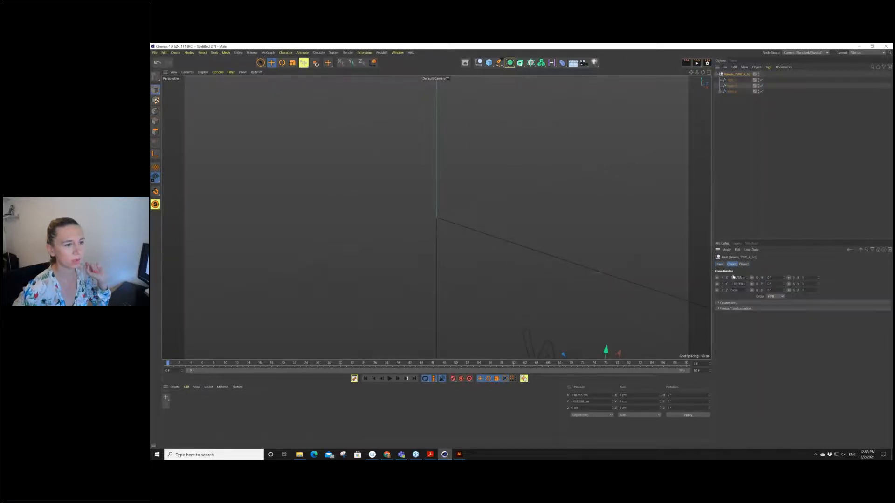
left_click(730, 279)
type("0")
key("Tab")
type("0")
key("Return")
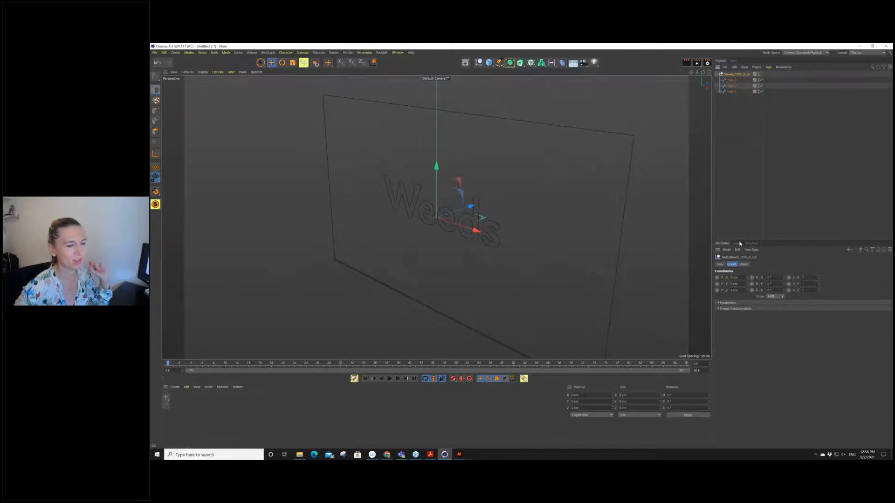
- Move the letter paths out of the imported hierarchy and delete the Weeds_TYPE_A_3d null with its remaining frame paths
left_click(731, 92)
left_click(720, 92)
mouse_move(737, 142)
left_mouse_down()
mouse_move(733, 97)
mouse_move(738, 145)
left_mouse_up()
left_click(733, 75)
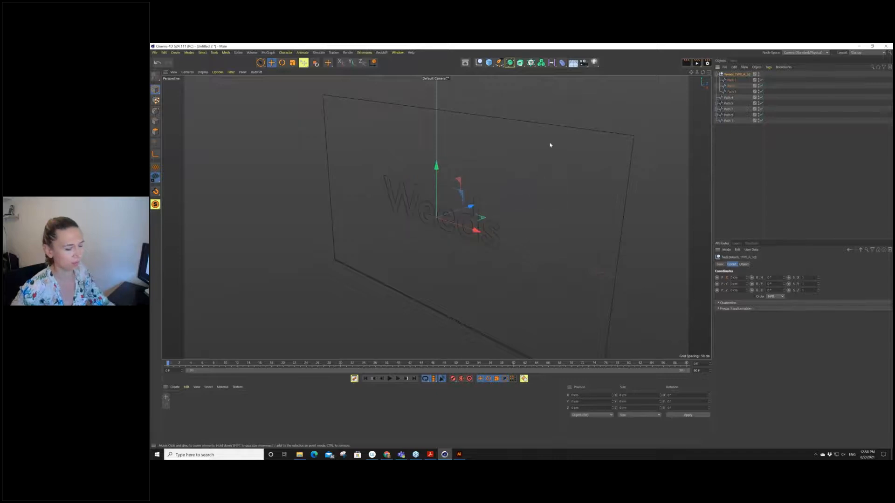
key("Delete")
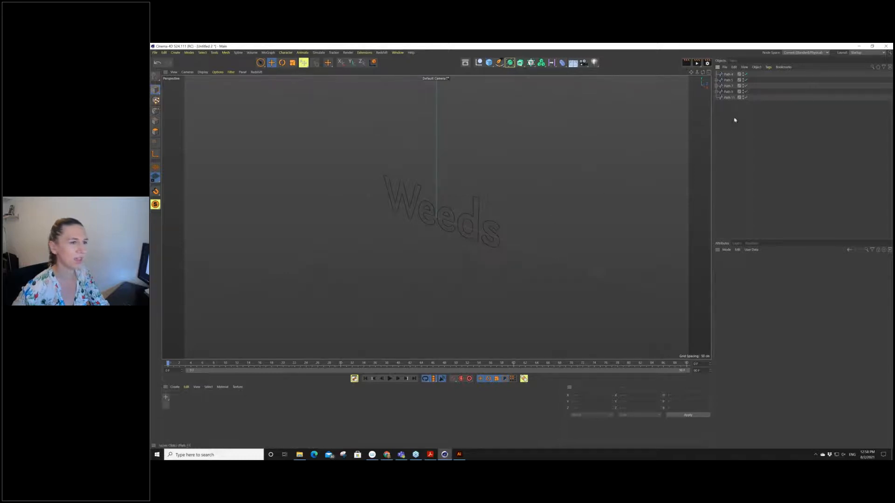
- Select all the letter splines with their children and merge them into a single spline using Connect Objects + Delete
left_click_drag(732, 114, 718, 73)
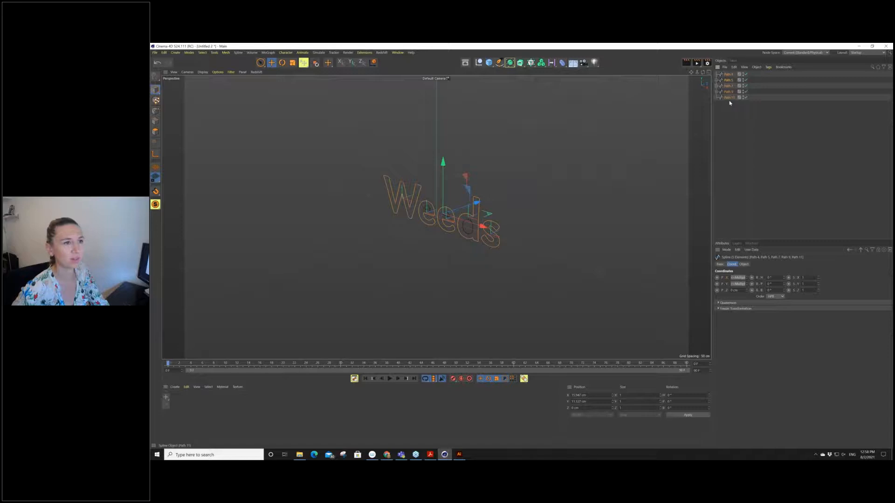
right_click(728, 97)
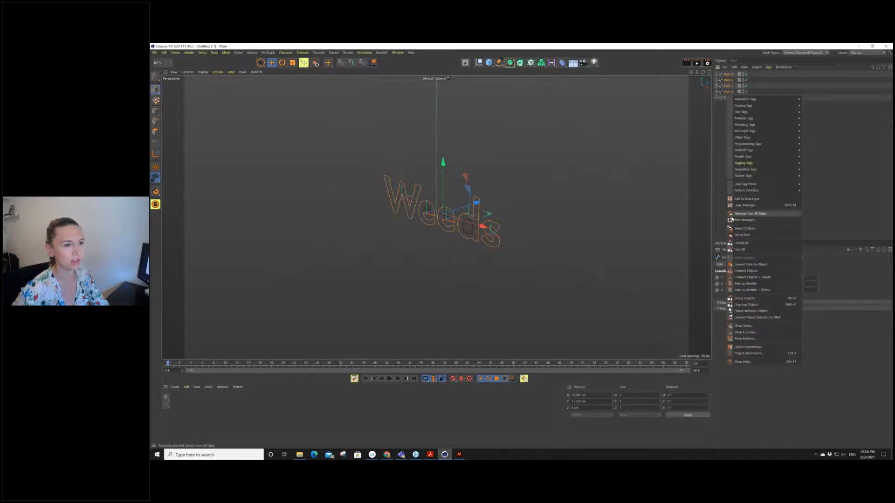
left_click(739, 229)
right_click(730, 94)
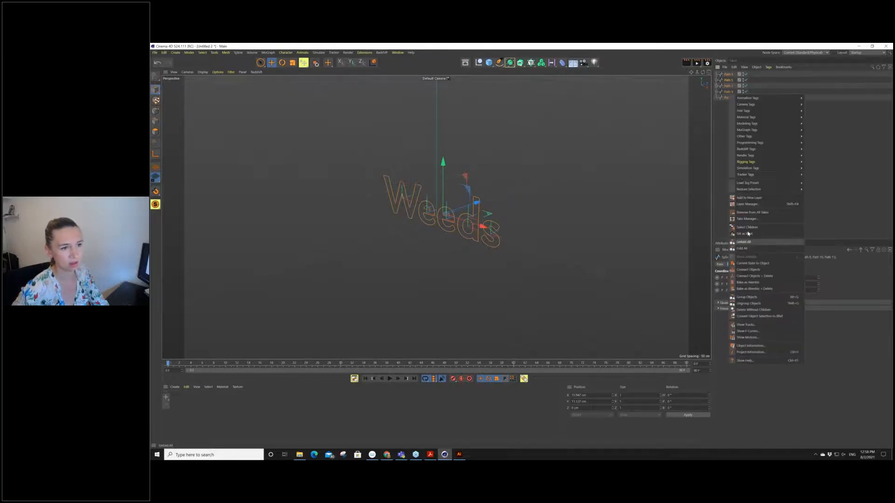
left_click(760, 277)
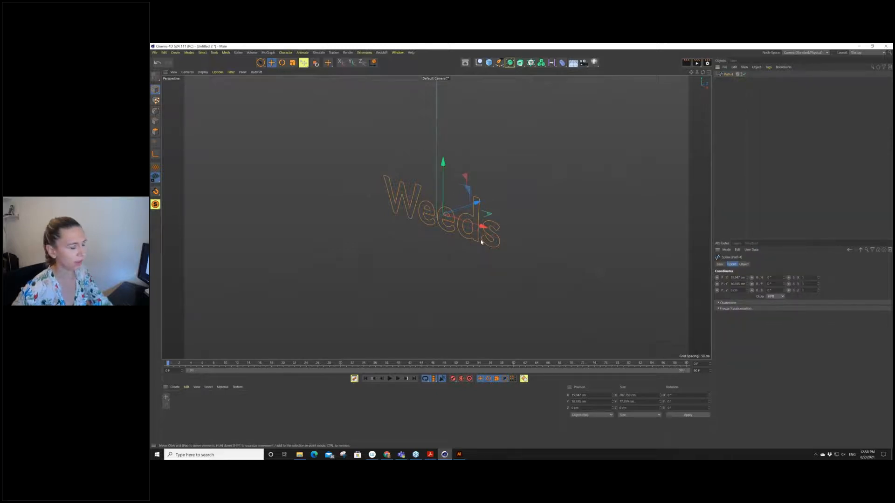
- Centre the combined Weeds spline at the world origin by setting its X and Y positions to 0
left_click_drag(481, 242, 500, 226, "alt")
scroll(424, 227, "up", 3)
middle_click_drag(413, 248, 431, 230, "alt")
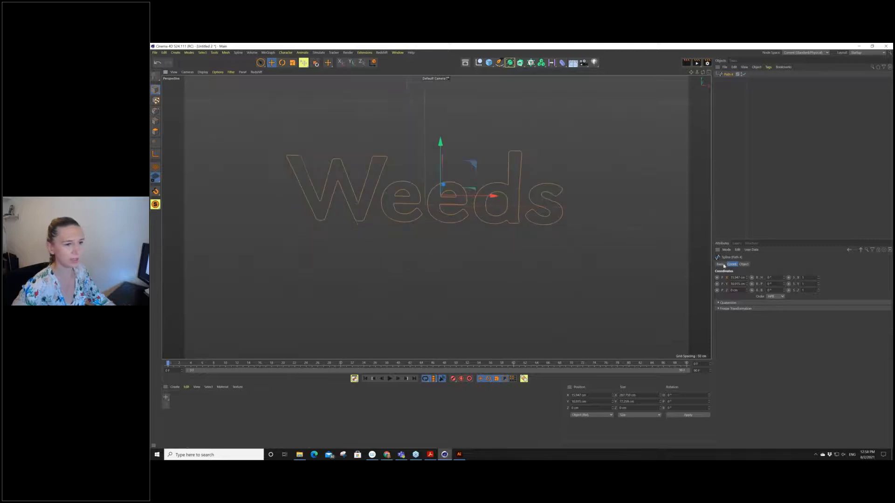
double_click(731, 278)
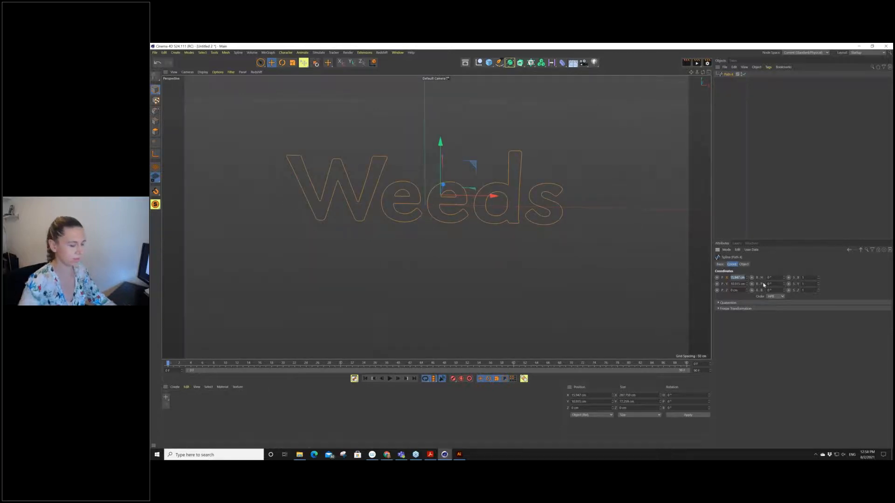
type("0")
key("Tab")
type("0")
key("Return")
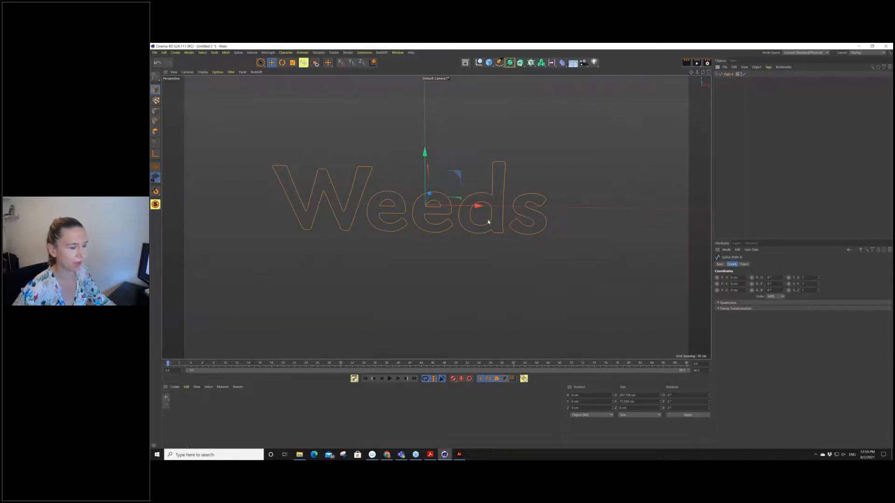
- Set the Weeds spline's Intermediate Points to Subdivided
left_click(744, 264)
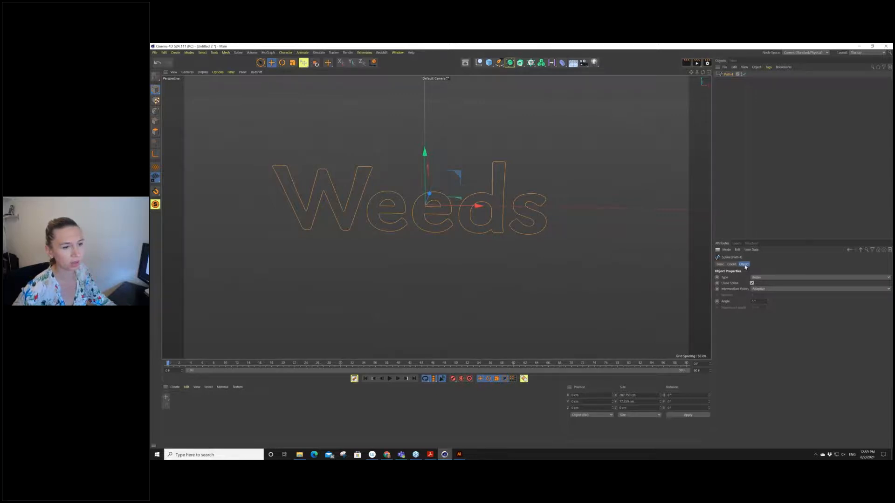
left_click(763, 290)
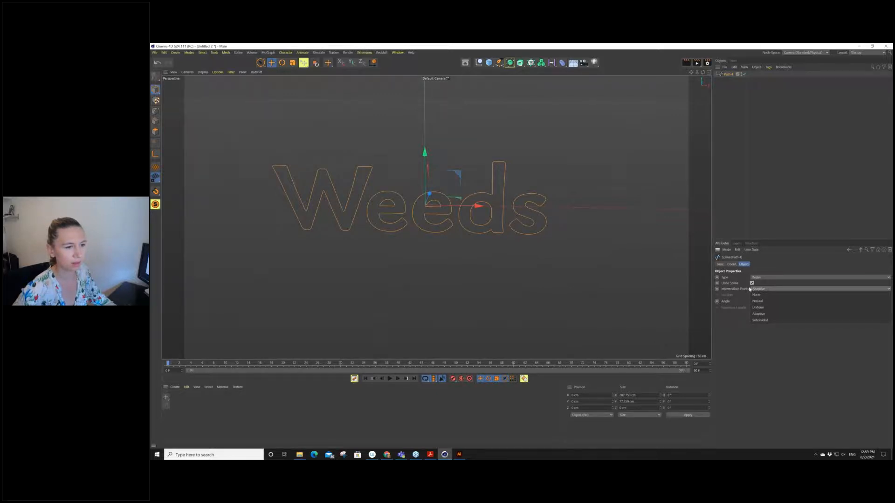
left_click(758, 321)
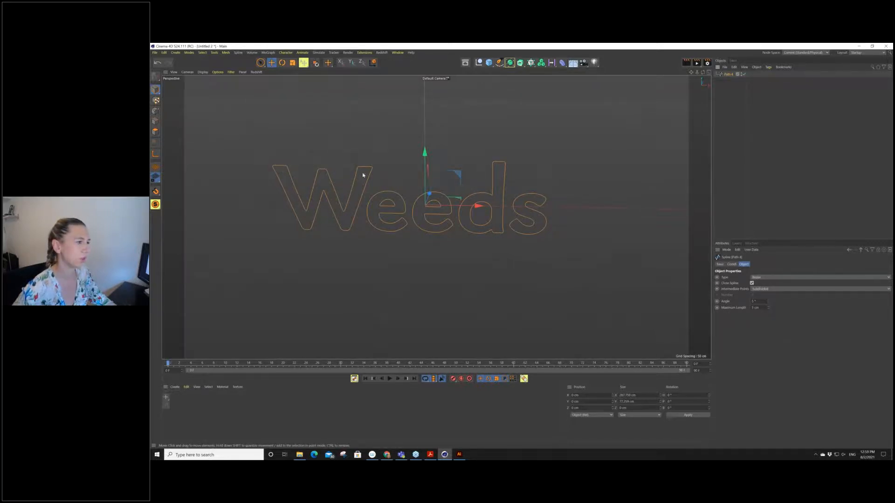
- Add an Extrude generator as parent of the Weeds spline and reduce its offset to about 11 cm
left_click(520, 63)
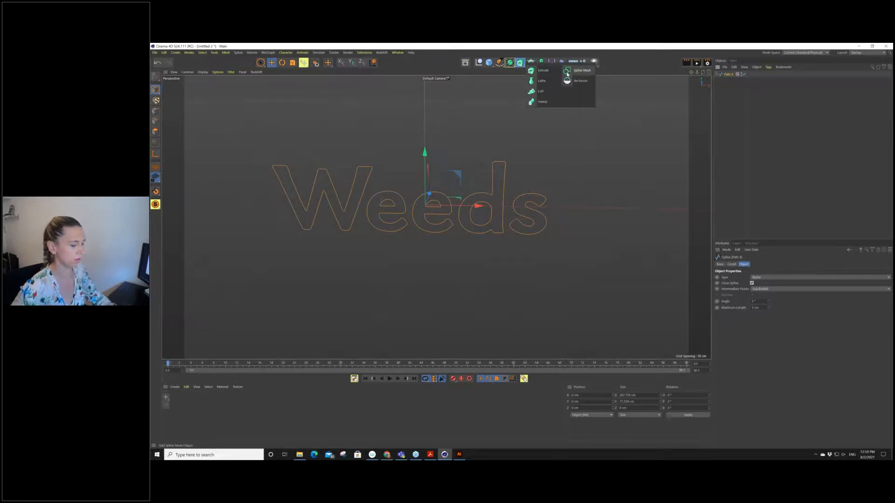
left_click(539, 71, "alt")
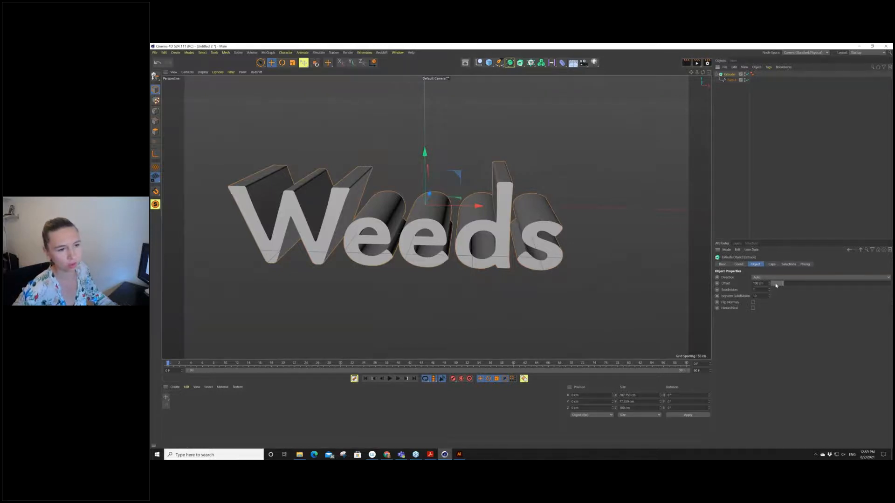
left_click_drag(776, 286, 771, 282)
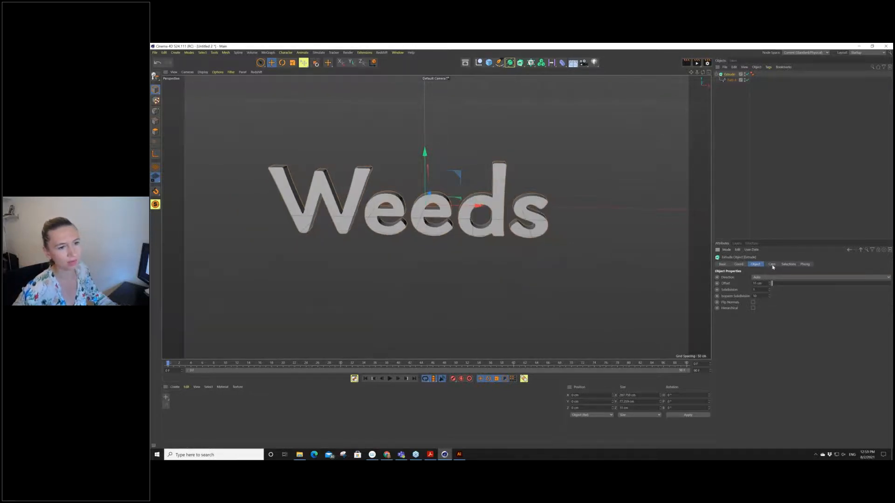
- Give the extruded lettering's caps a bevel size of 0.3 cm
left_click(772, 264)
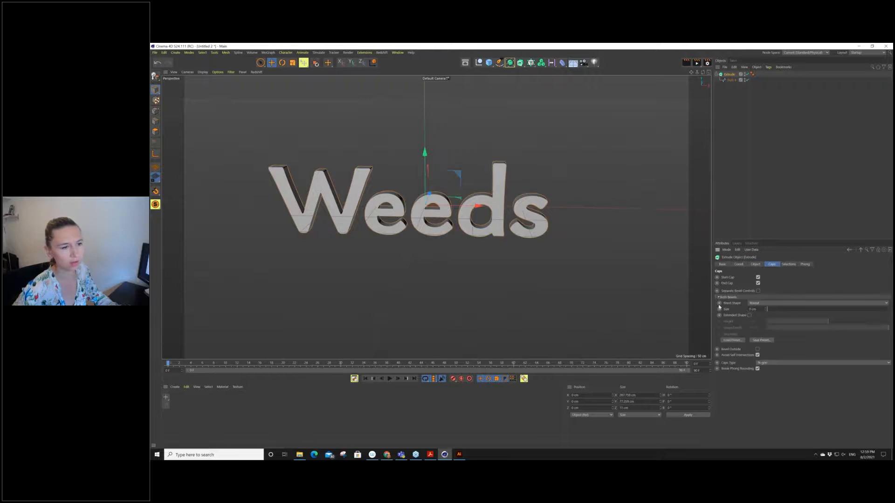
left_click_drag(729, 309, 697, 320)
type("0")
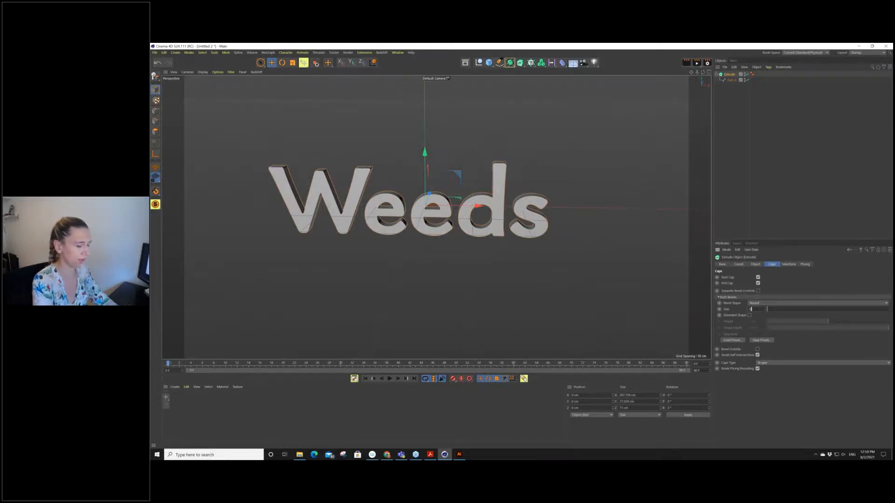
type(".3")
key("Return")
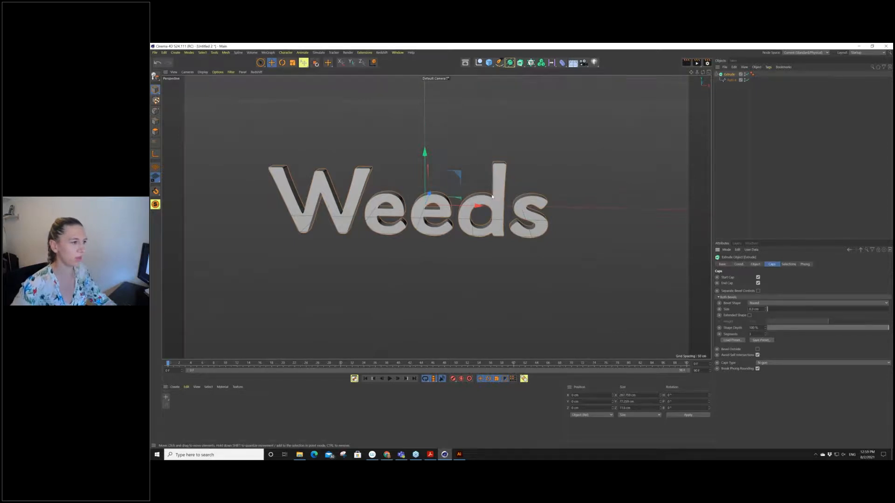
- Examine the bevelled edges and sides of the extruded Weeds lettering up close and from several angles
scroll(493, 196, "up", 3)
scroll(487, 201, "up", 5)
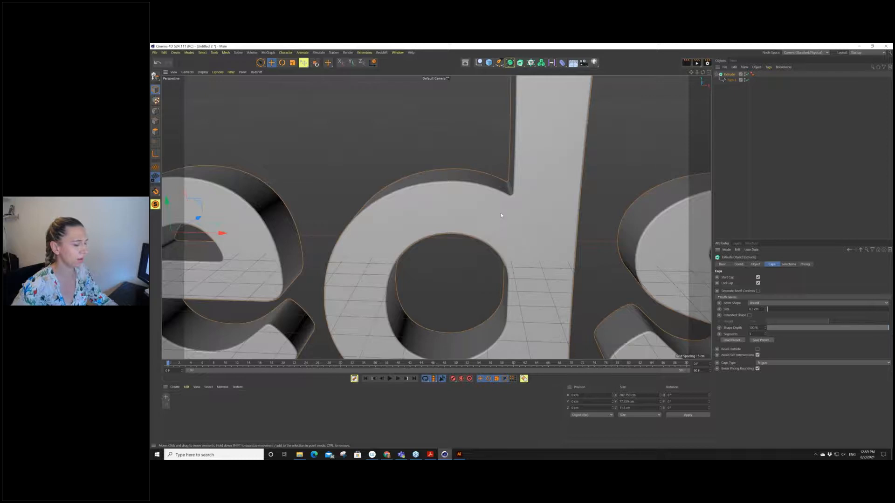
scroll(501, 215, "down", 8)
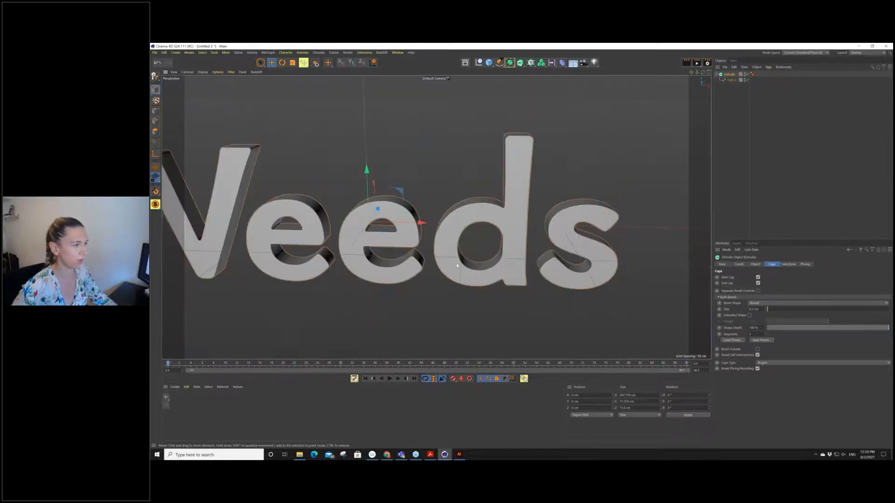
middle_click_drag(511, 263, 513, 263, "alt")
scroll(513, 263, "down", 6)
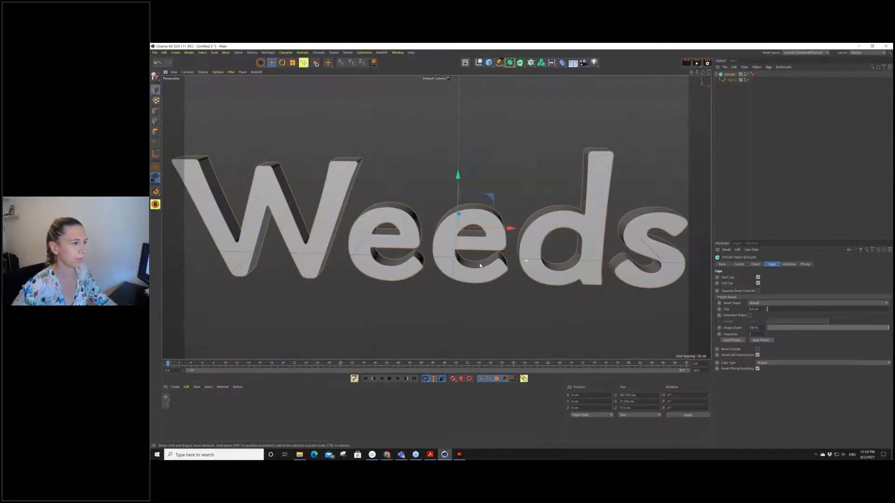
left_click_drag(514, 264, 495, 254, "alt")
middle_click_drag(495, 254, 460, 230, "alt")
scroll(451, 212, "up", 2)
left_click_drag(459, 231, 533, 226, "alt")
scroll(473, 251, "down", 2)
middle_click_drag(473, 251, 495, 221, "alt")
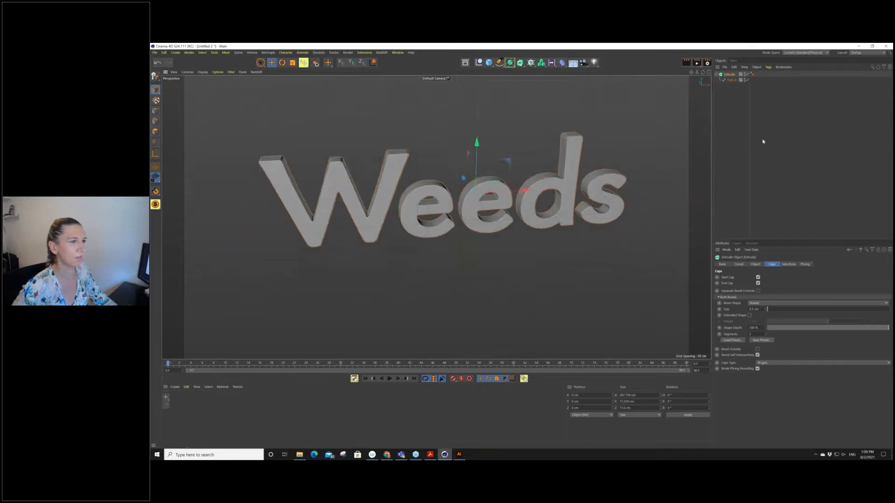
left_click(742, 103)
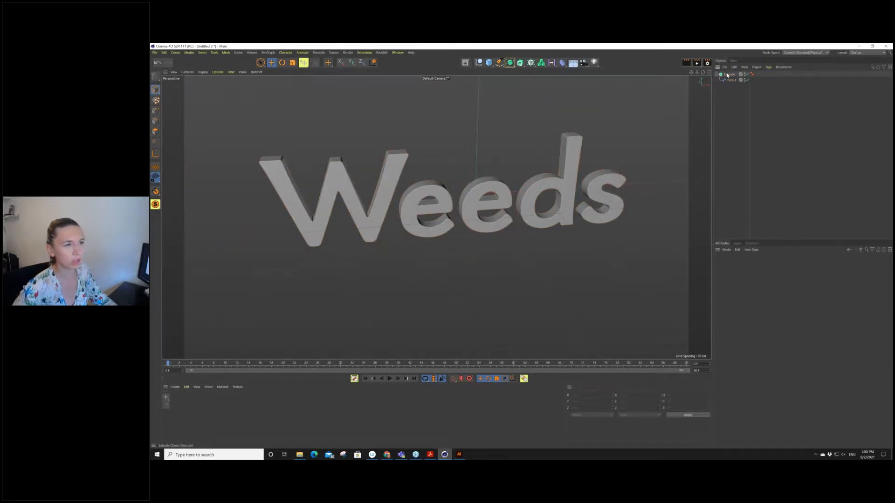
left_click(728, 75)
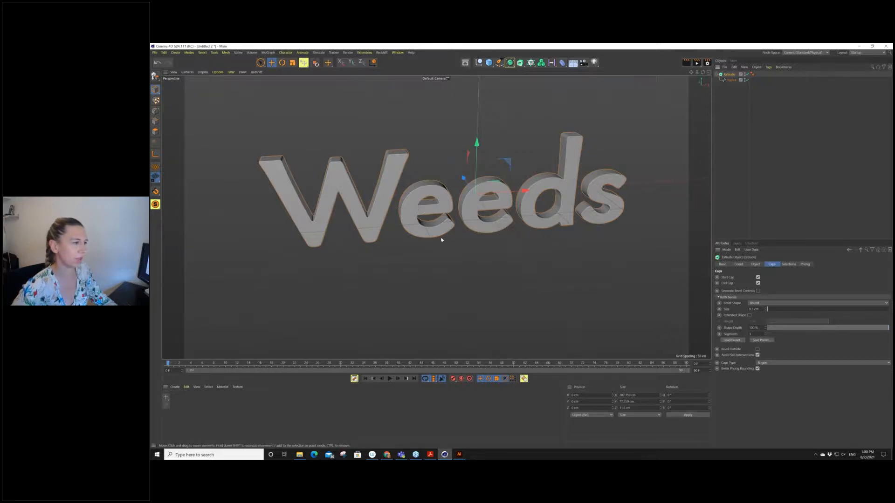
- Deselect the Extrude generator and inspect the beveled Weeds lettering from several angles
left_click_drag(439, 241, 454, 231, "alt")
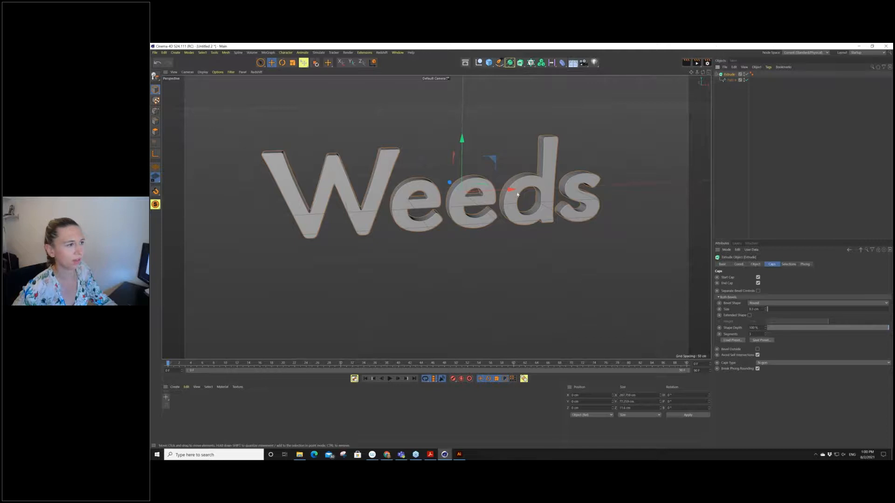
left_click(727, 104)
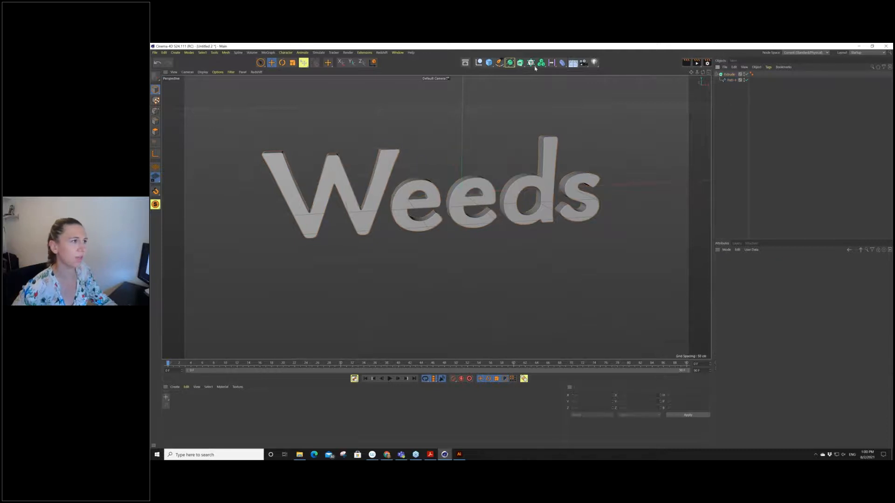
left_click_drag(432, 215, 411, 227, "alt")
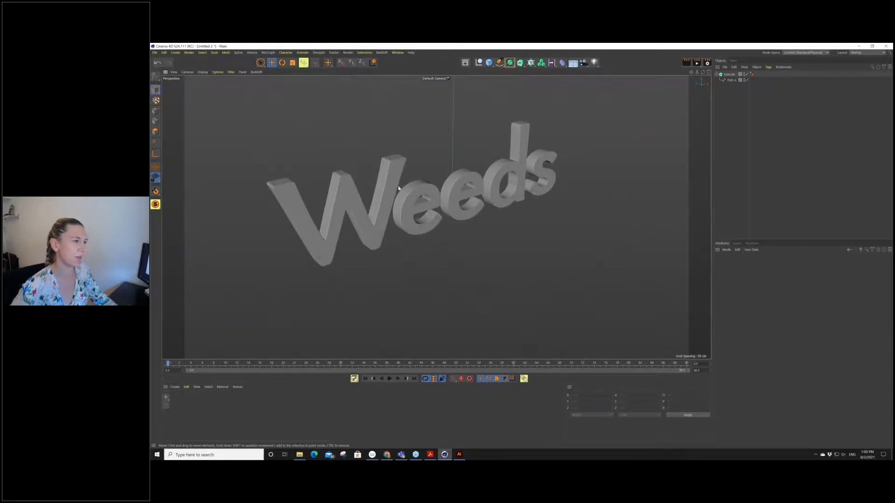
left_click_drag(392, 198, 425, 243, "alt")
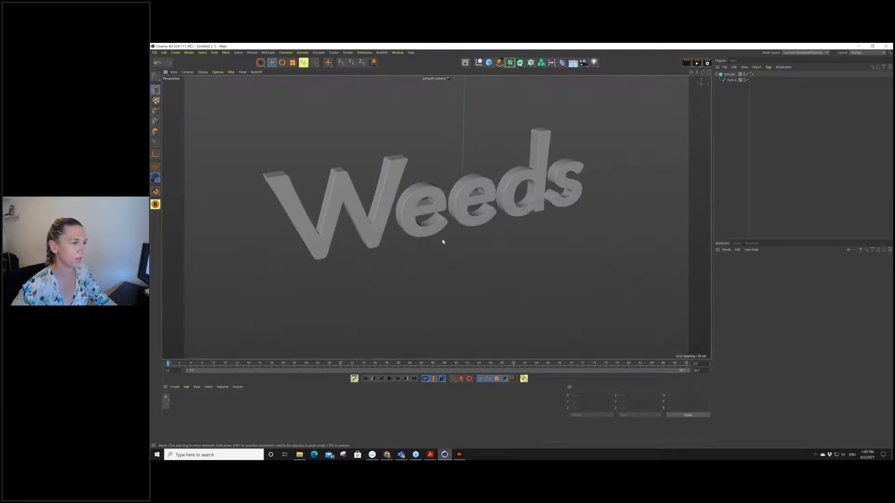
left_click_drag(478, 234, 428, 208, "alt")
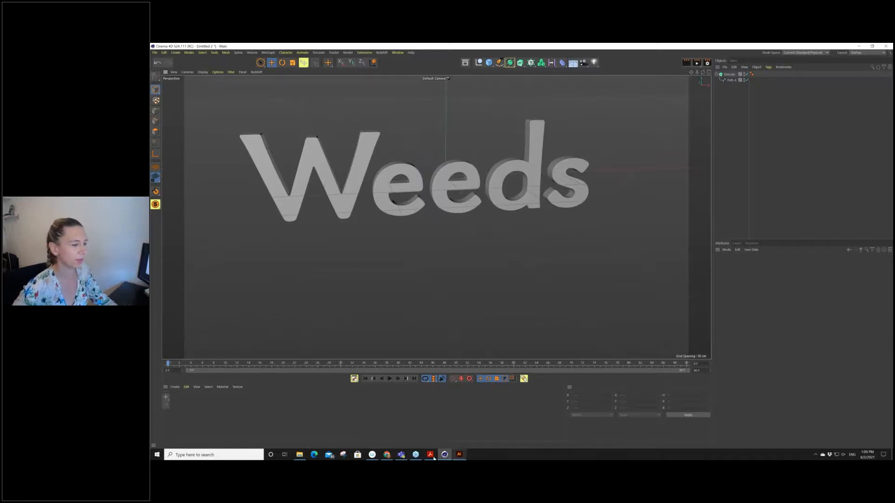
- Switch to File Explorer's 05_Examples folder, play the BrainGames2.mp4 title animation and close the player
left_click(299, 455)
left_click(329, 157)
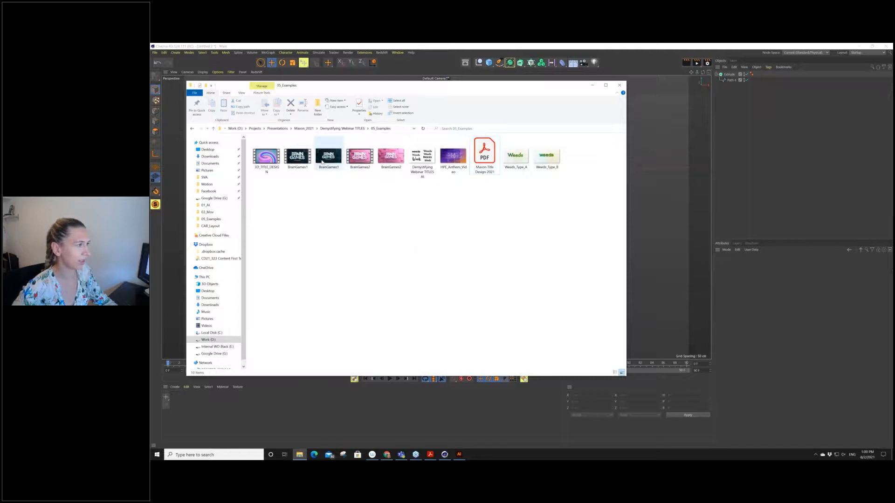
left_click(361, 157)
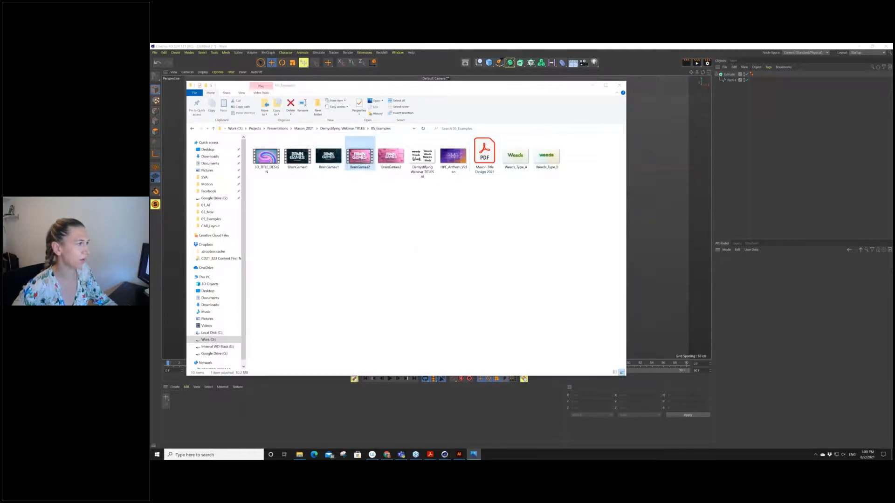
double_click(361, 158)
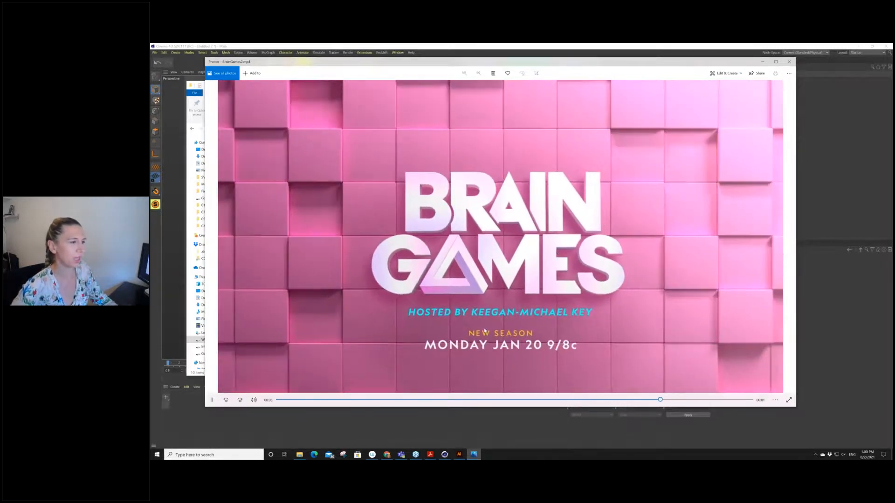
left_click(212, 400)
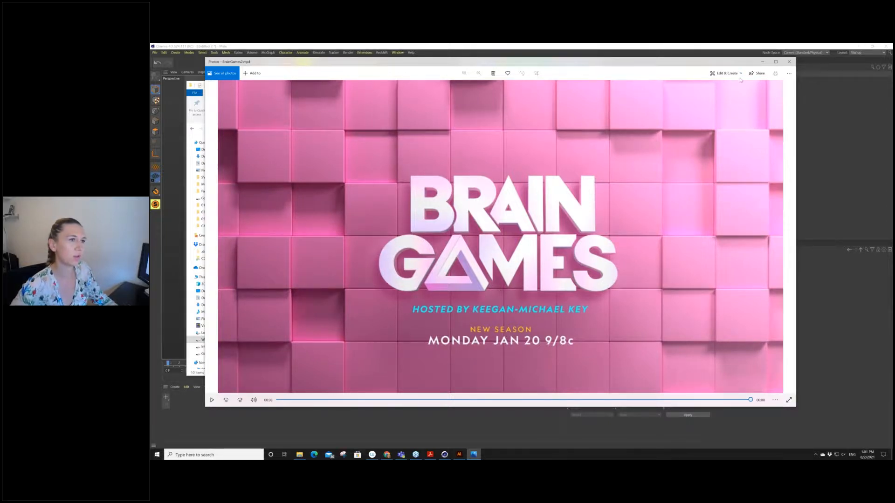
left_click(790, 62)
- Play the BrainGames1.mp4 title animation from the examples folder and close the player
double_click(297, 156)
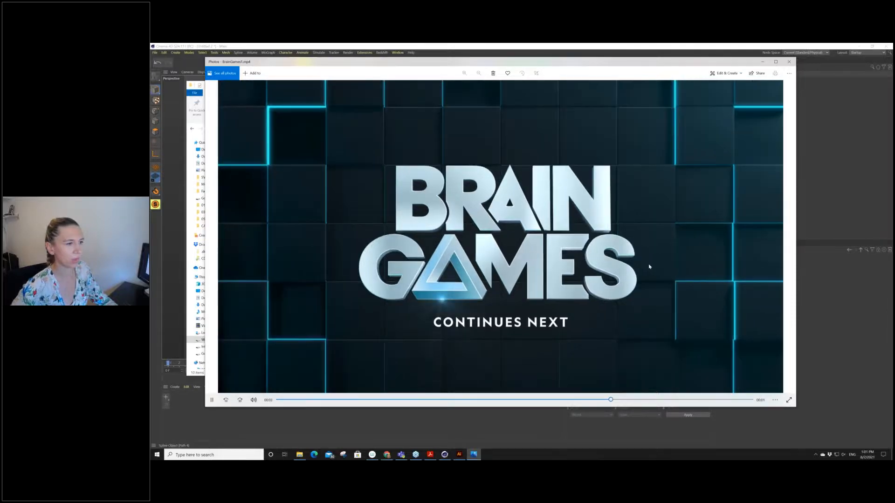
left_click(212, 401)
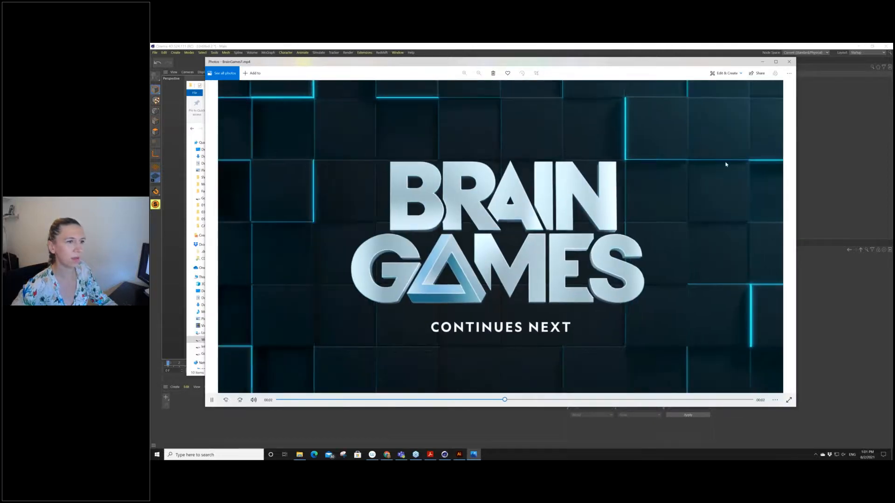
left_click(789, 61)
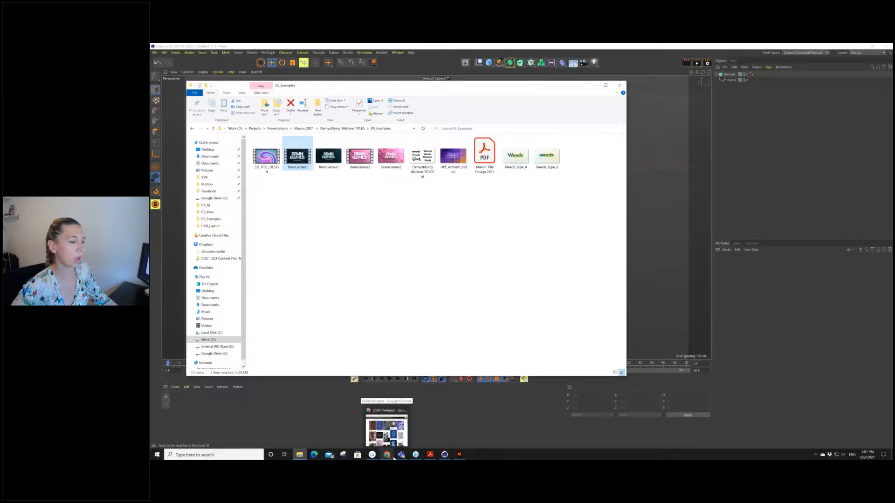
- Switch to Acrobat and review the title design PDF's cover, project examples, Weeds show references and Weeds font options
left_click(426, 457)
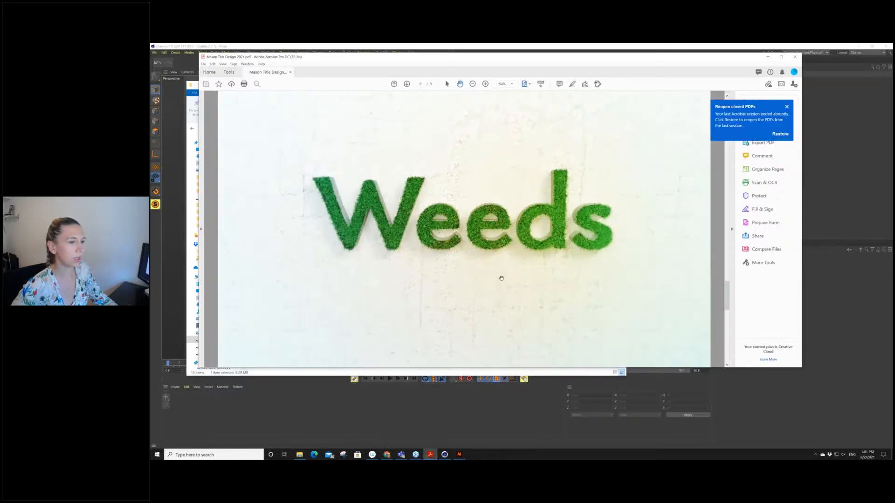
scroll(500, 276, "down", 2)
scroll(501, 278, "up", 6)
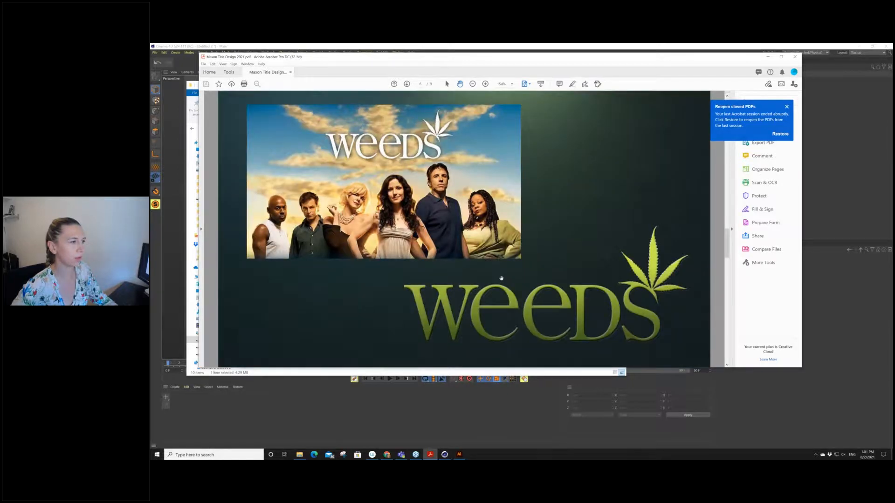
scroll(501, 278, "up", 2)
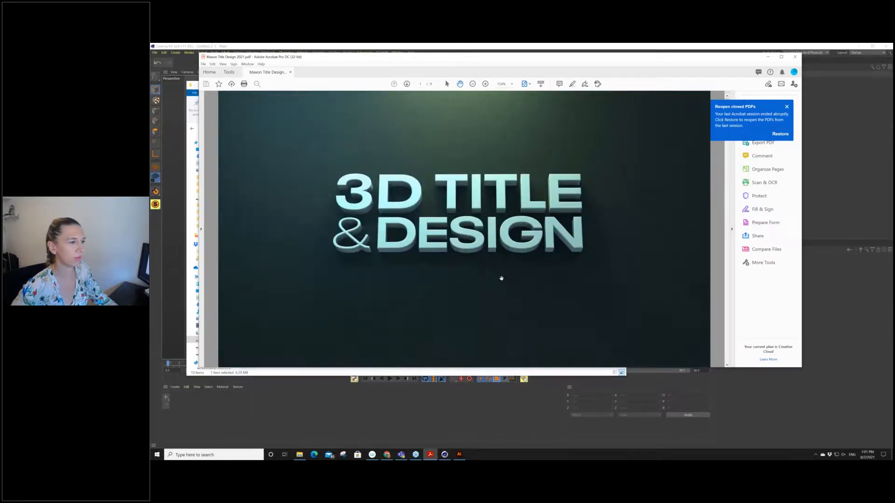
scroll(502, 278, "down", 4)
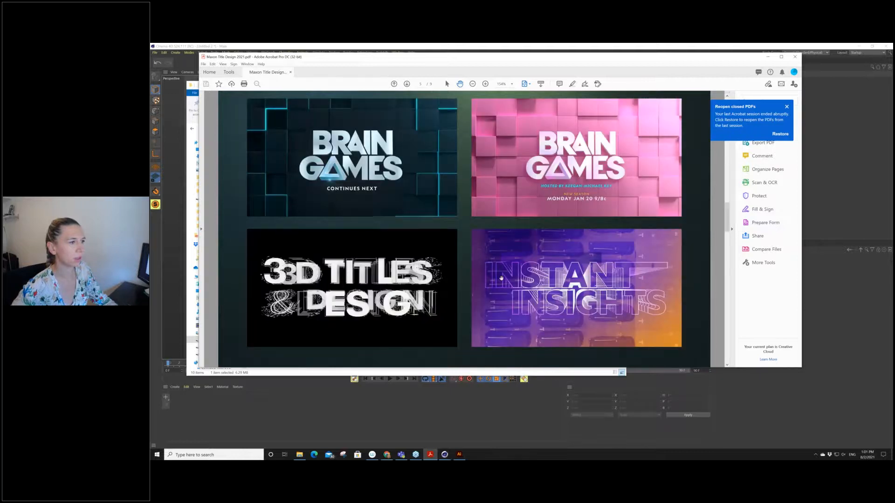
scroll(501, 278, "down", 1)
scroll(501, 278, "up", 1)
scroll(501, 279, "down", 1)
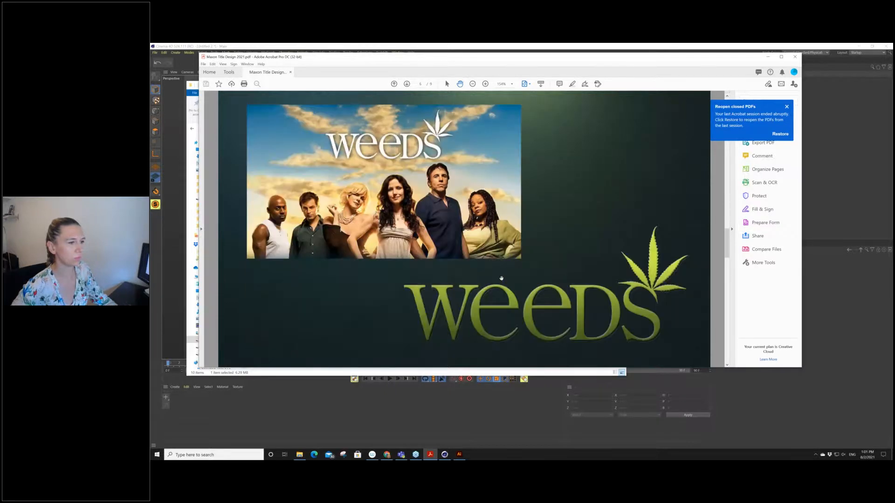
scroll(502, 279, "down", 1)
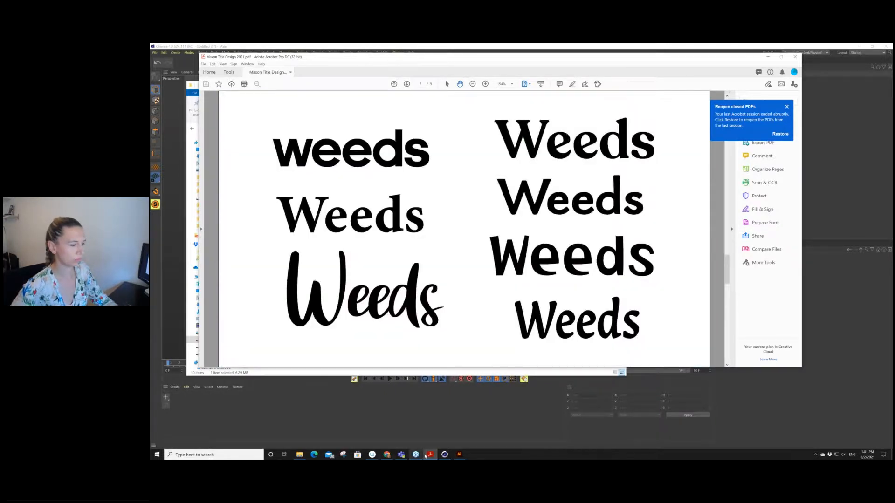
- Switch to Chrome, enlarge the window and browse the Pinterest TYPE board for 3D typography references
left_click(387, 456)
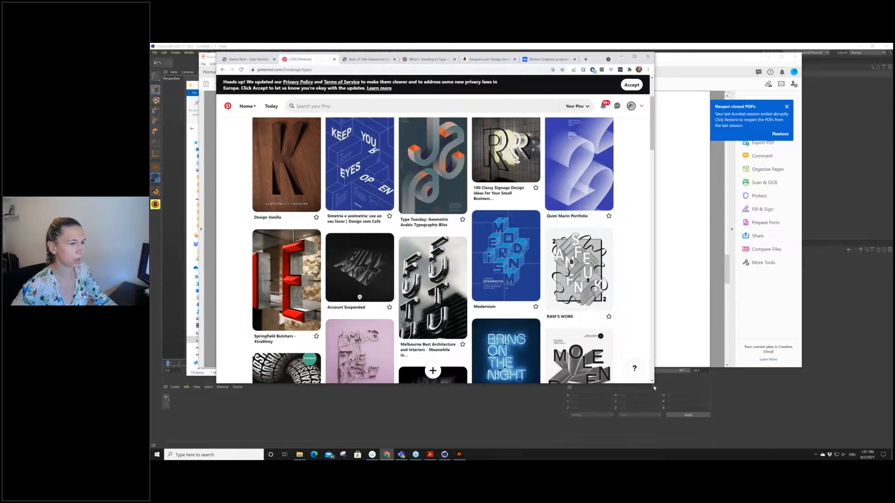
left_click_drag(689, 400, 768, 397)
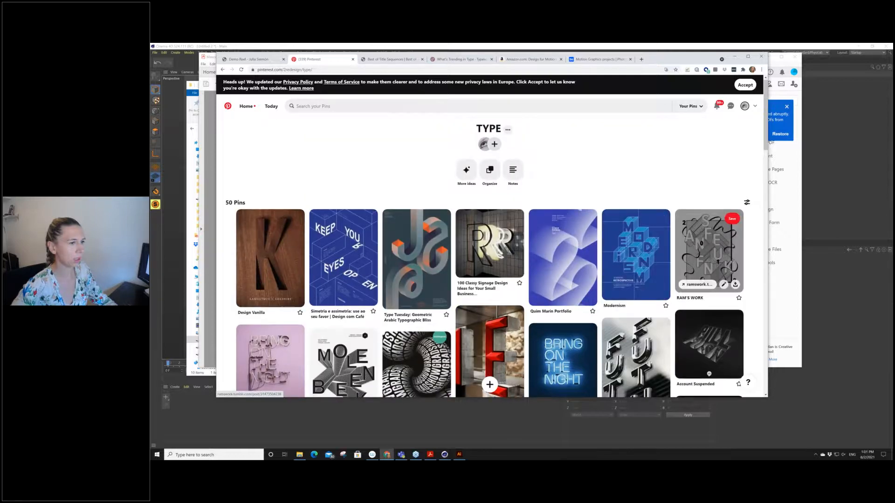
scroll(708, 298, "down", 2)
scroll(641, 281, "down", 1)
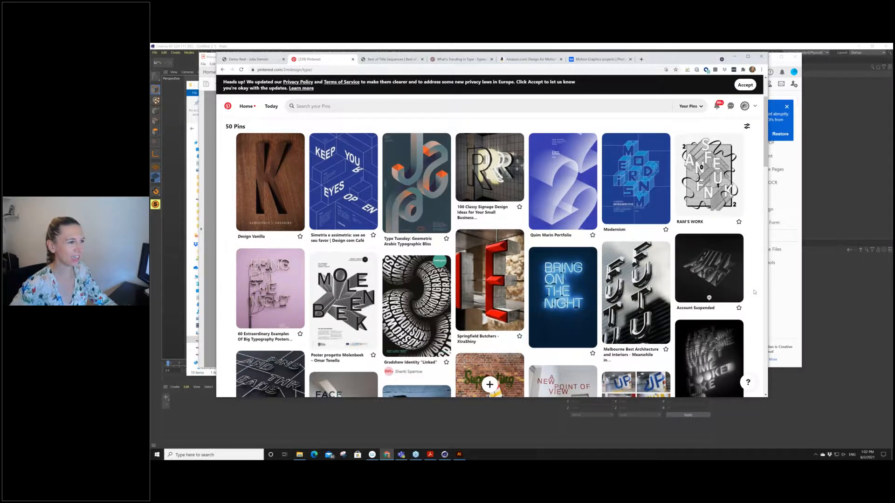
scroll(755, 292, "down", 1)
scroll(755, 291, "down", 2)
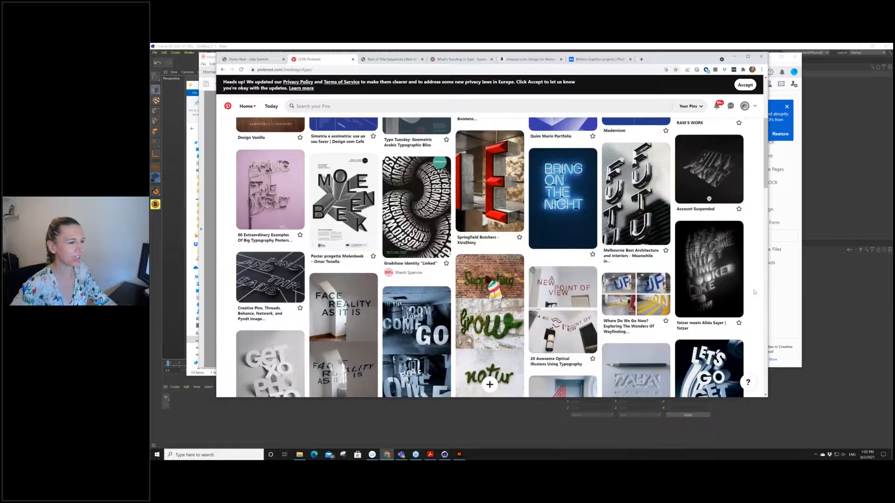
scroll(755, 291, "down", 4)
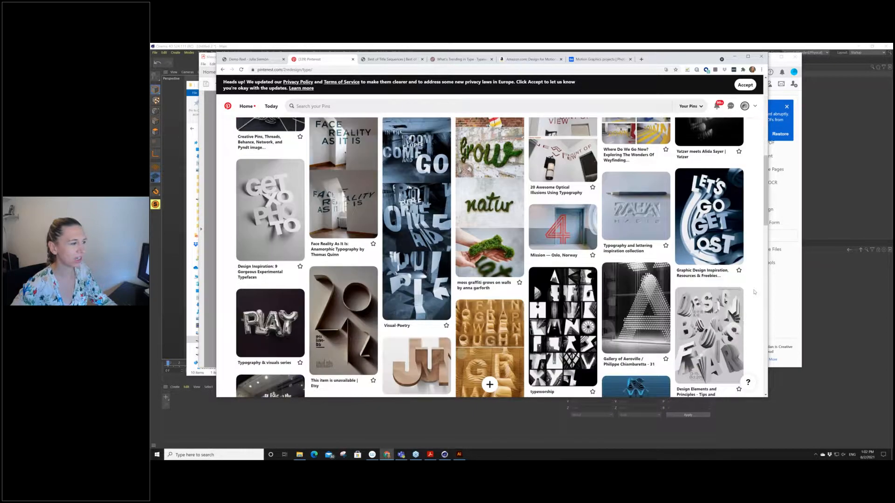
scroll(755, 292, "down", 3)
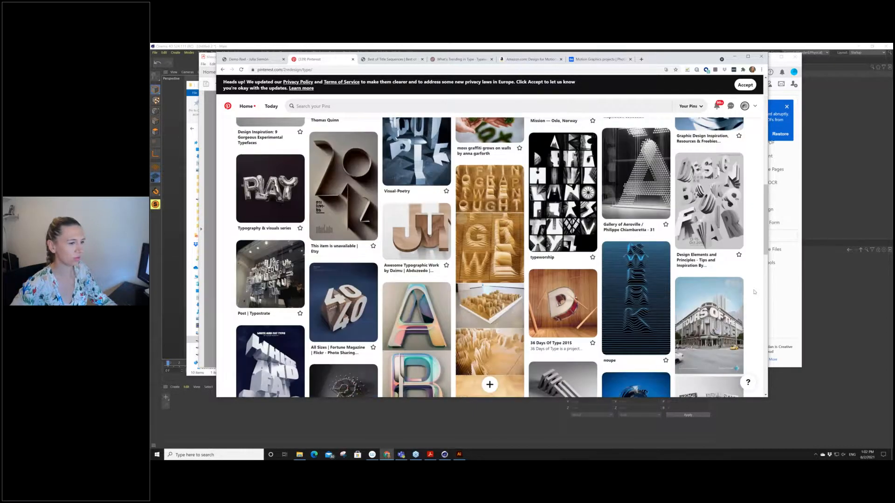
scroll(755, 292, "down", 3)
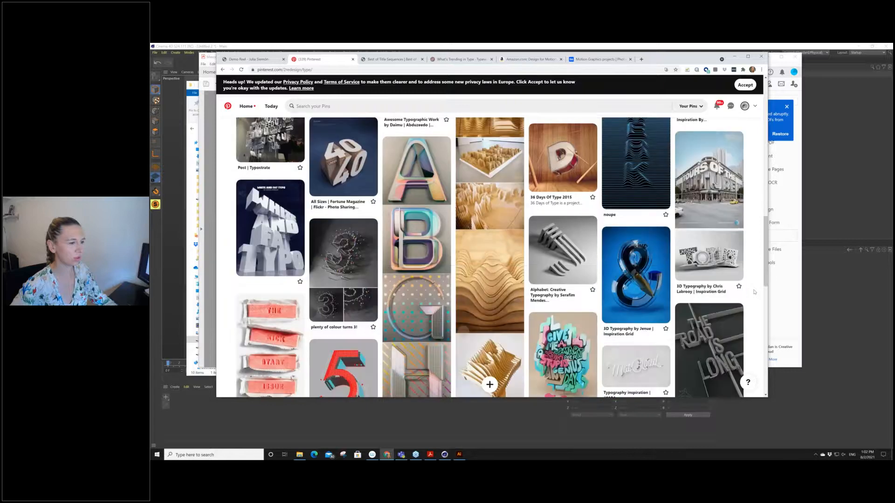
scroll(755, 292, "down", 3)
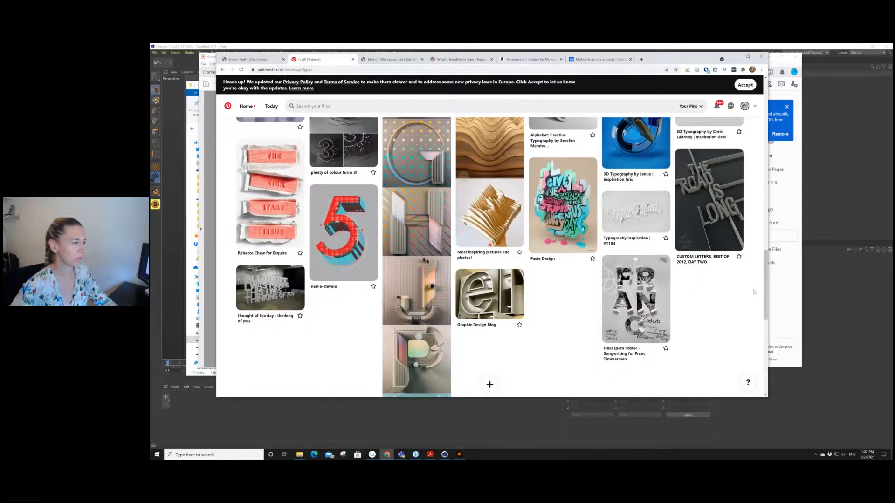
scroll(755, 292, "down", 2)
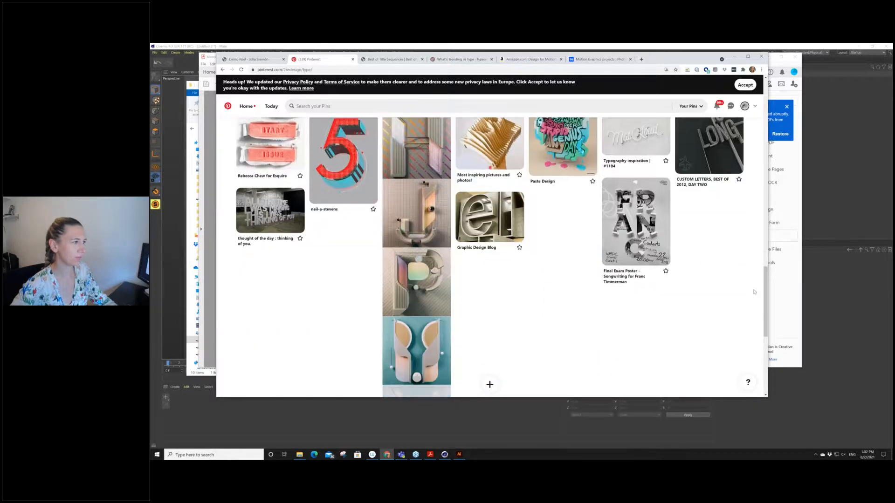
scroll(755, 292, "up", 3)
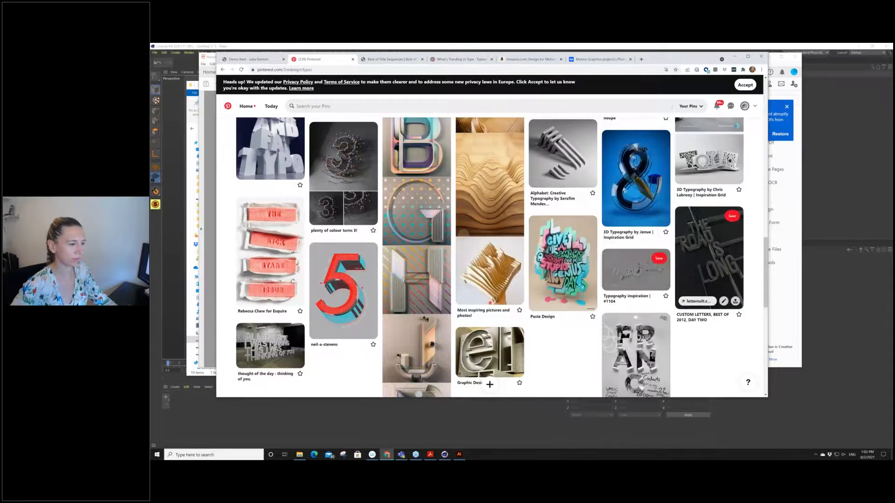
- Revisit the cover, typography references and Brain Games examples in the Acrobat PDF and return to the Pinterest TYPE board in Chrome
left_click(429, 455)
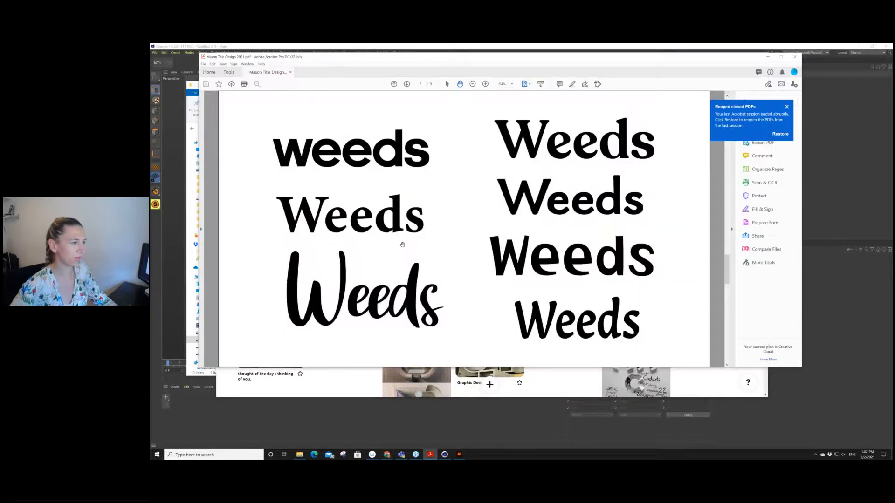
scroll(402, 245, "down", 2)
scroll(402, 245, "up", 2)
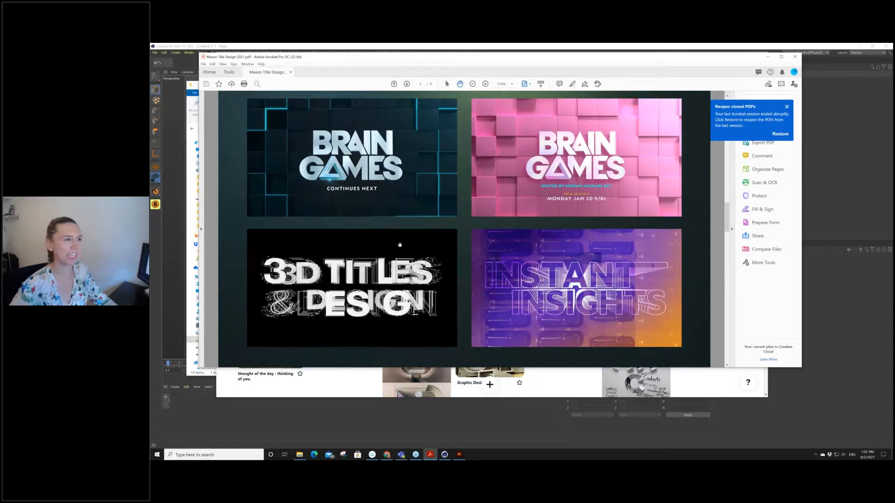
scroll(400, 244, "up", 4)
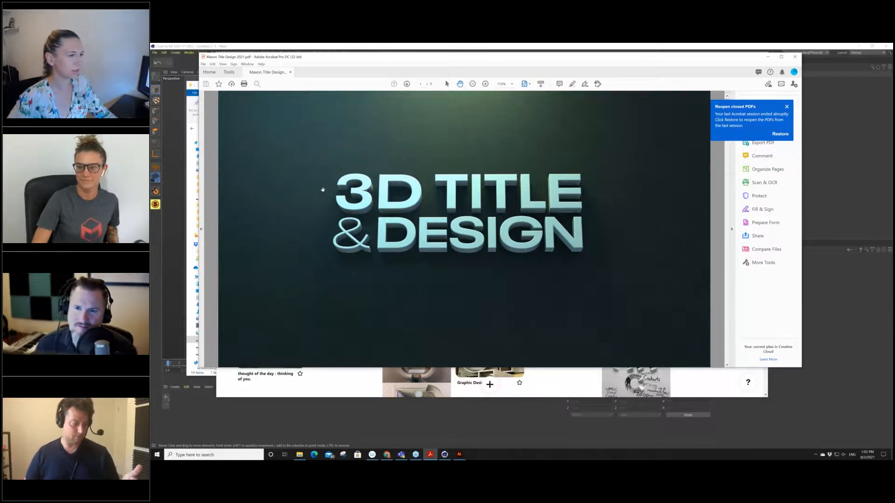
scroll(419, 283, "down", 2)
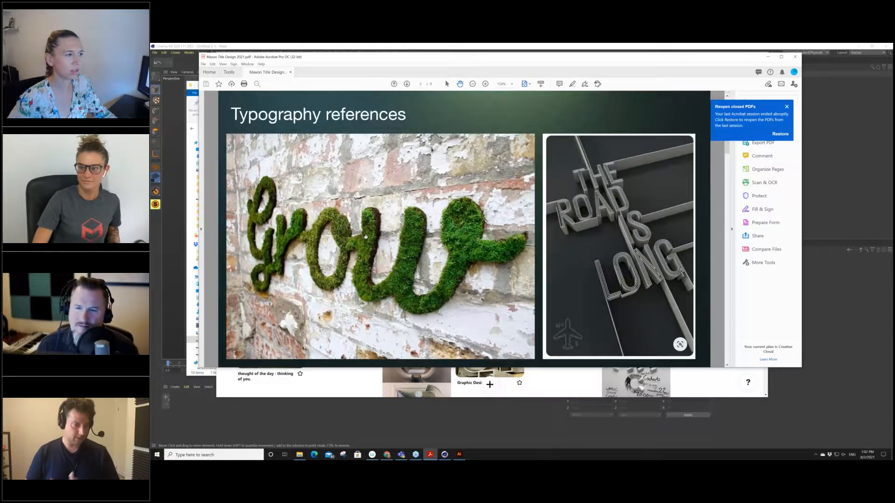
scroll(420, 285, "up", 1)
scroll(420, 284, "down", 3)
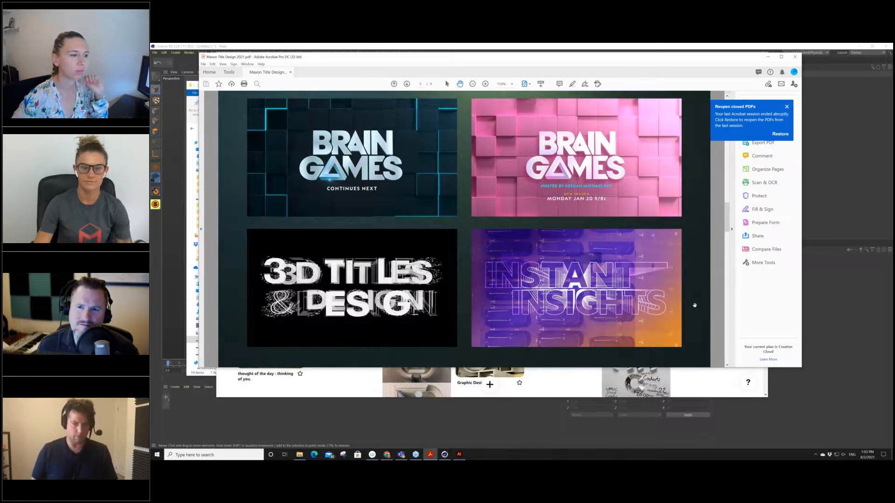
left_click(717, 389)
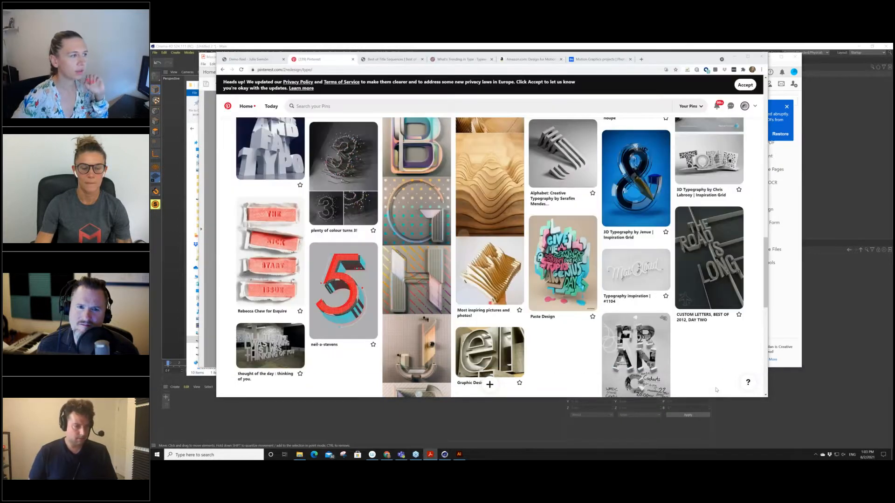
mouse_move(649, 370)
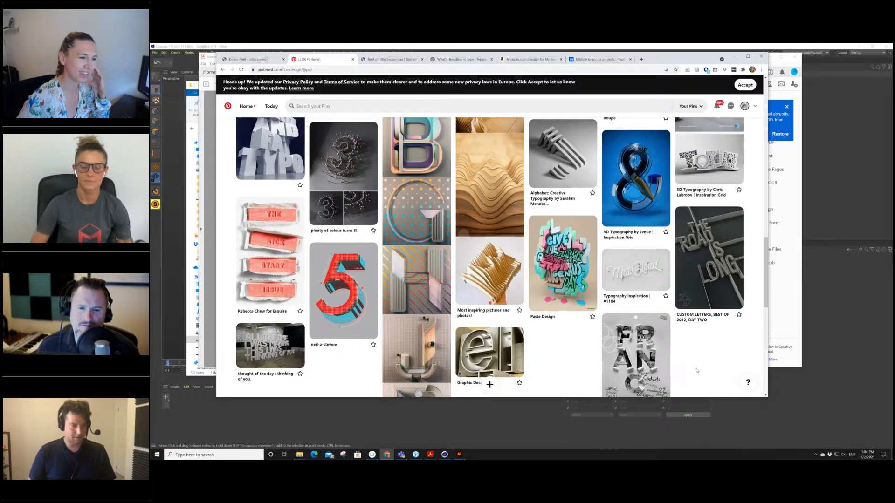
- Browse back up through the Pinterest TYPE board to examine more 3D, neon and sculpted lettering references
scroll(697, 372, "up", 1)
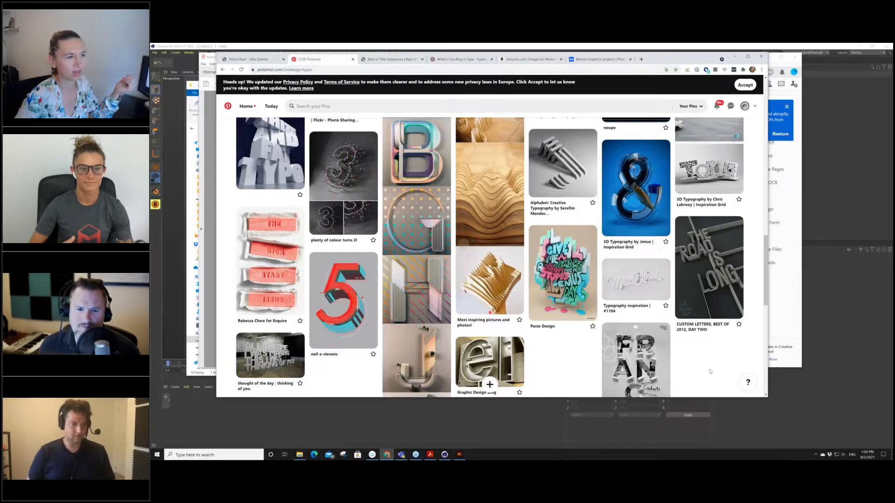
scroll(711, 372, "up", 1)
scroll(711, 372, "down", 5)
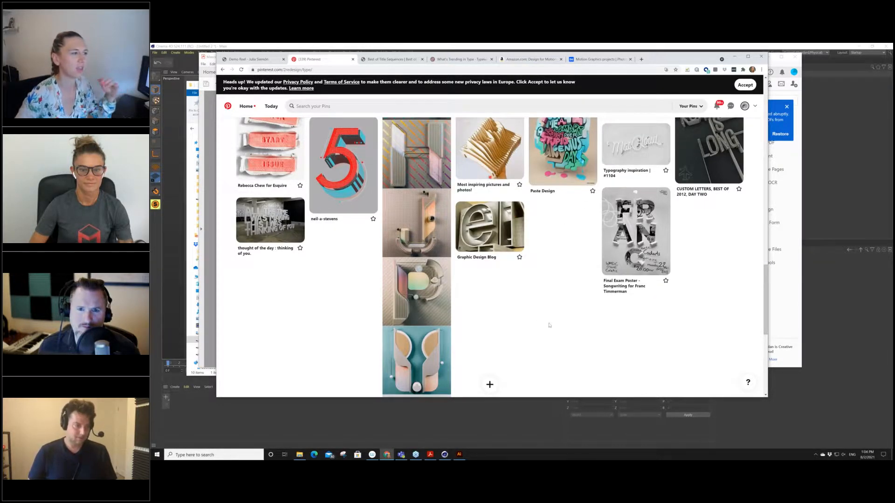
scroll(549, 325, "up", 5)
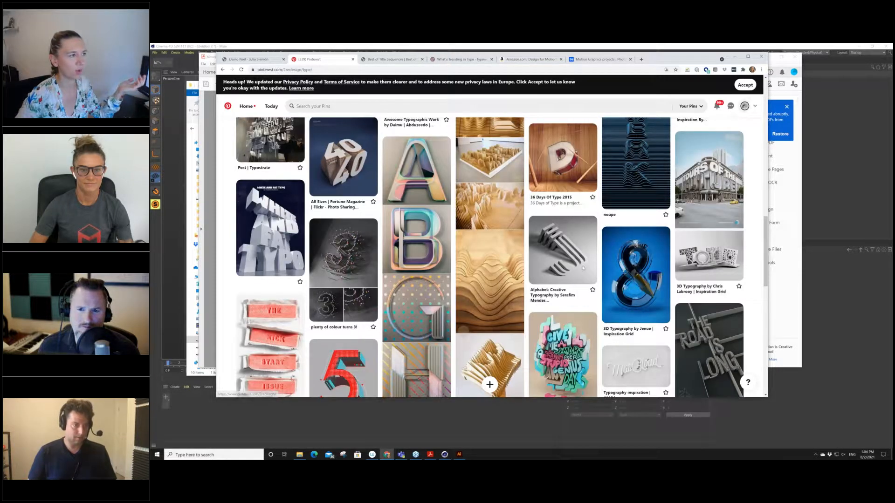
scroll(583, 276, "up", 3)
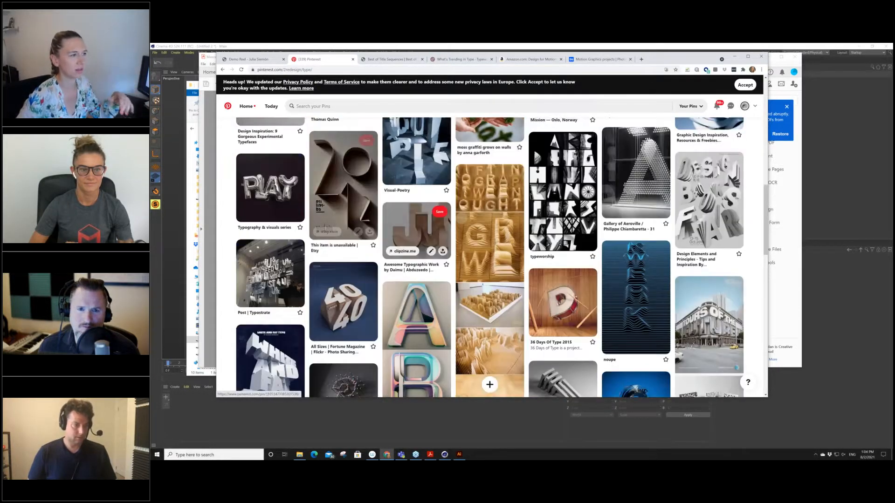
scroll(582, 276, "up", 5)
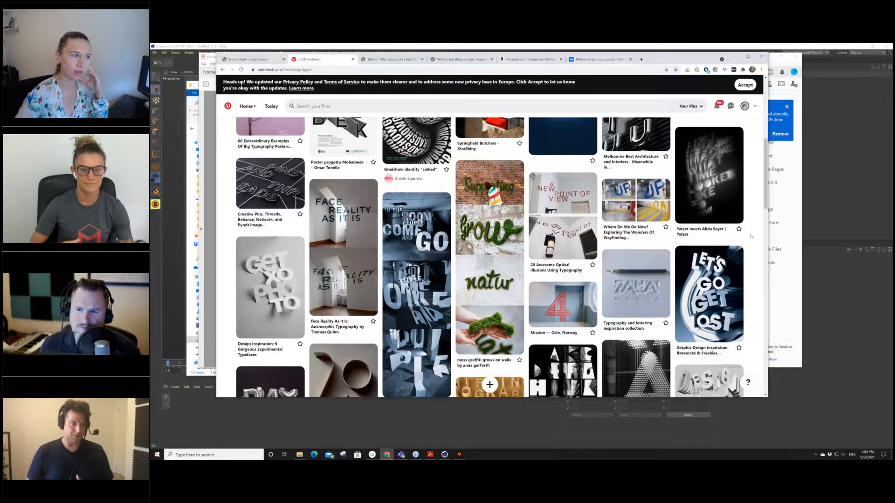
scroll(746, 253, "up", 1)
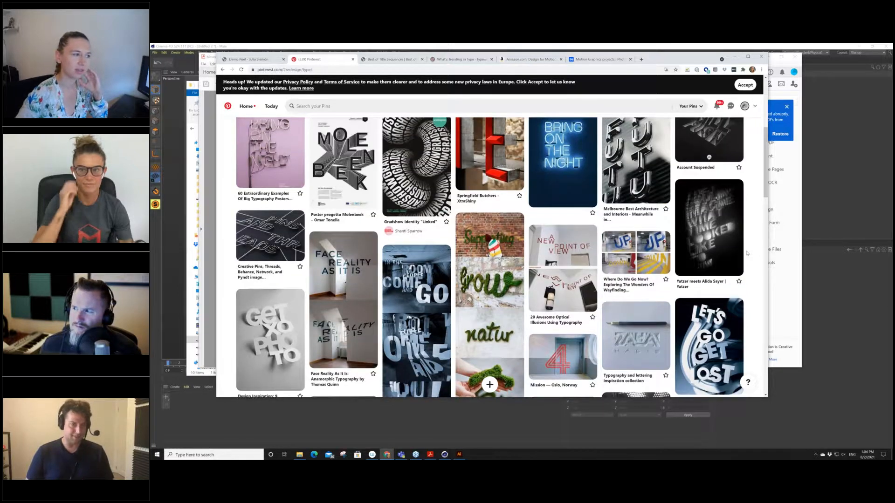
scroll(747, 253, "down", 1)
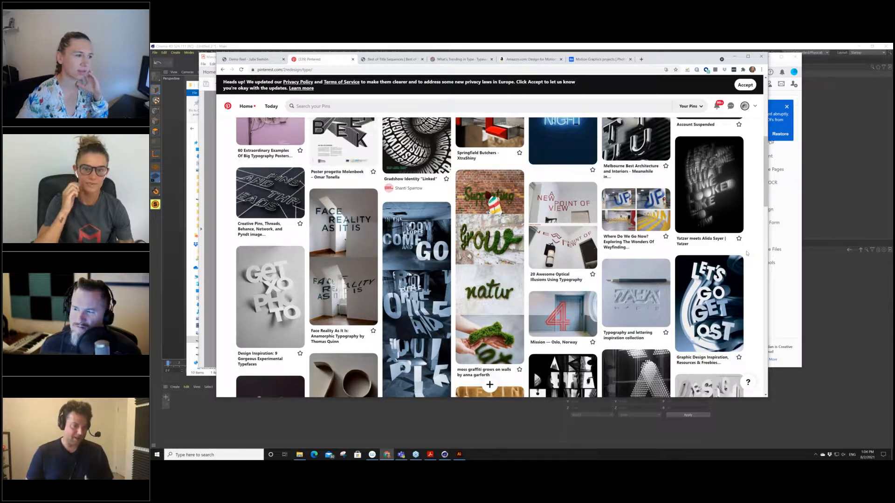
scroll(747, 253, "up", 1)
scroll(747, 253, "up", 2)
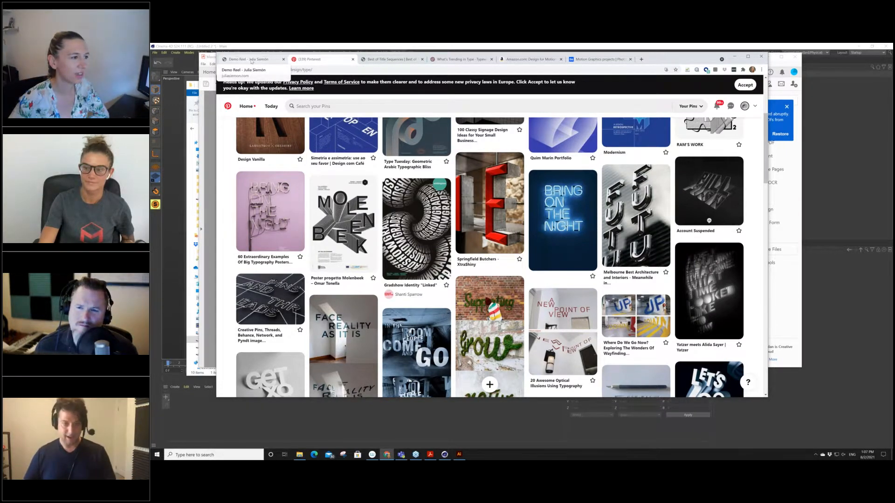
- Show the designer's Demo Reel website and look over the reel and project thumbnails
left_click(251, 61)
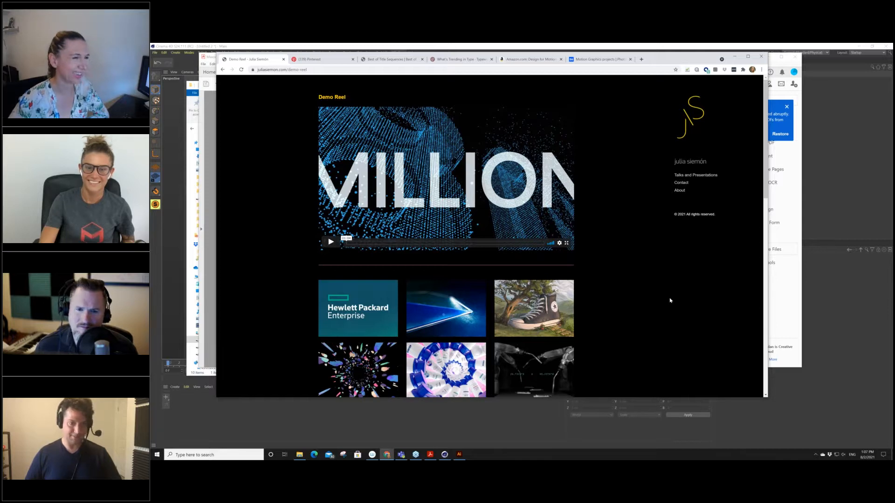
scroll(669, 301, "down", 1)
scroll(670, 301, "up", 1)
left_click(693, 118)
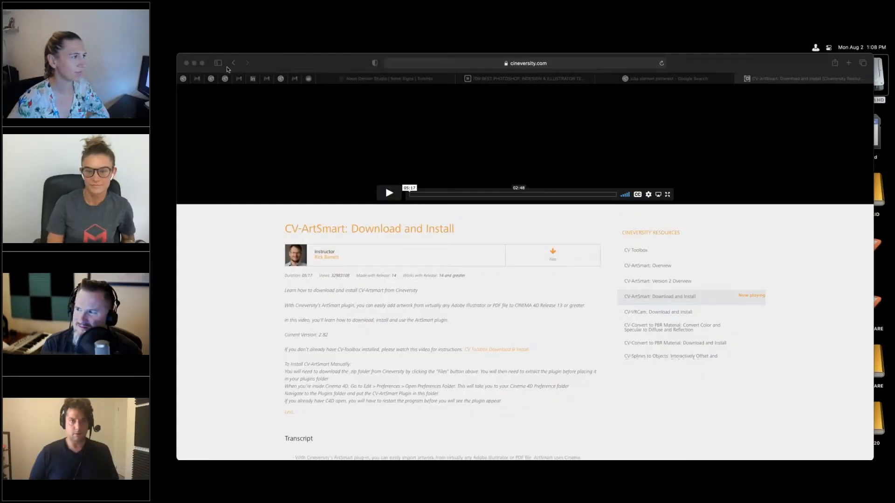
- Switch to Safari, reveal the full address of Cineversity's CV-ArtSmart: Download and Install page and browse the Cineversity Resources list
left_click(817, 66)
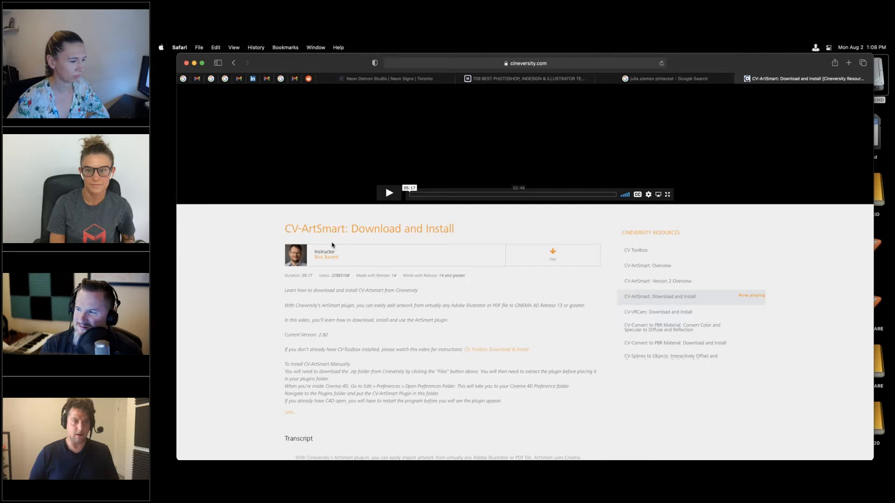
left_click_drag(298, 64, 279, 67)
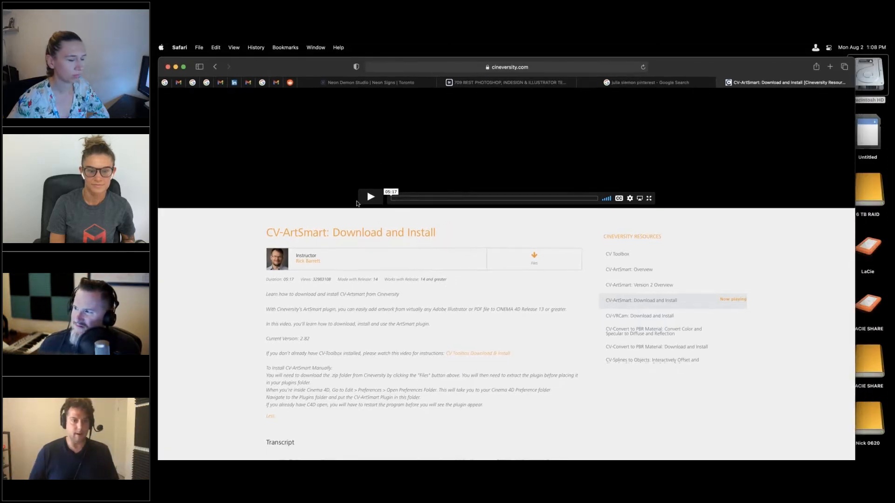
scroll(511, 67, "up", 5)
left_click(510, 67)
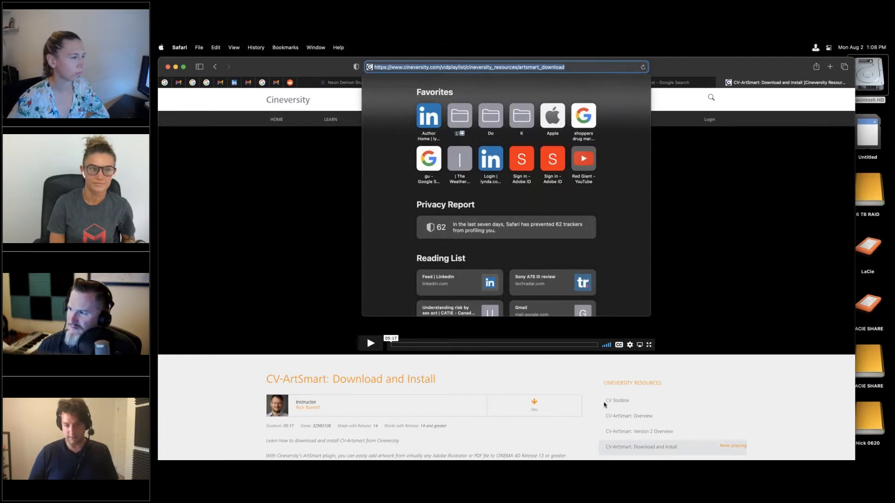
left_click(592, 390)
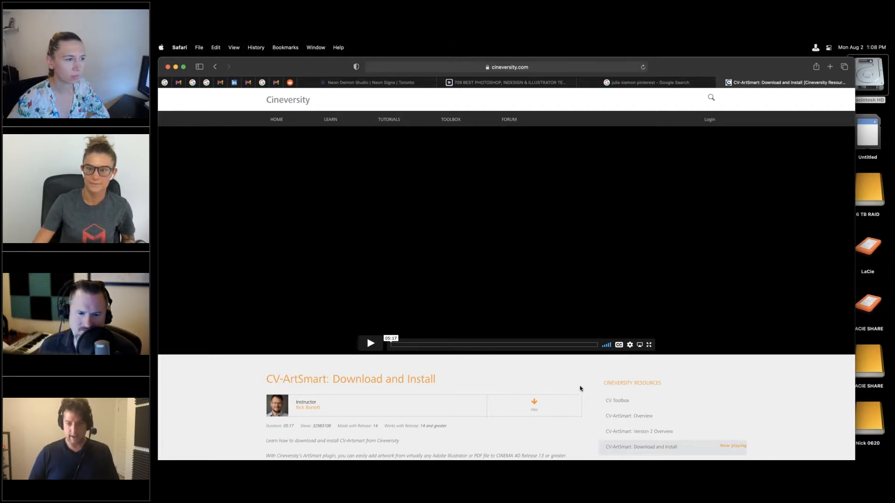
scroll(648, 413, "down", 10)
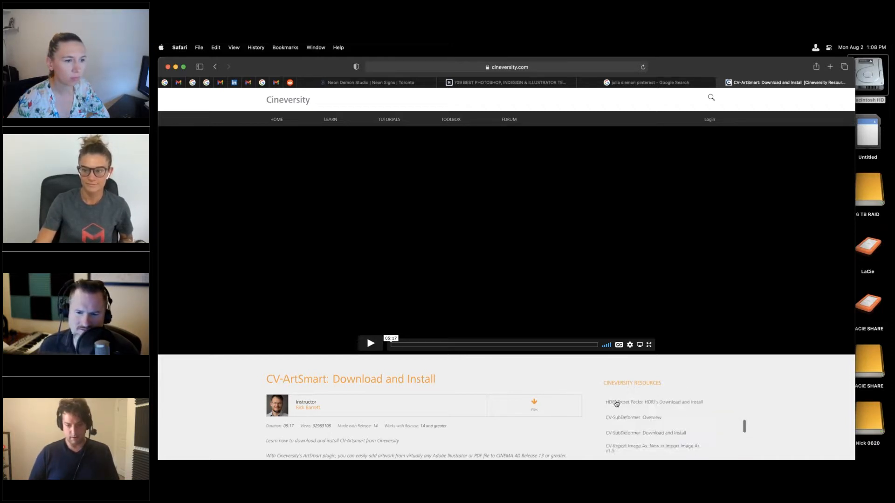
scroll(619, 406, "down", 10)
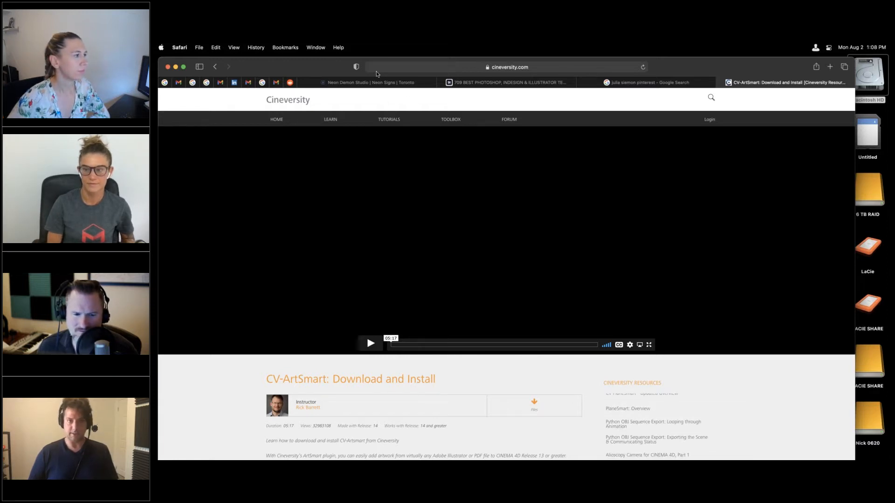
- Show the Neon Demon Studio website and look through its homepage images and rental offers
left_click_drag(305, 63, 299, 53)
left_click(363, 77)
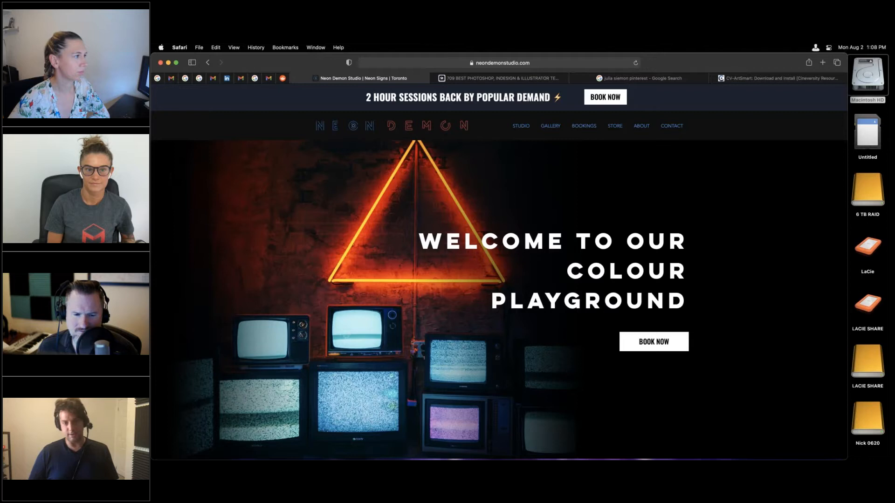
scroll(415, 215, "down", 6)
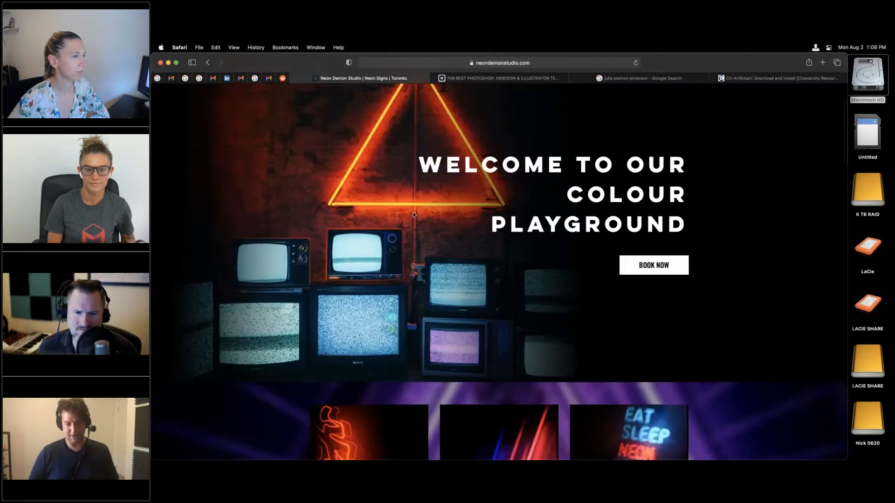
scroll(412, 211, "up", 8)
scroll(412, 211, "down", 4)
scroll(413, 211, "down", 5)
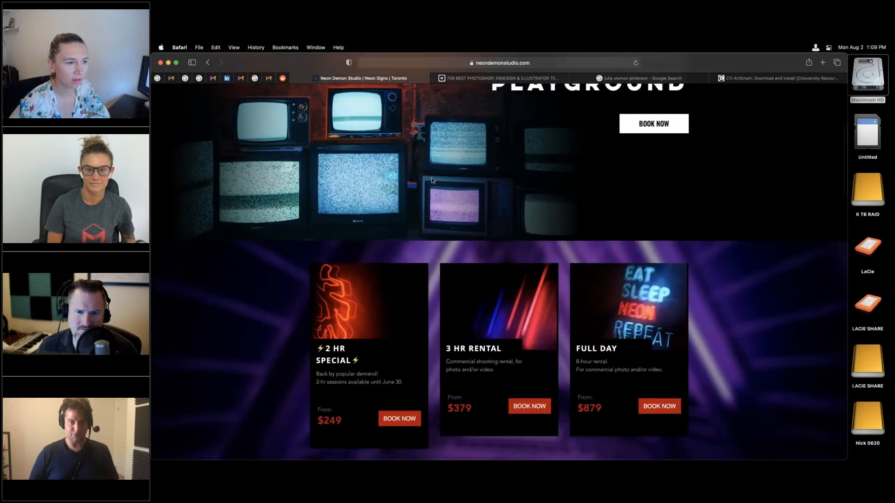
scroll(412, 212, "up", 10)
- Reveal the Neon Demon Studio site's full web address and minimize the browser window
left_click(542, 61)
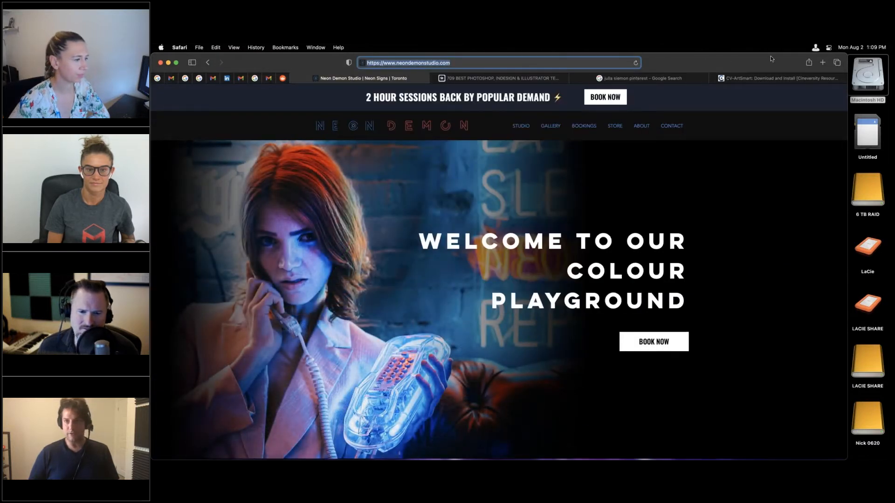
left_click(696, 62)
left_click(699, 60)
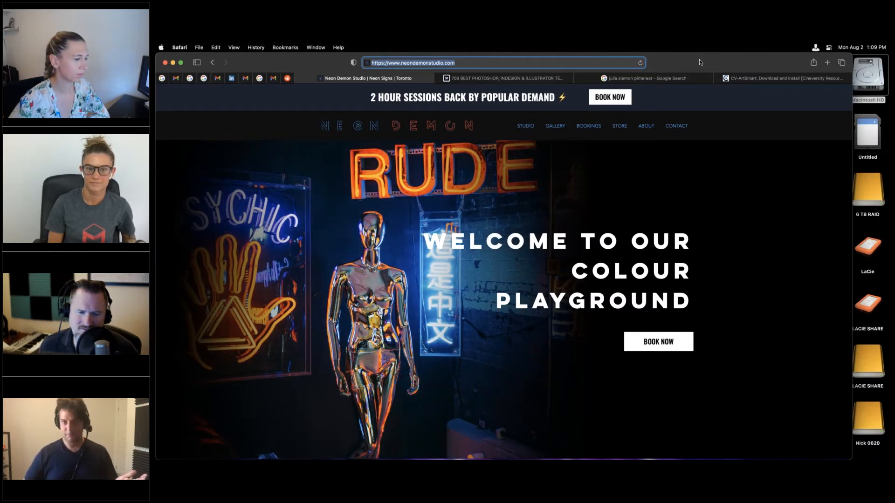
left_click(173, 62)
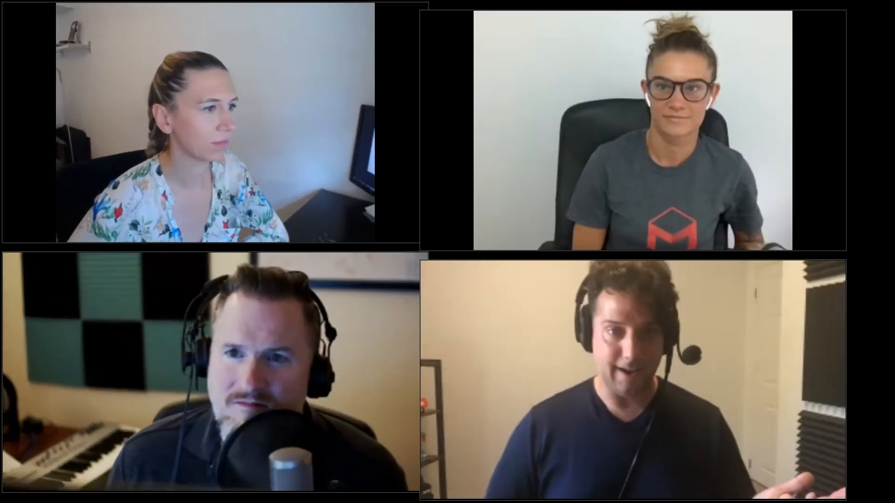